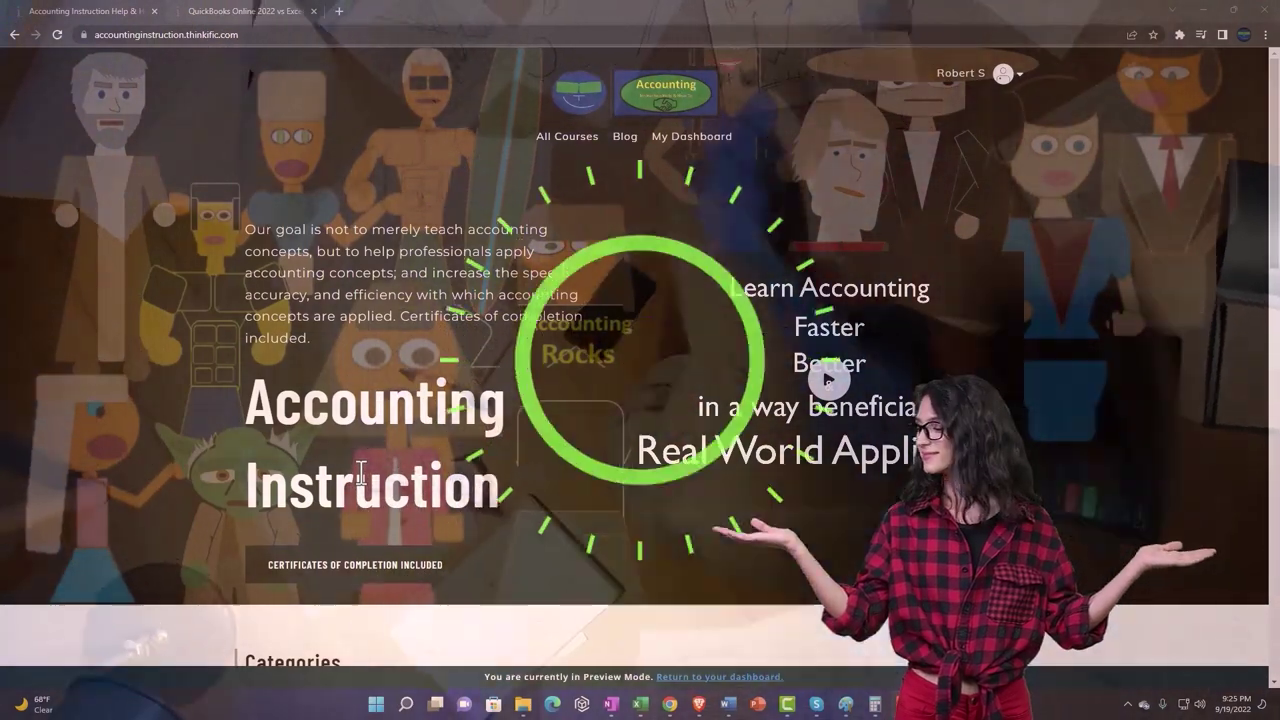
Browse the Accounting Instruction course categories and the lesson list of the QuickBooks Online 2022 course
scroll(176, 546, "down", 6)
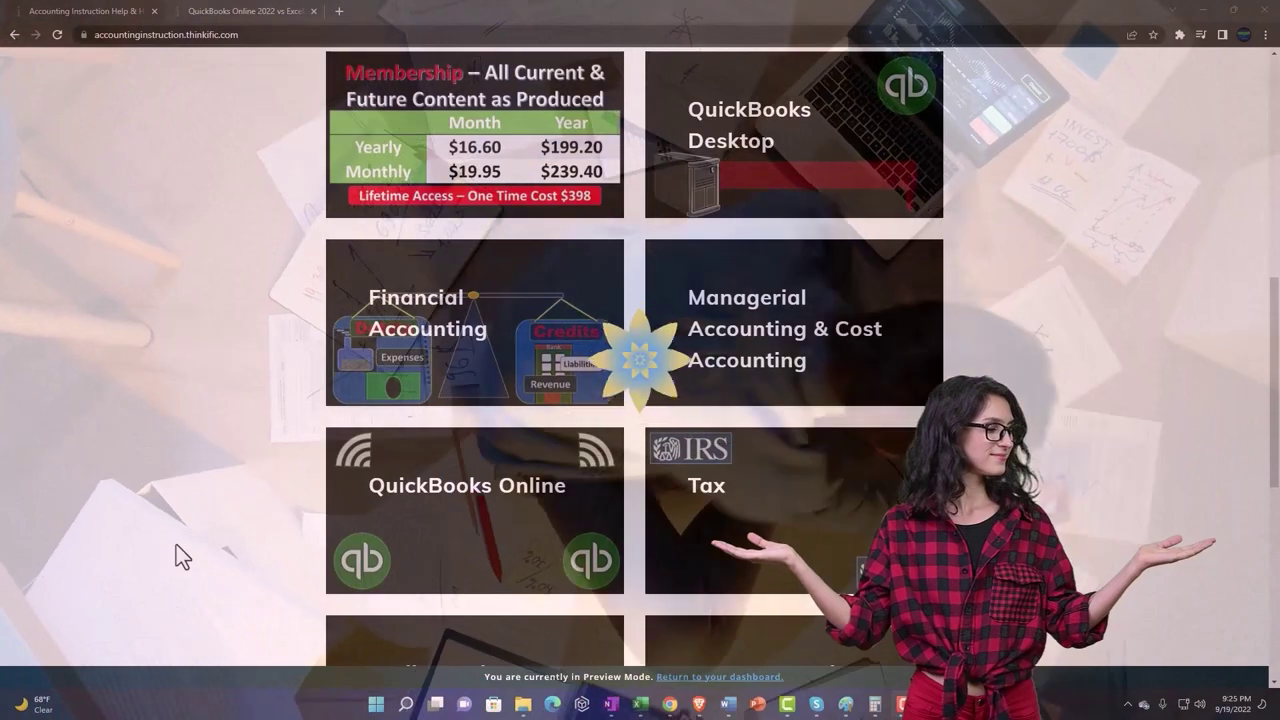
scroll(176, 545, "down", 5)
scroll(176, 546, "down", 1)
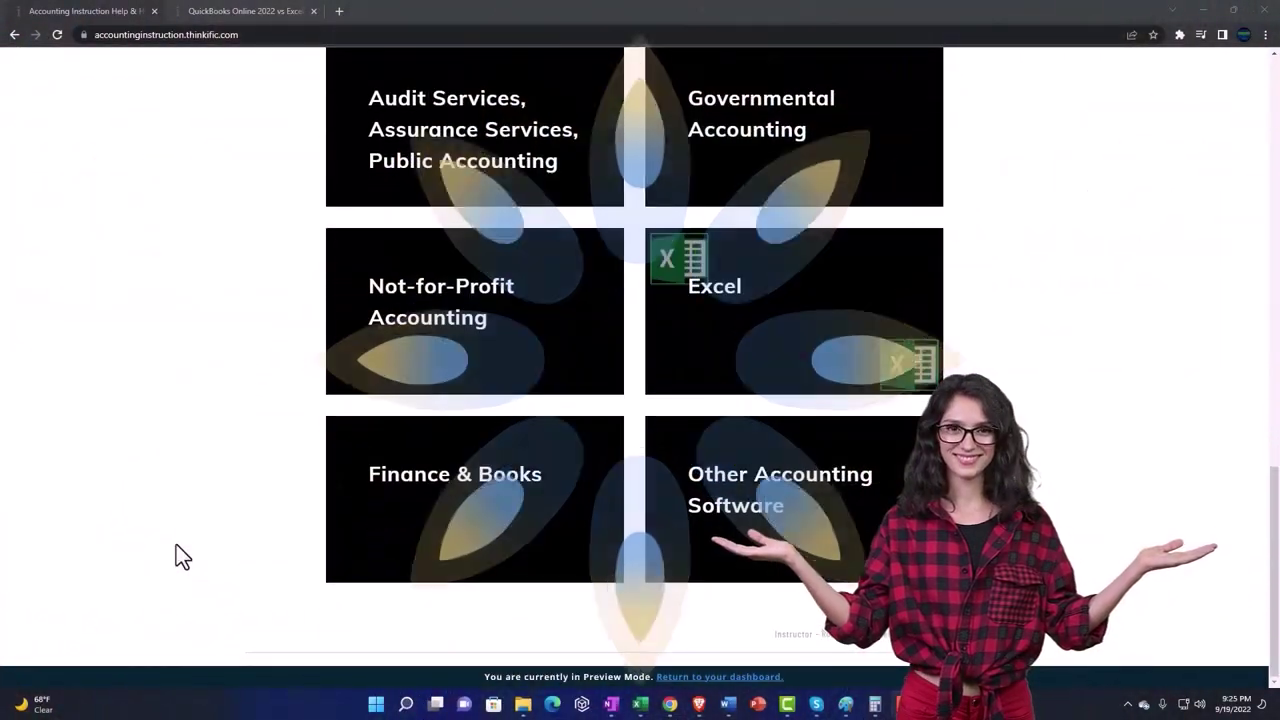
left_click(228, 14)
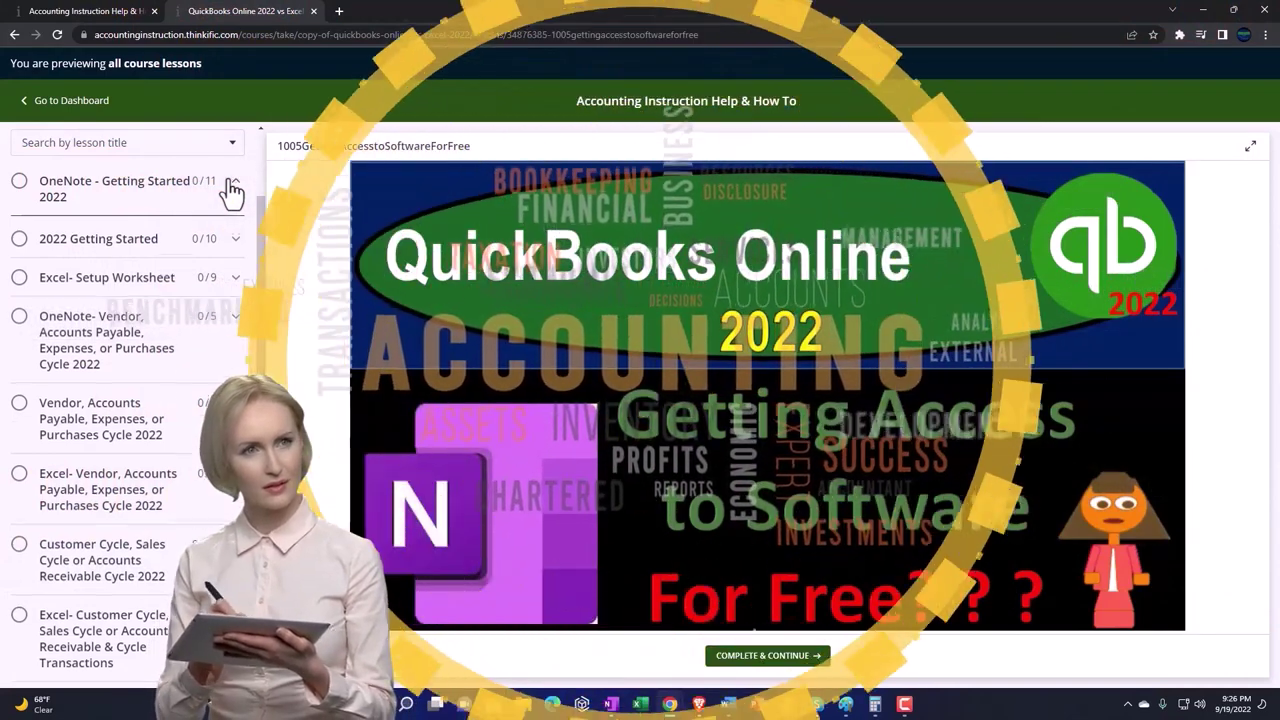
left_click(230, 185)
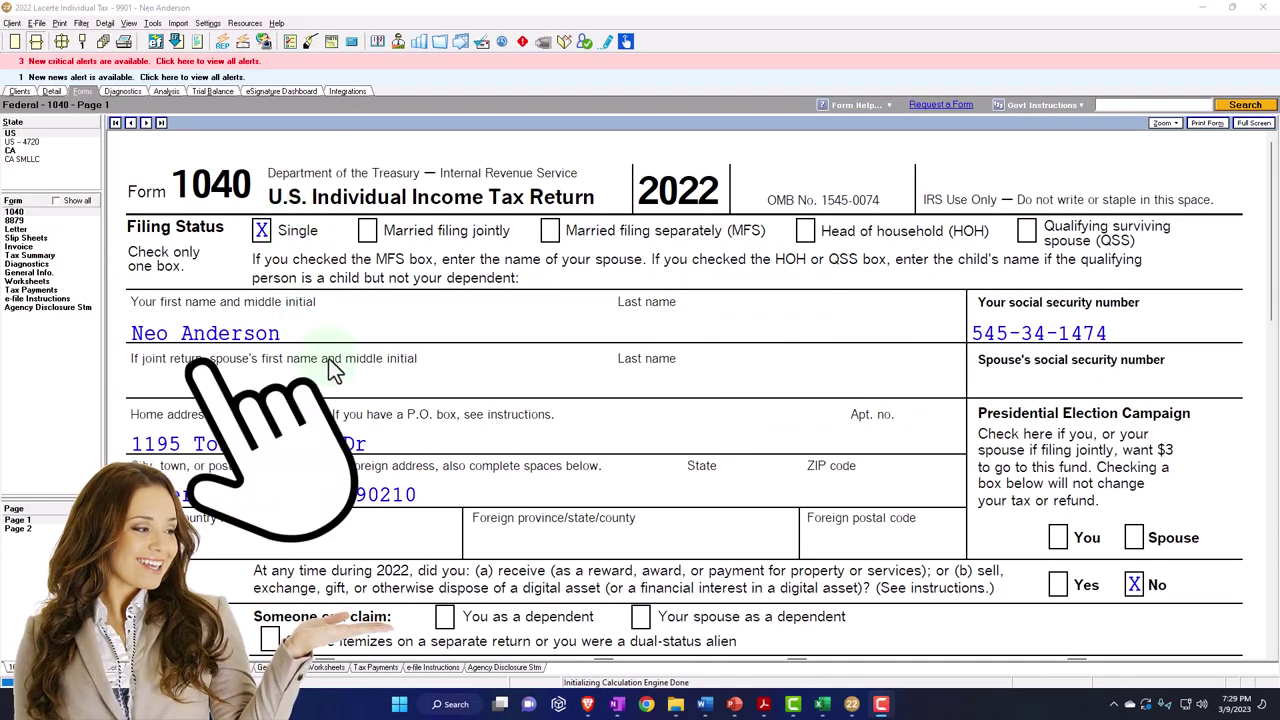
Review Form 1040 page 1 in Lacerte through taxable income, and compare the standard deduction and taxable income with the Excel tax formula worksheet
scroll(329, 360, "down", 4)
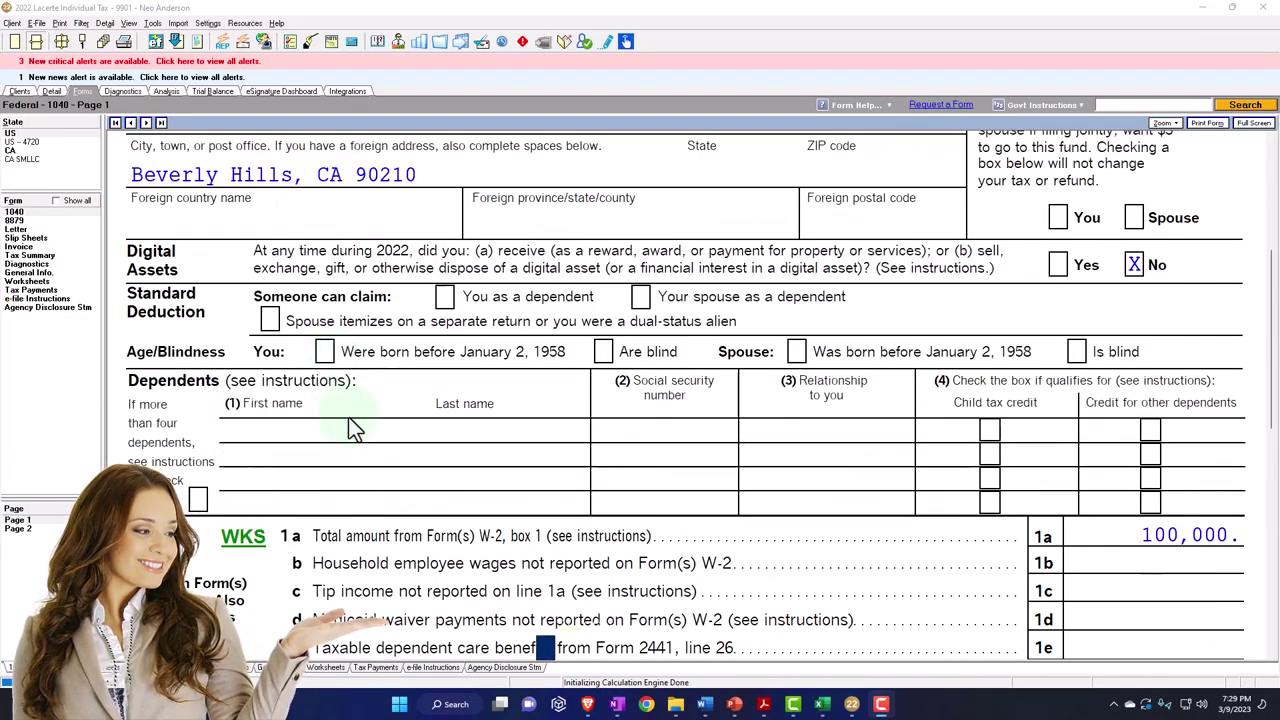
scroll(352, 428, "down", 2)
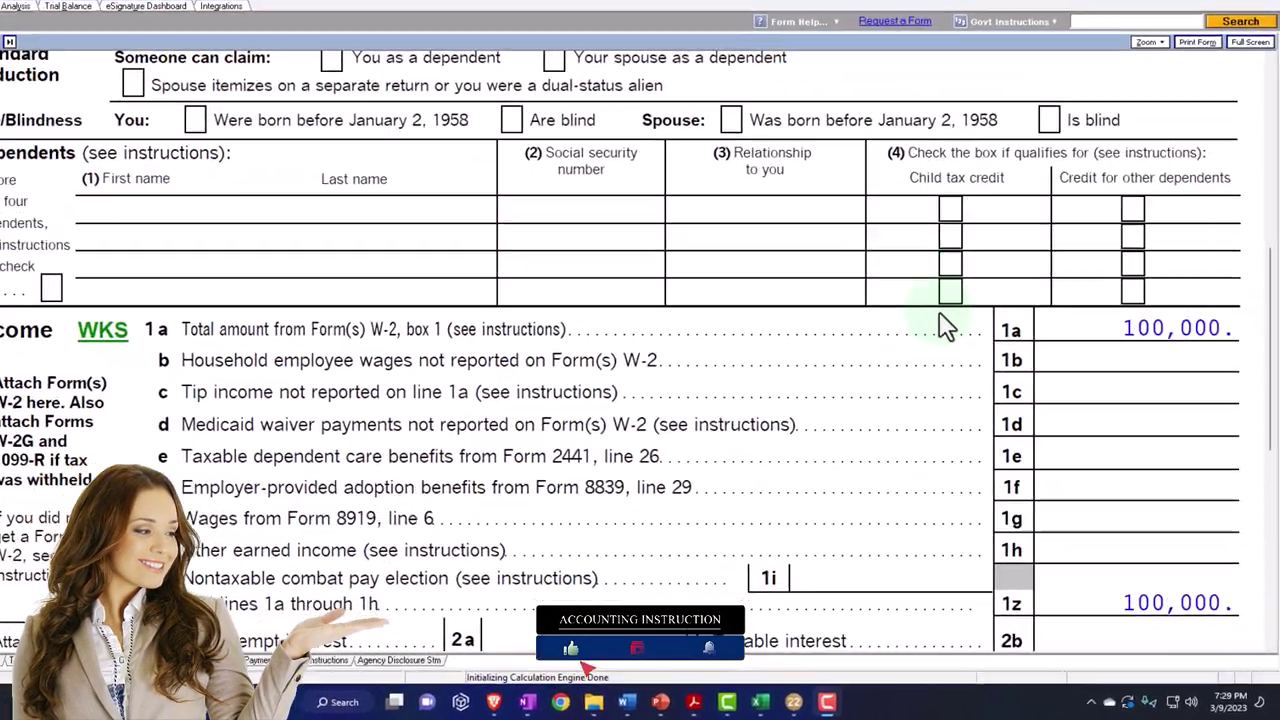
scroll(966, 365, "down", 4)
scroll(918, 275, "down", 2)
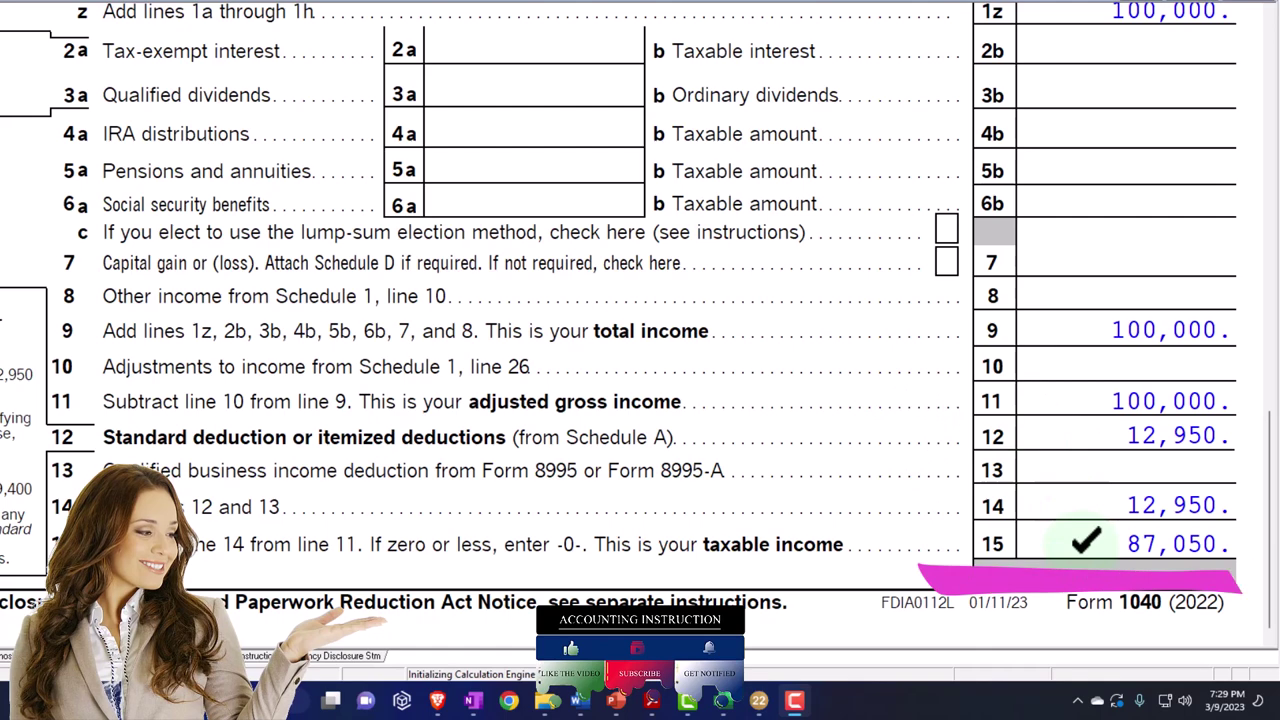
left_click(722, 700)
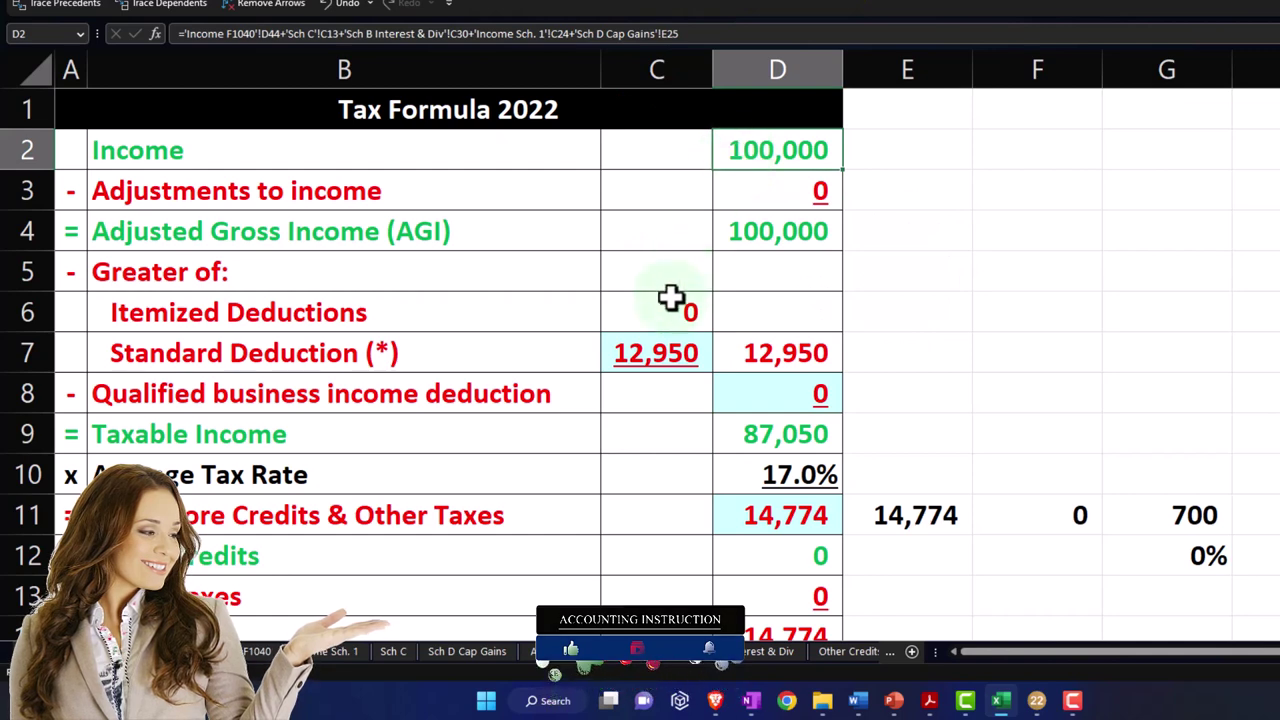
left_click(656, 347)
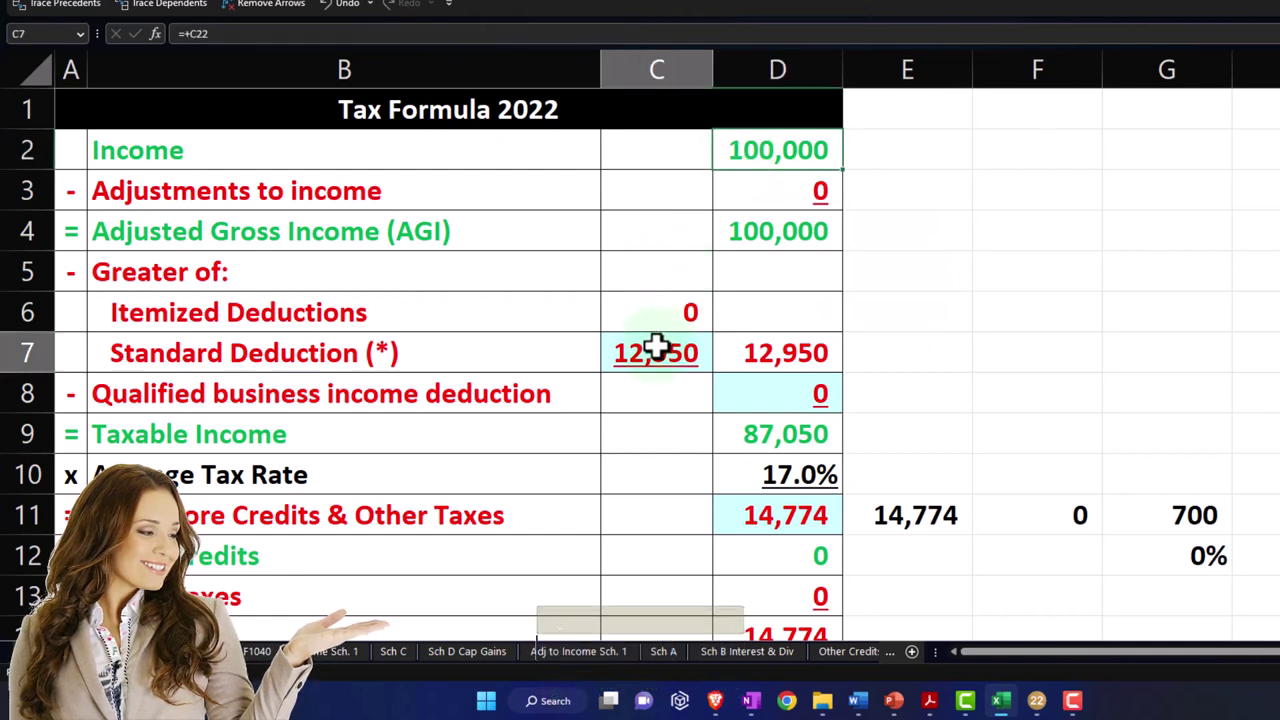
left_click(775, 432)
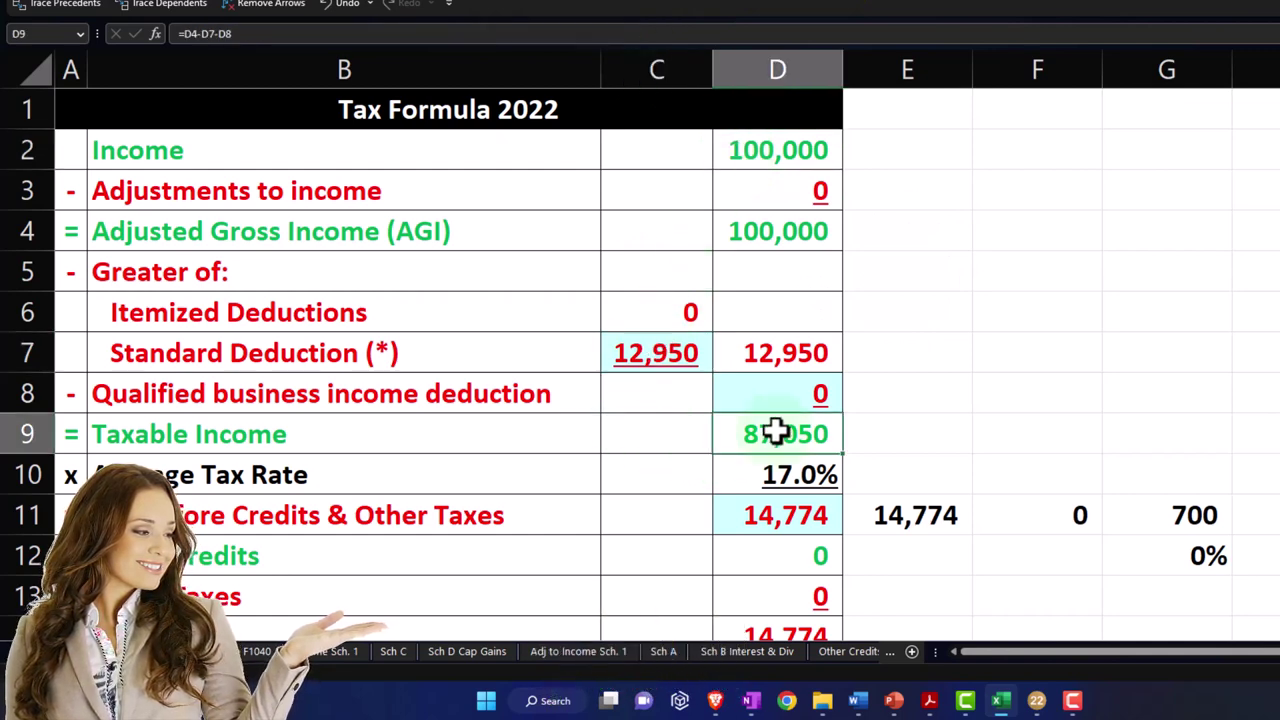
Examine the tax, withholding and refund lines on Form 1040 page 2 in Lacerte, and compare the refund with the Excel tax formula
left_click(1038, 698)
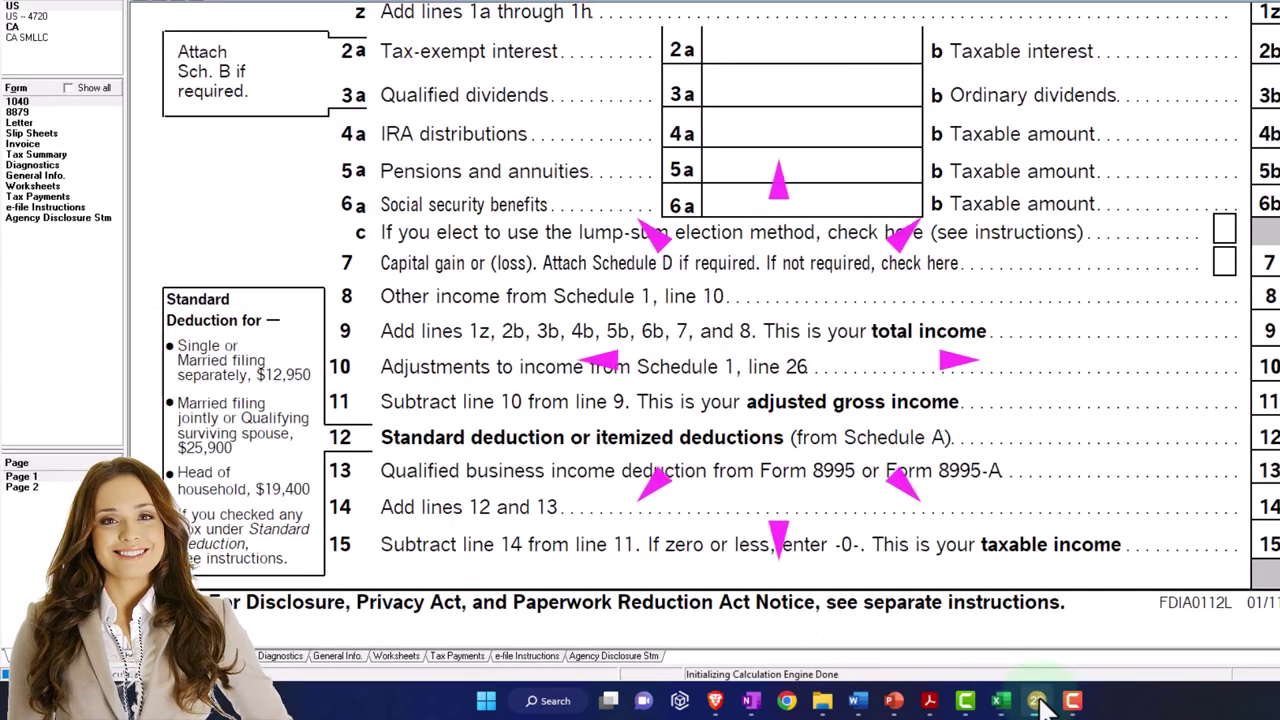
left_click(51, 489)
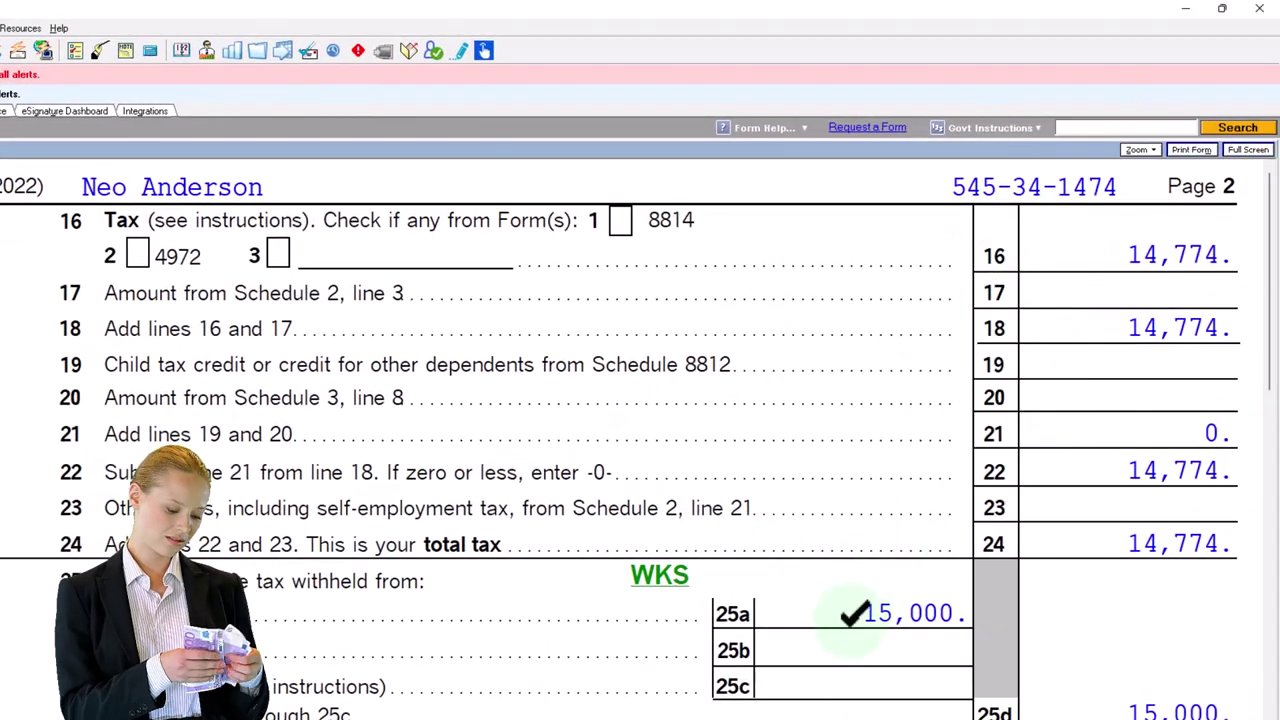
scroll(1010, 600, "down", 3)
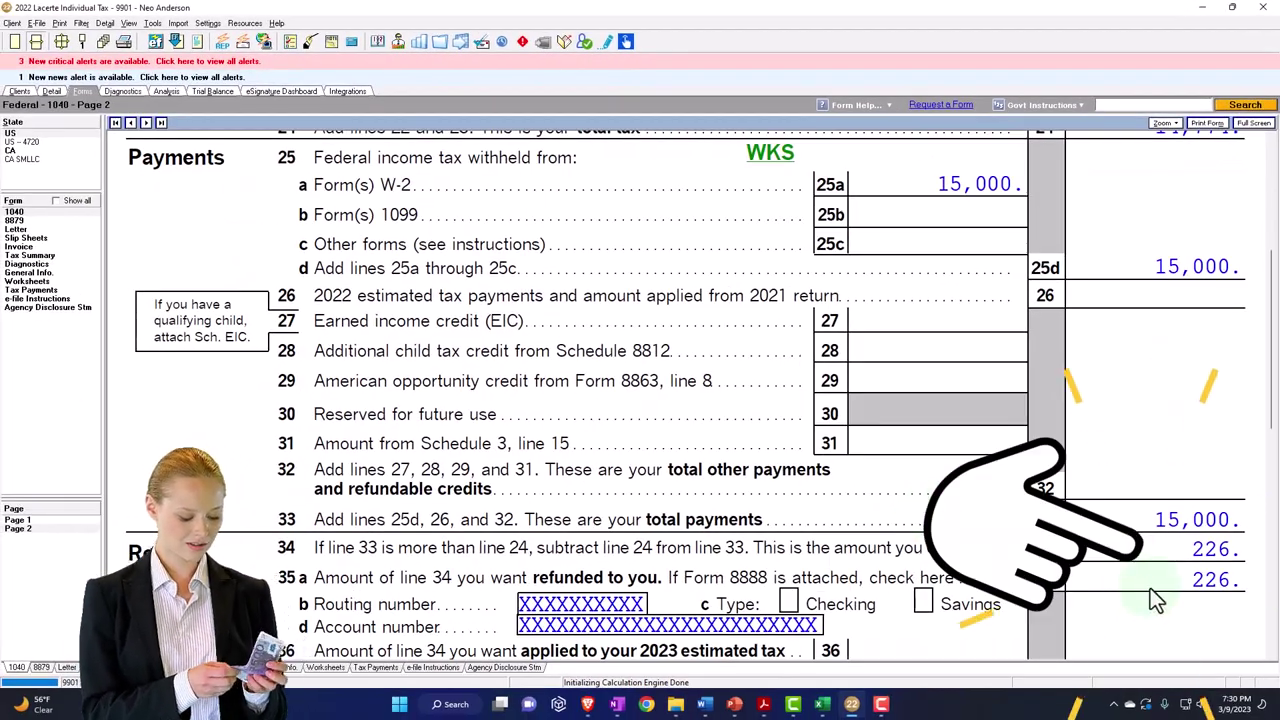
left_click(823, 706)
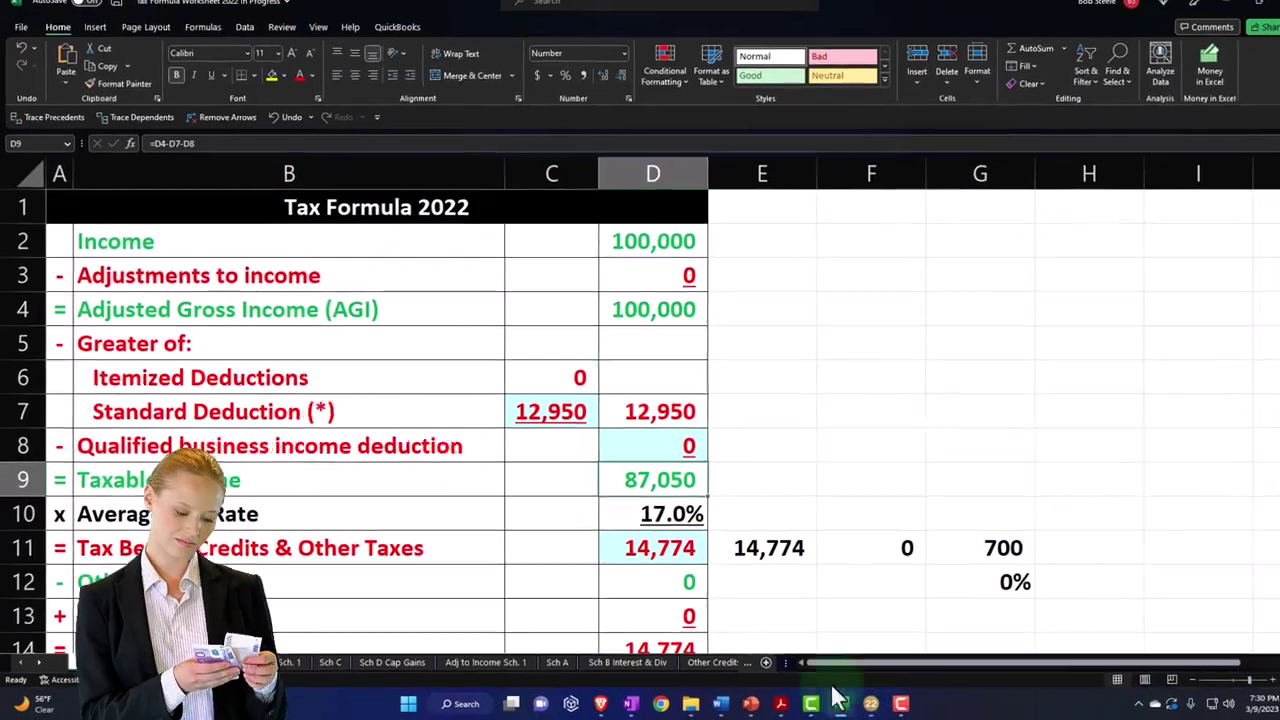
scroll(737, 621, "down", 1)
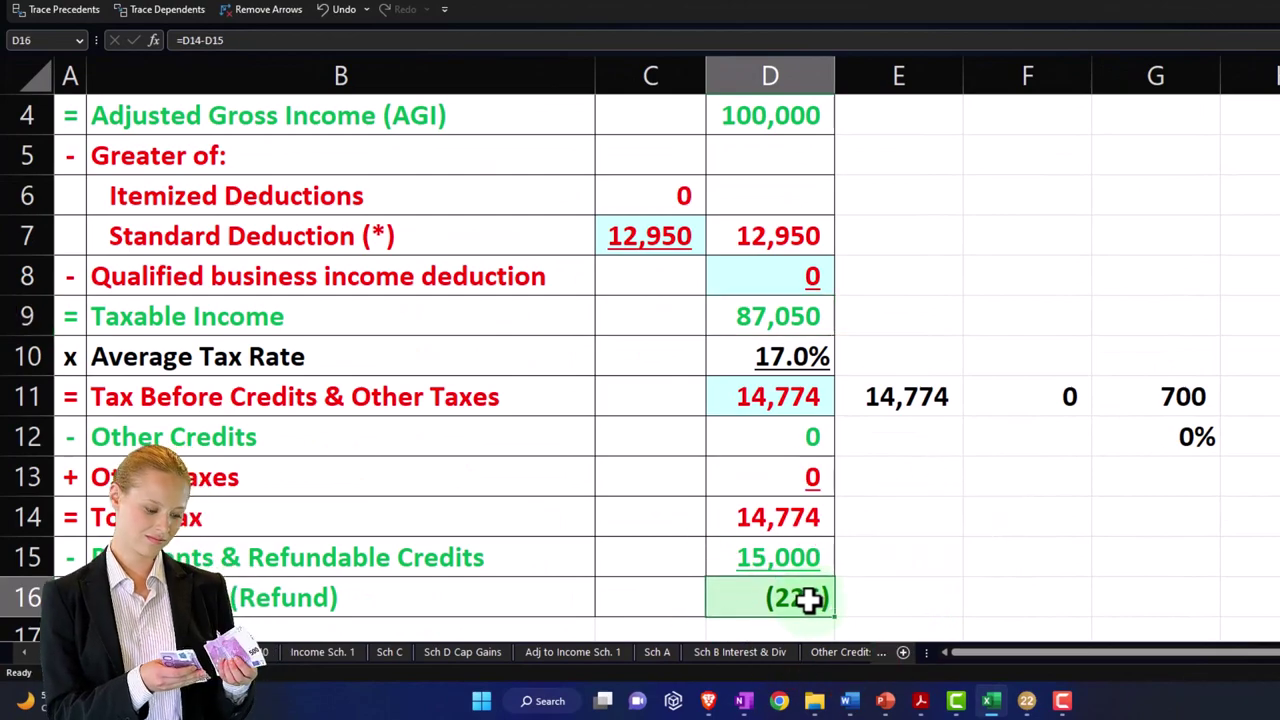
scroll(812, 598, "up", 1)
Return to Lacerte, review Form 1040 page 1, and open page 2 of Schedule 1 from the full forms list
left_click(993, 706)
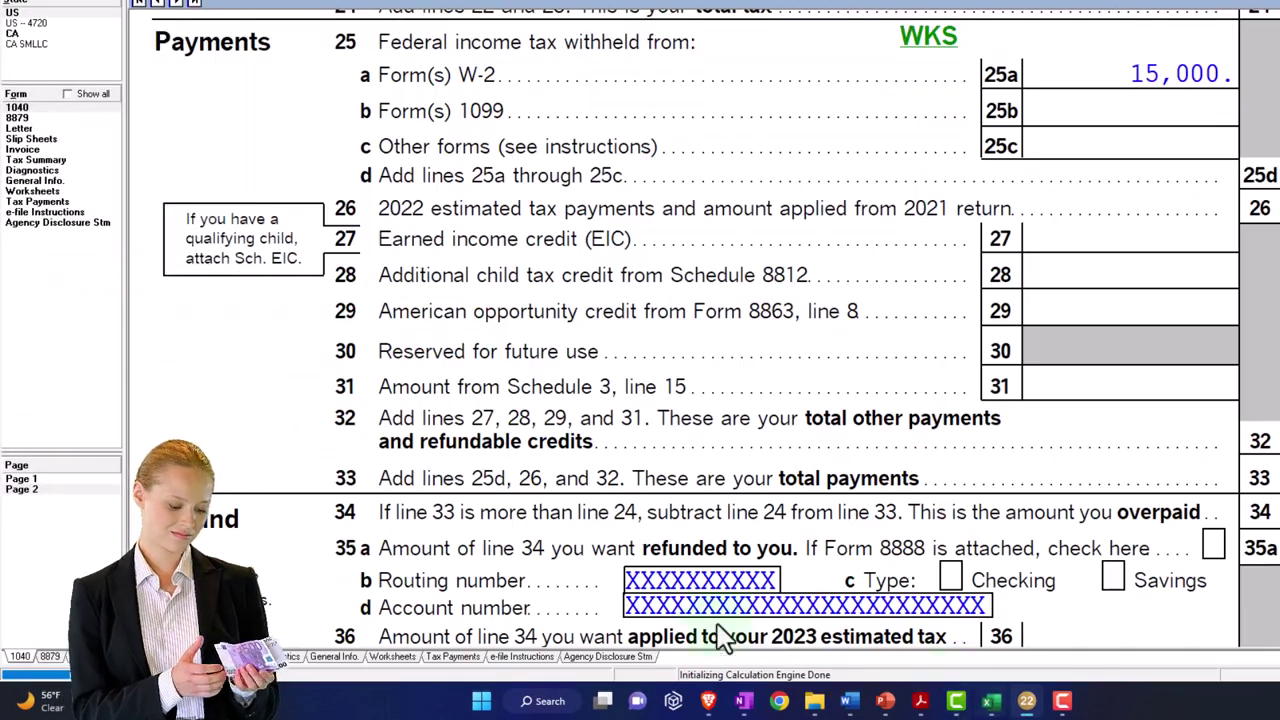
left_click(31, 481)
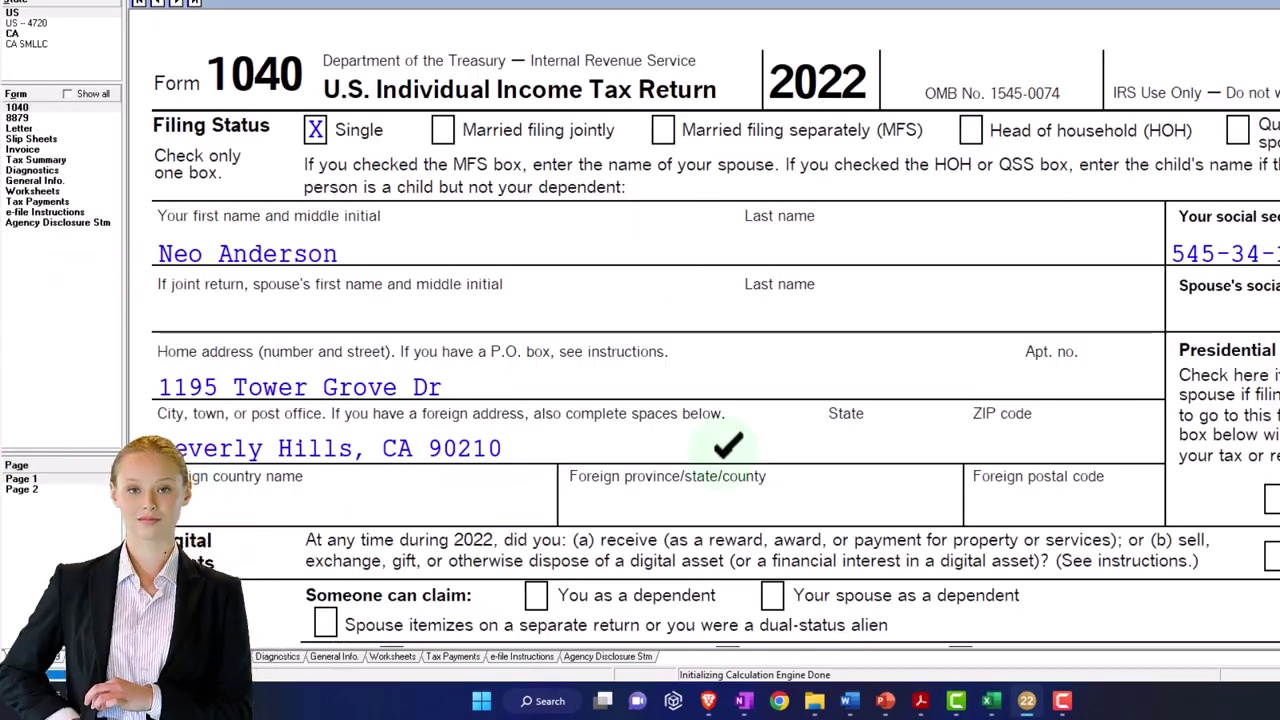
scroll(728, 443, "down", 10)
scroll(668, 488, "down", 4)
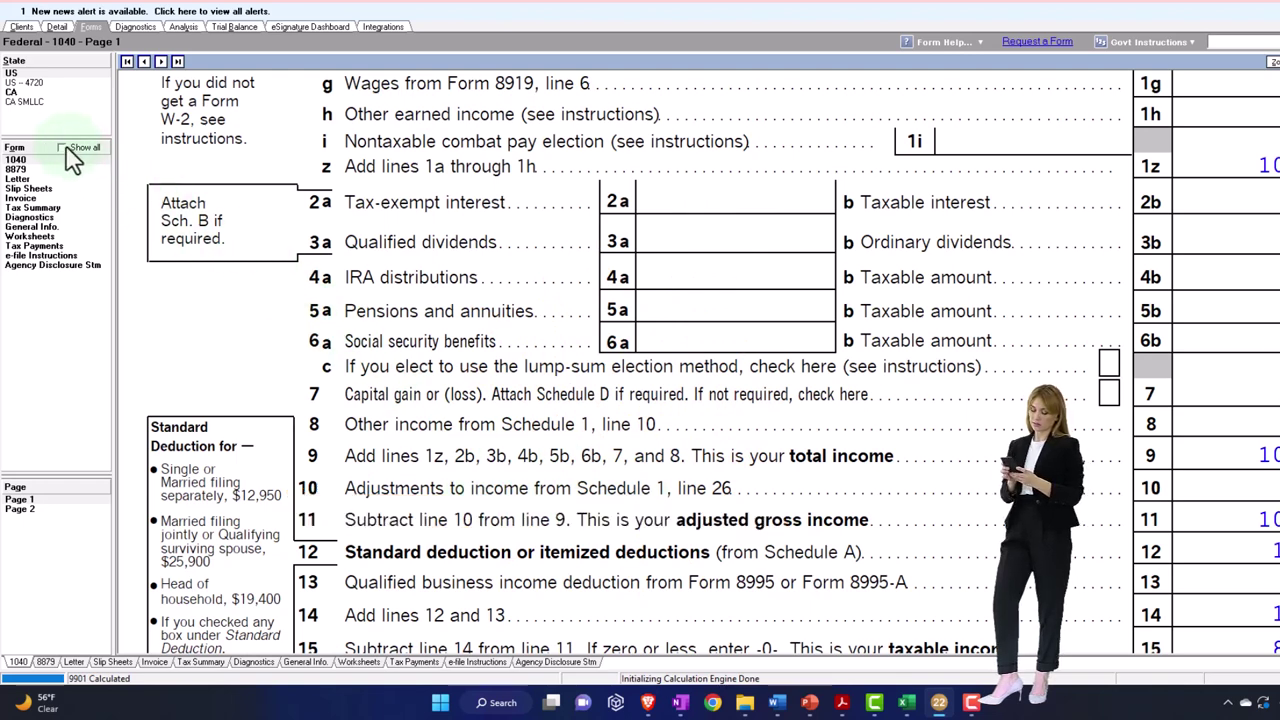
left_click(22, 188)
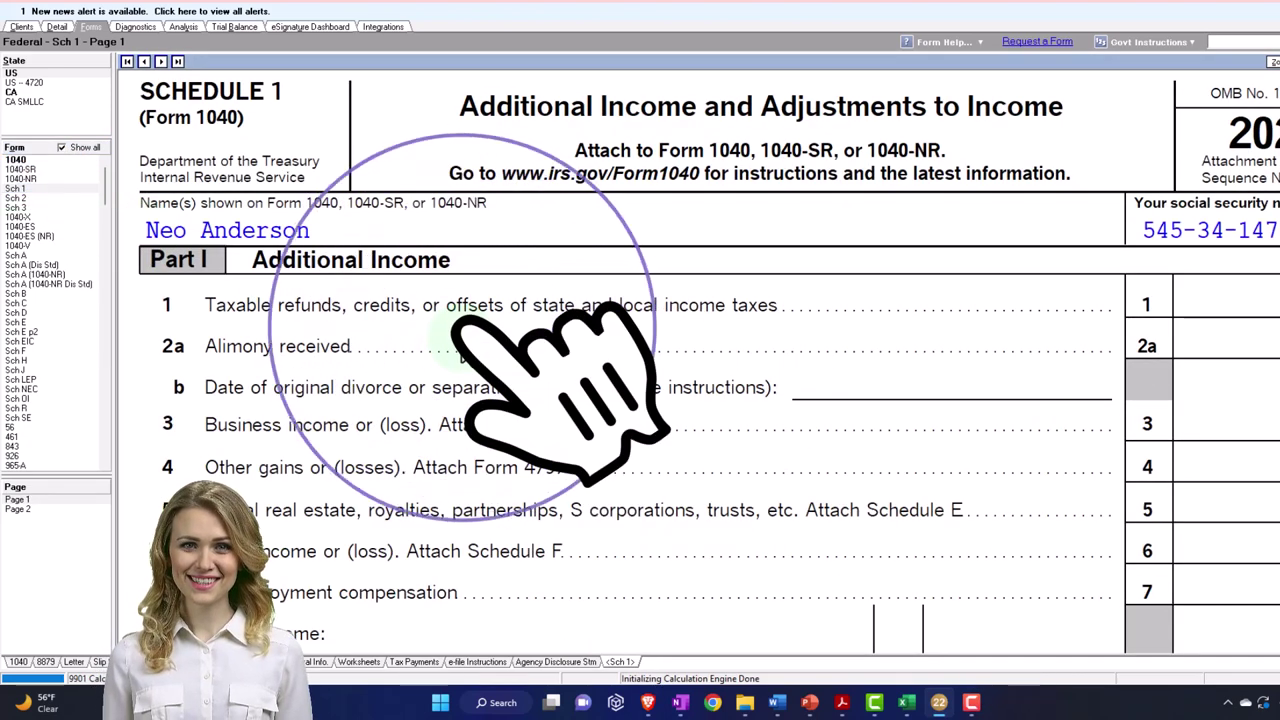
left_click(22, 509)
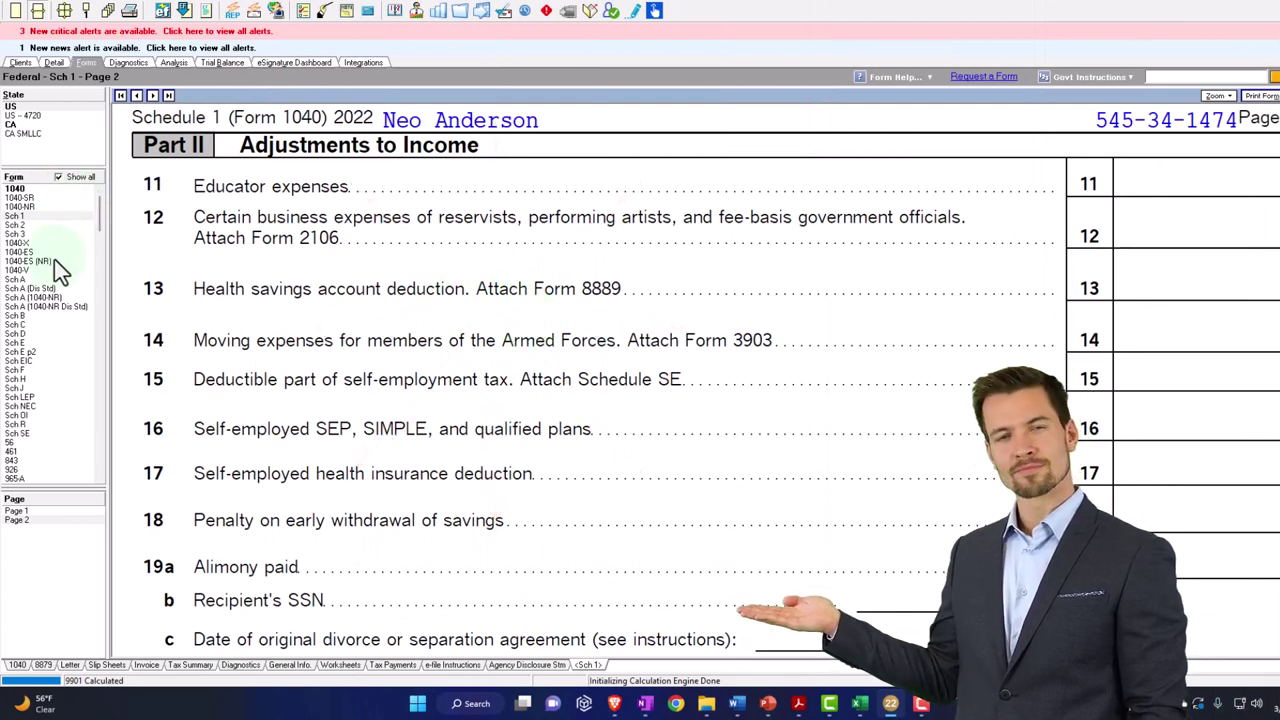
Open Form 8889 and examine the HSA coverage, contribution limit and deduction lines in Part I
scroll(54, 259, "down", 3)
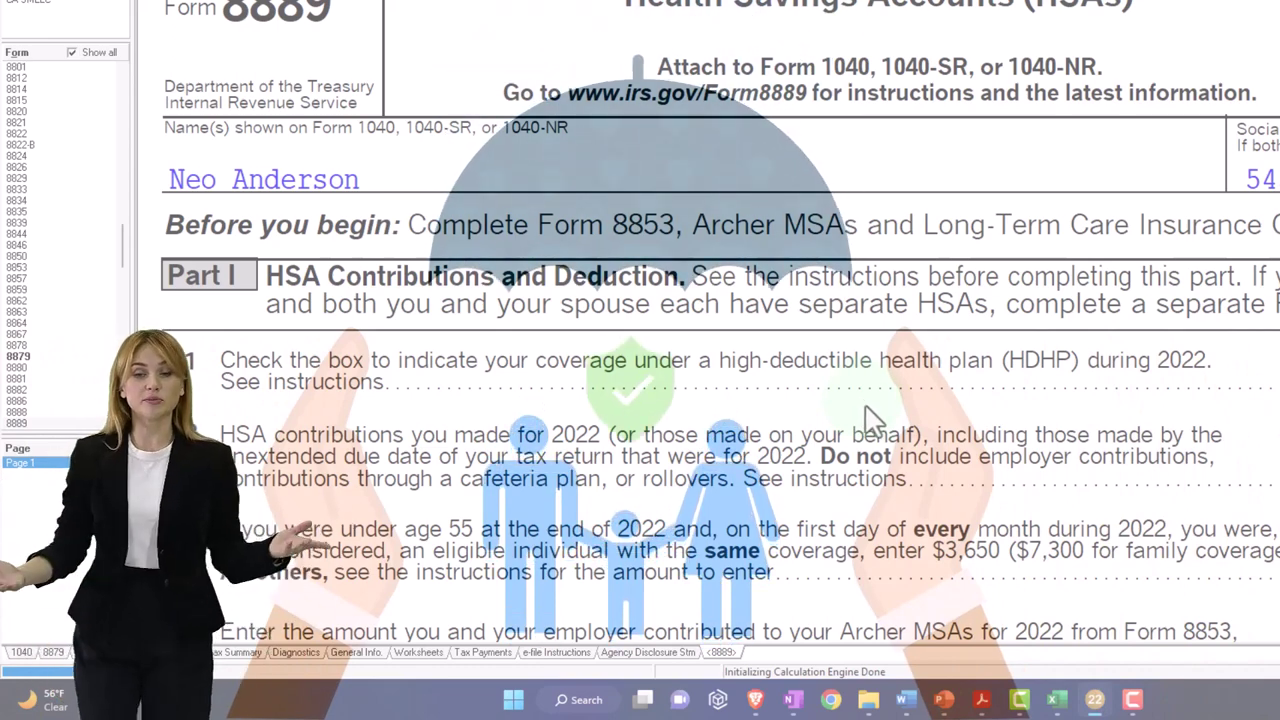
scroll(868, 418, "down", 2)
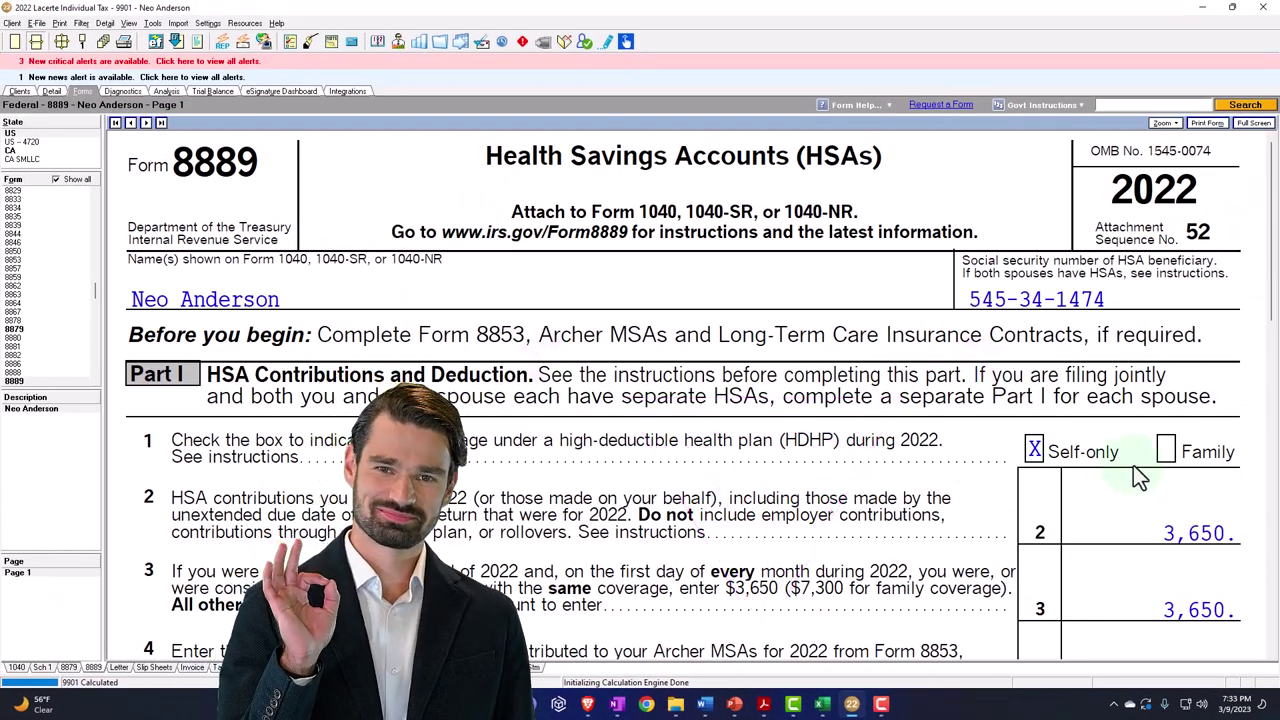
scroll(1140, 478, "down", 1)
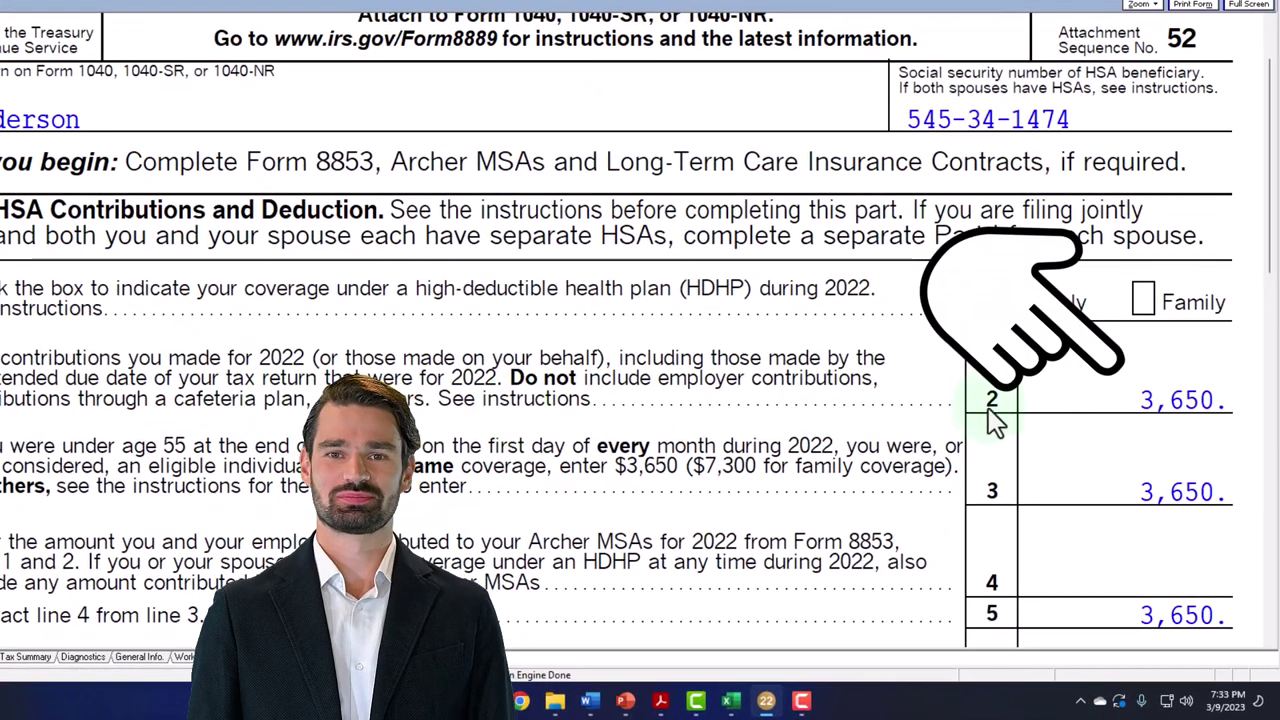
scroll(640, 360, "down", 3)
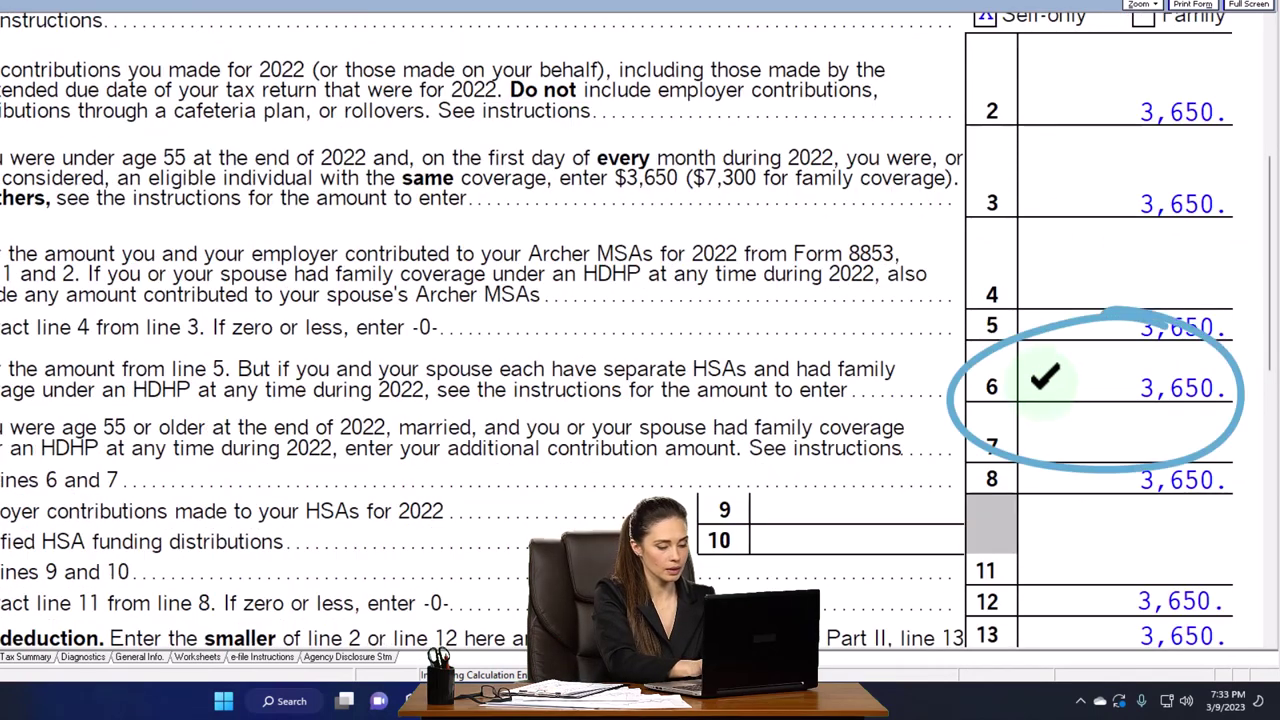
scroll(480, 360, "down", 1)
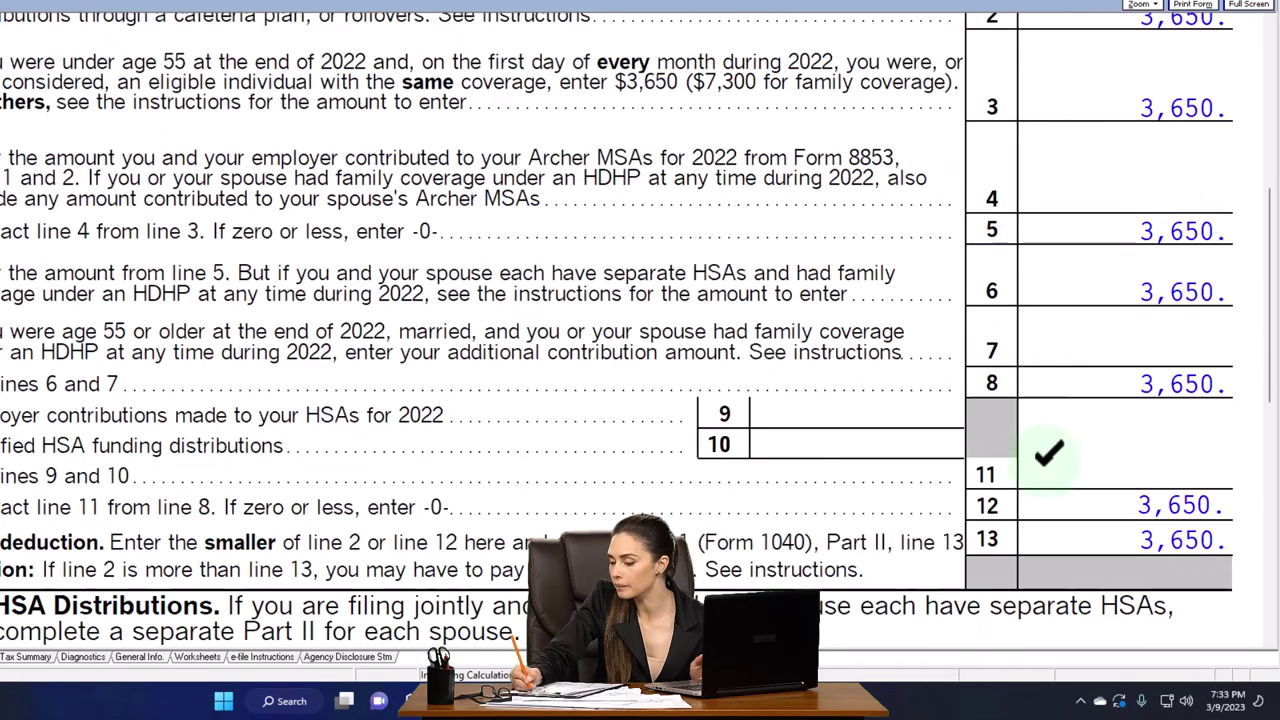
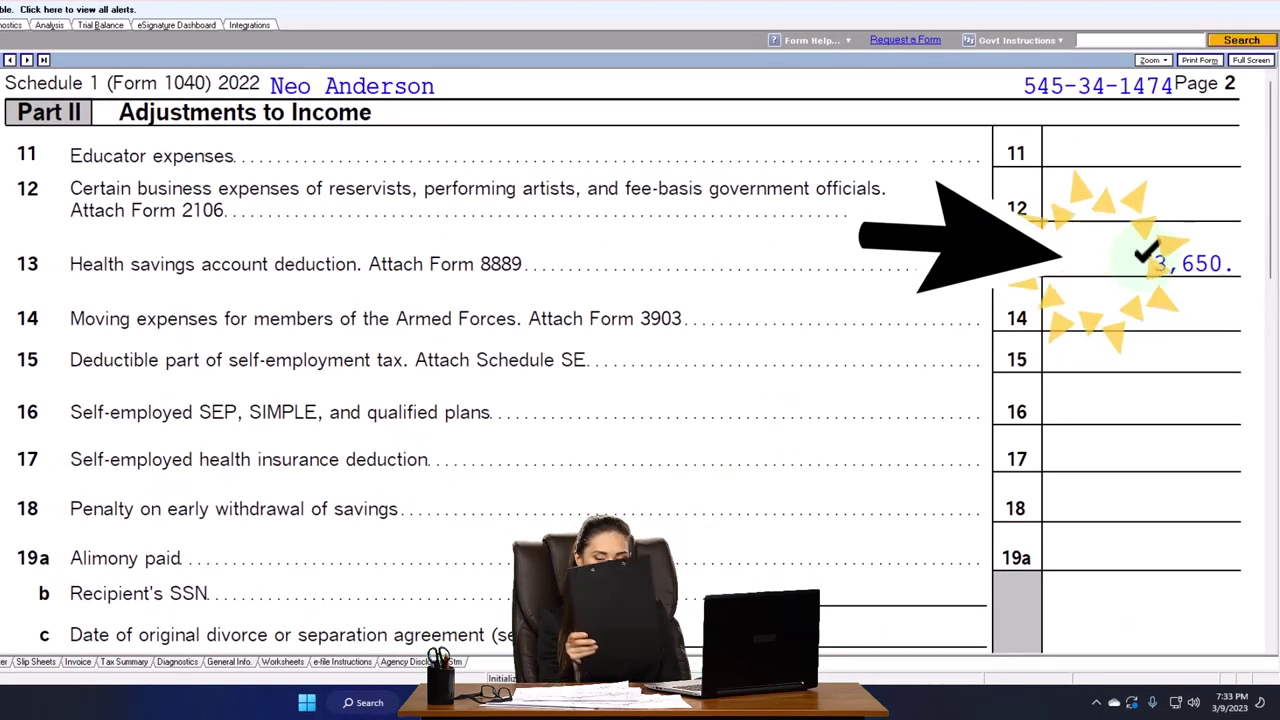
Trace the HSA deduction from Schedule 1 Part II, line 26, to the adjustments and taxable income lines of Form 1040 page 1
scroll(1143, 266, "down", 10)
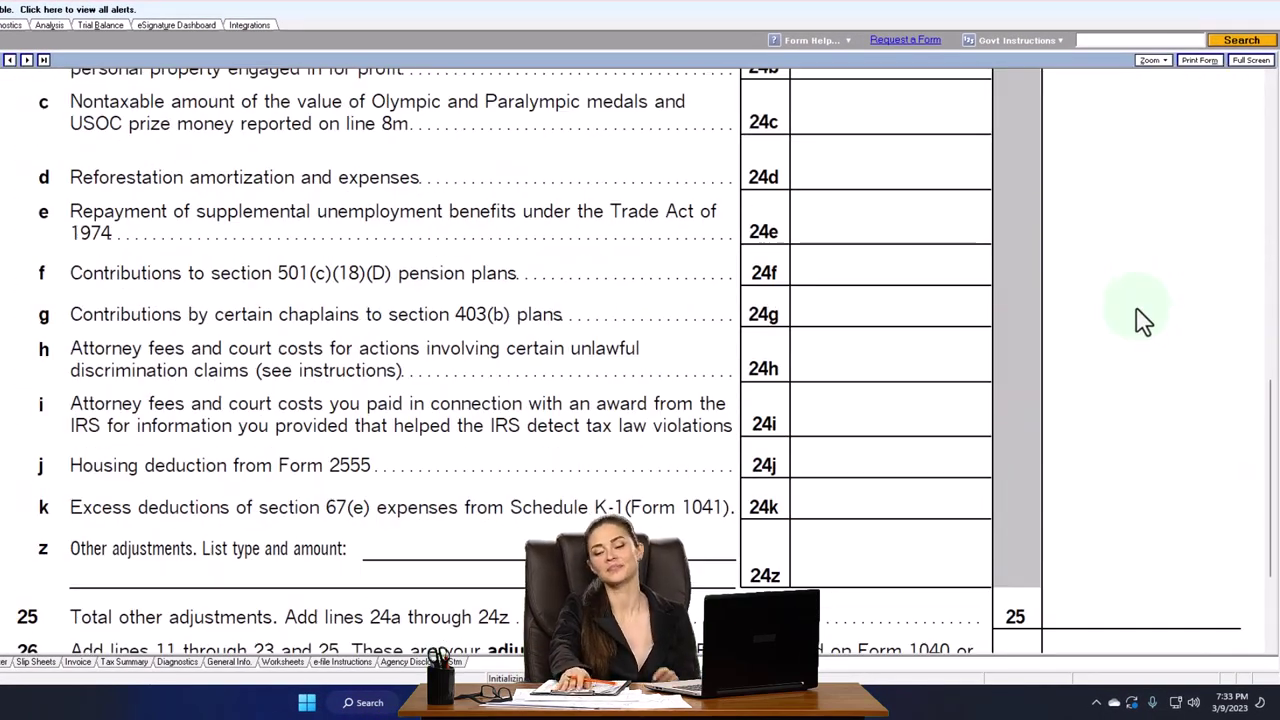
scroll(1143, 320, "down", 3)
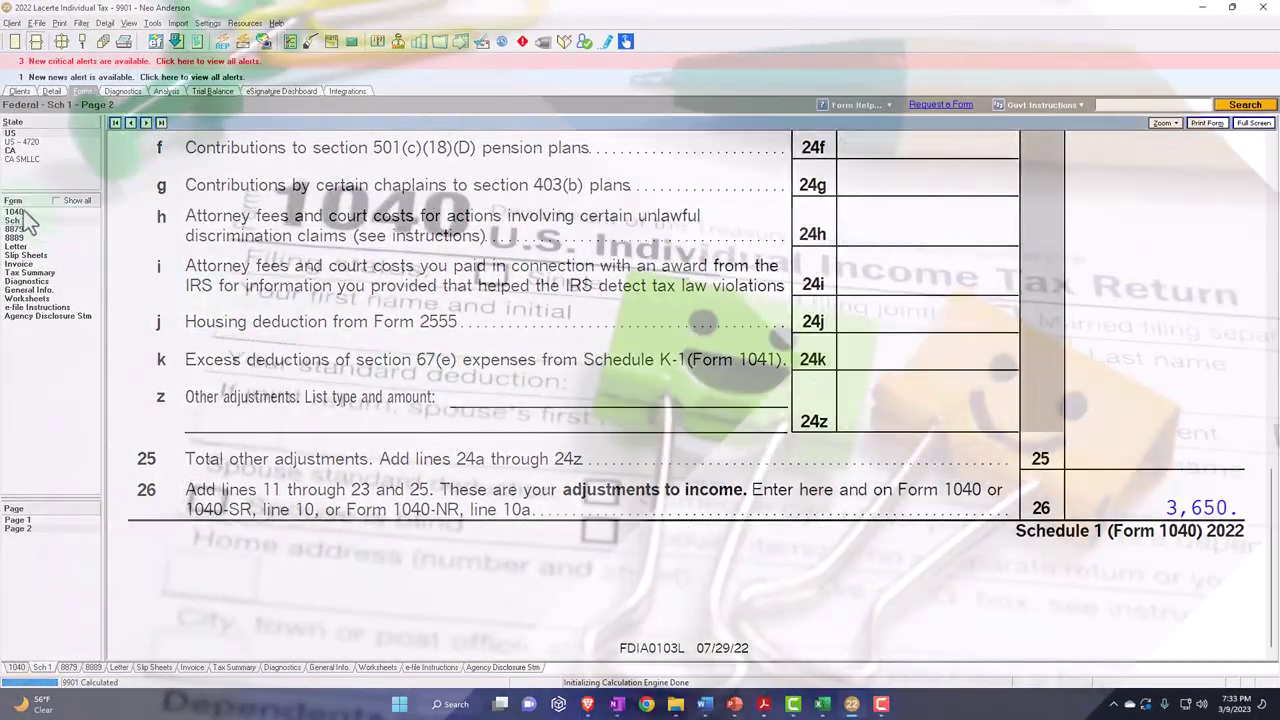
scroll(600, 406, "down", 8)
scroll(603, 421, "down", 8)
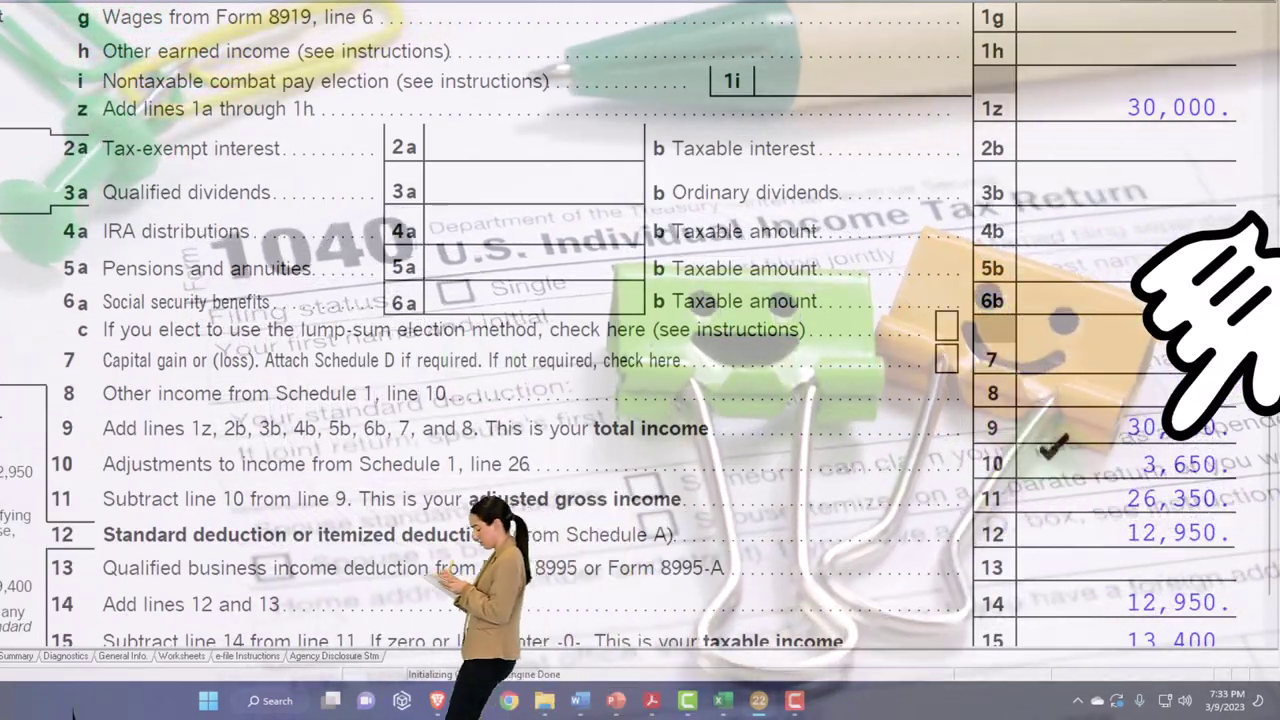
scroll(603, 421, "down", 3)
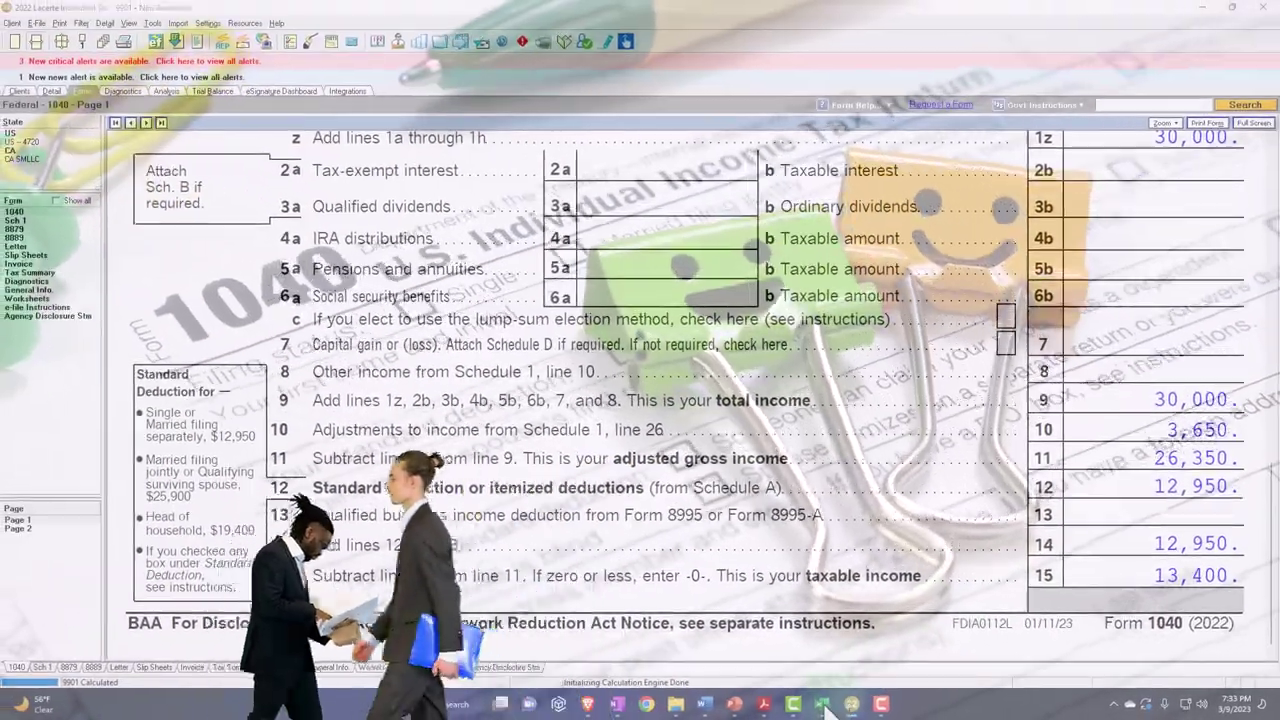
In Excel, insert five blank rows starting at row 11 on the Adj to Income Sch. 1 worksheet
left_click(745, 701)
left_click(612, 485)
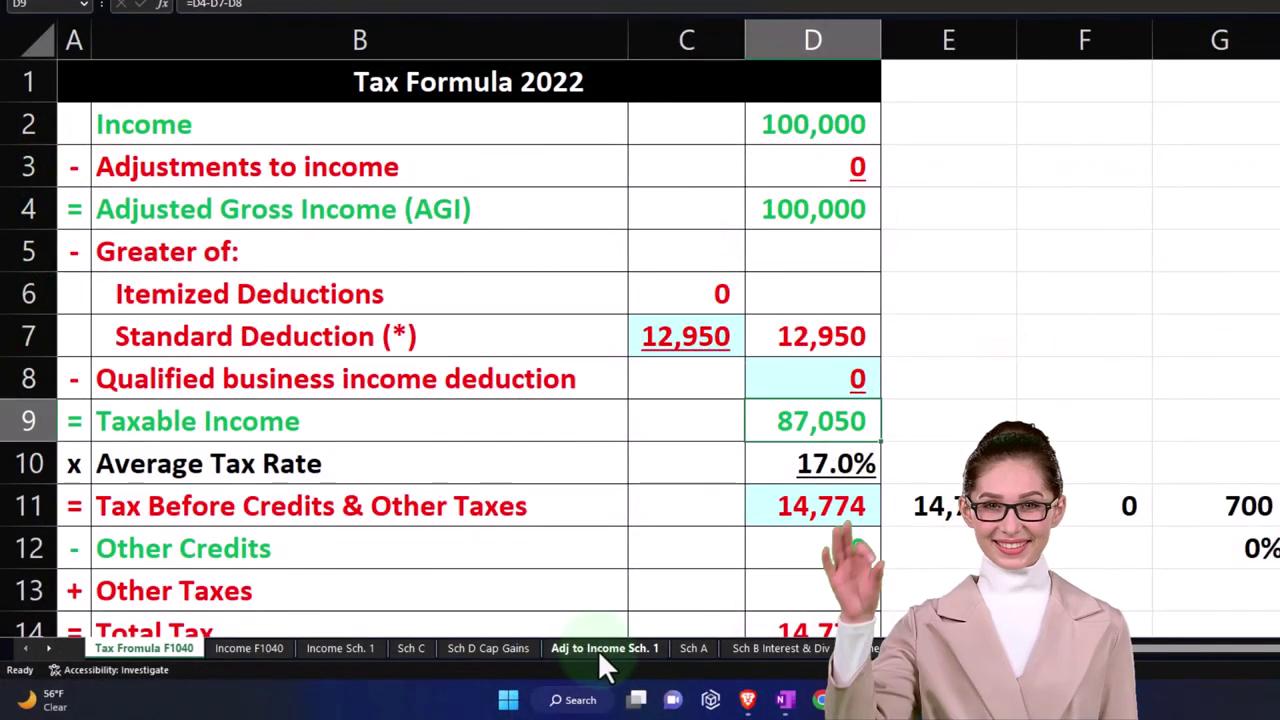
left_click(598, 648)
left_click(358, 468)
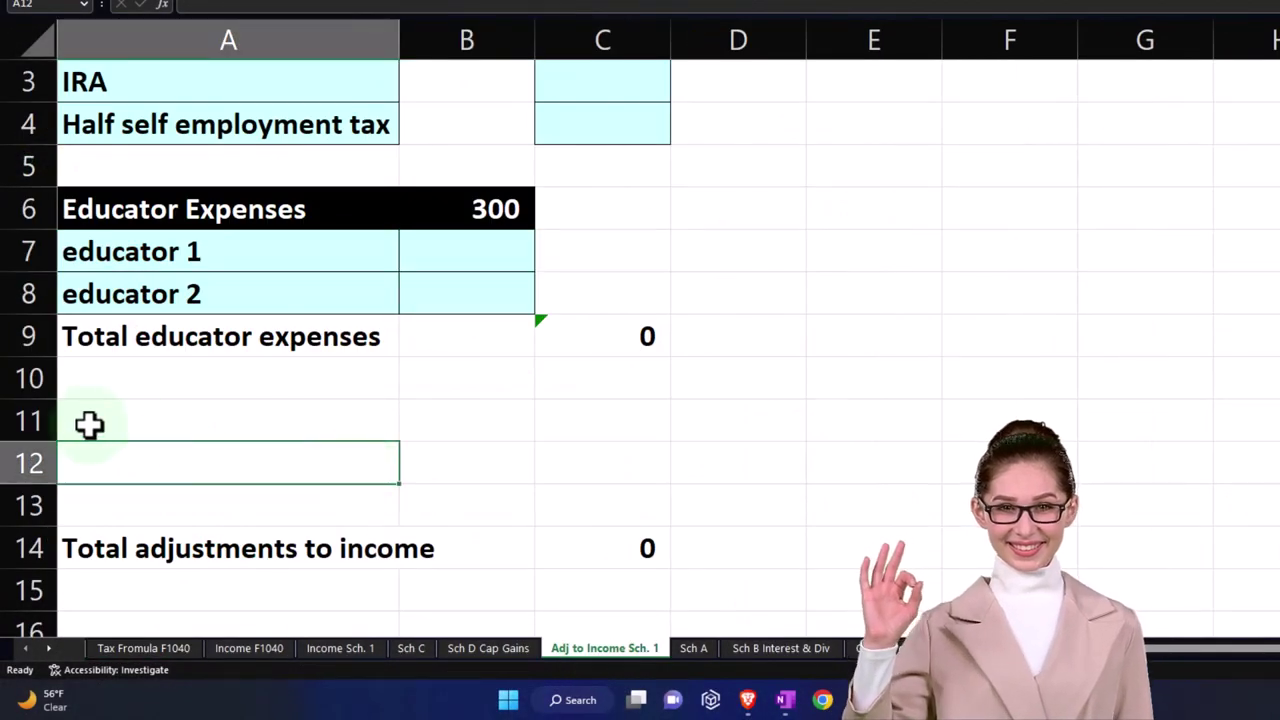
left_click_drag(30, 420, 51, 586)
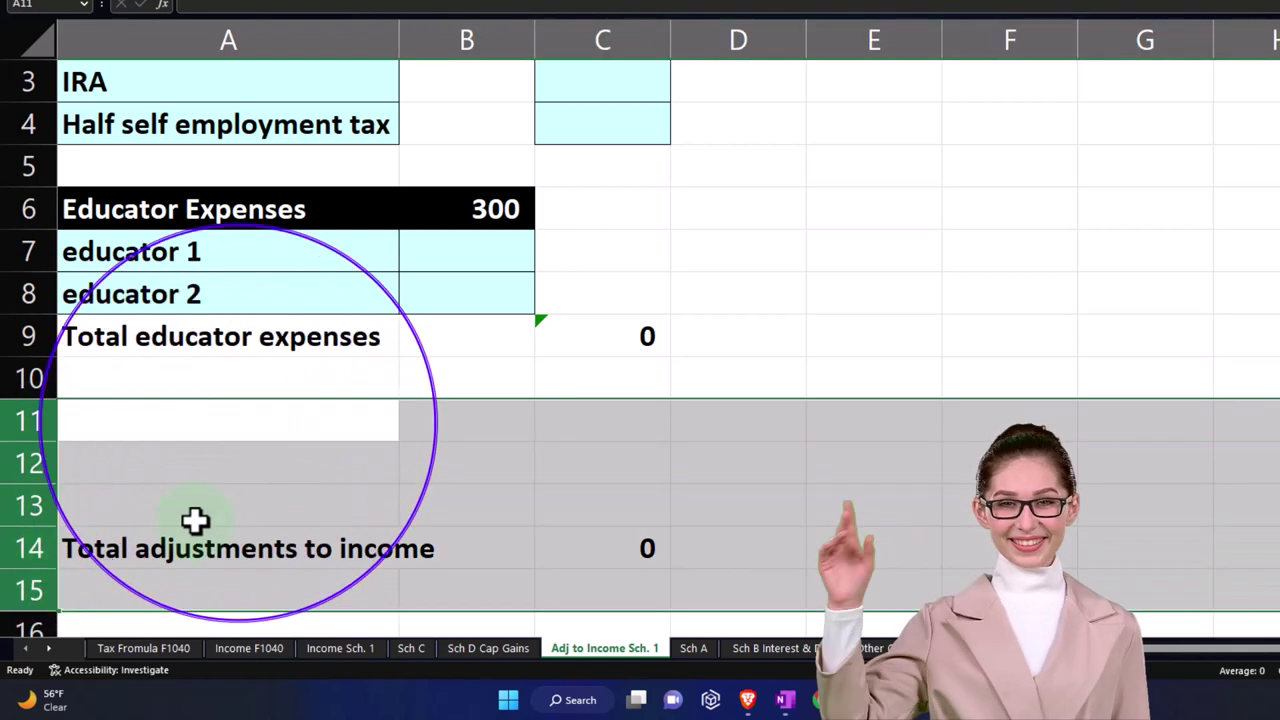
right_click(195, 521)
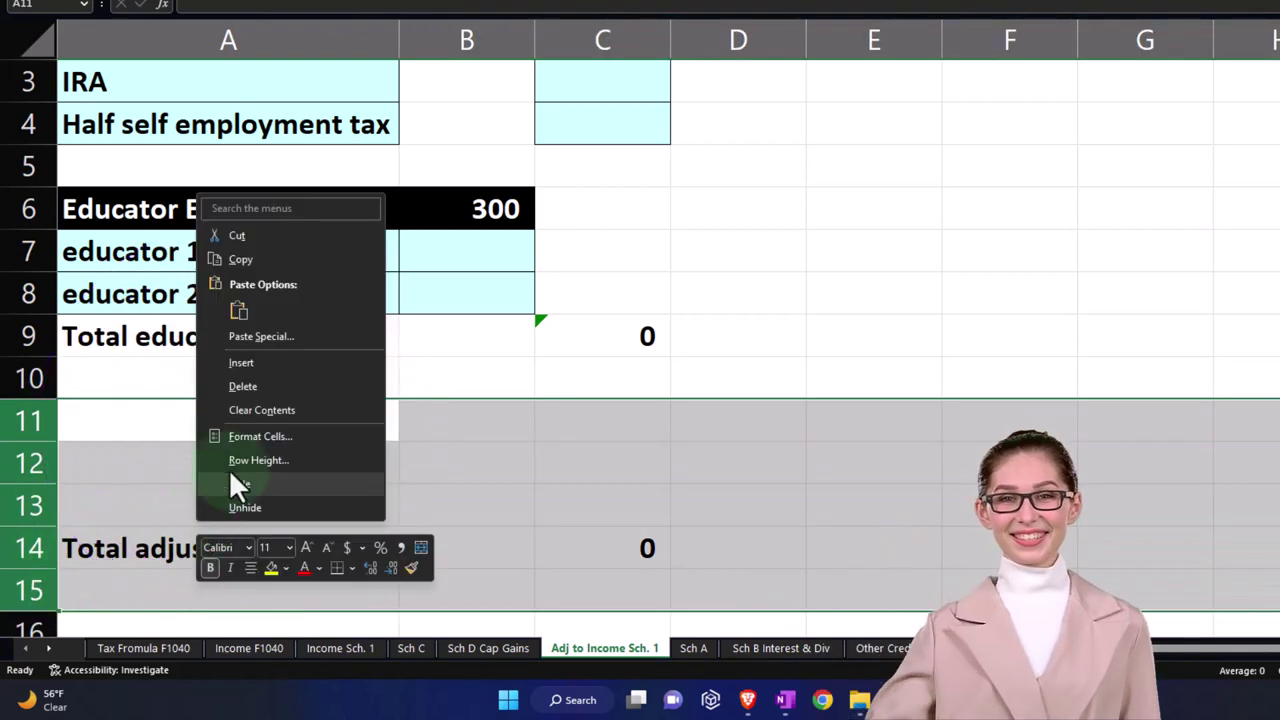
left_click(243, 386)
left_click(167, 420)
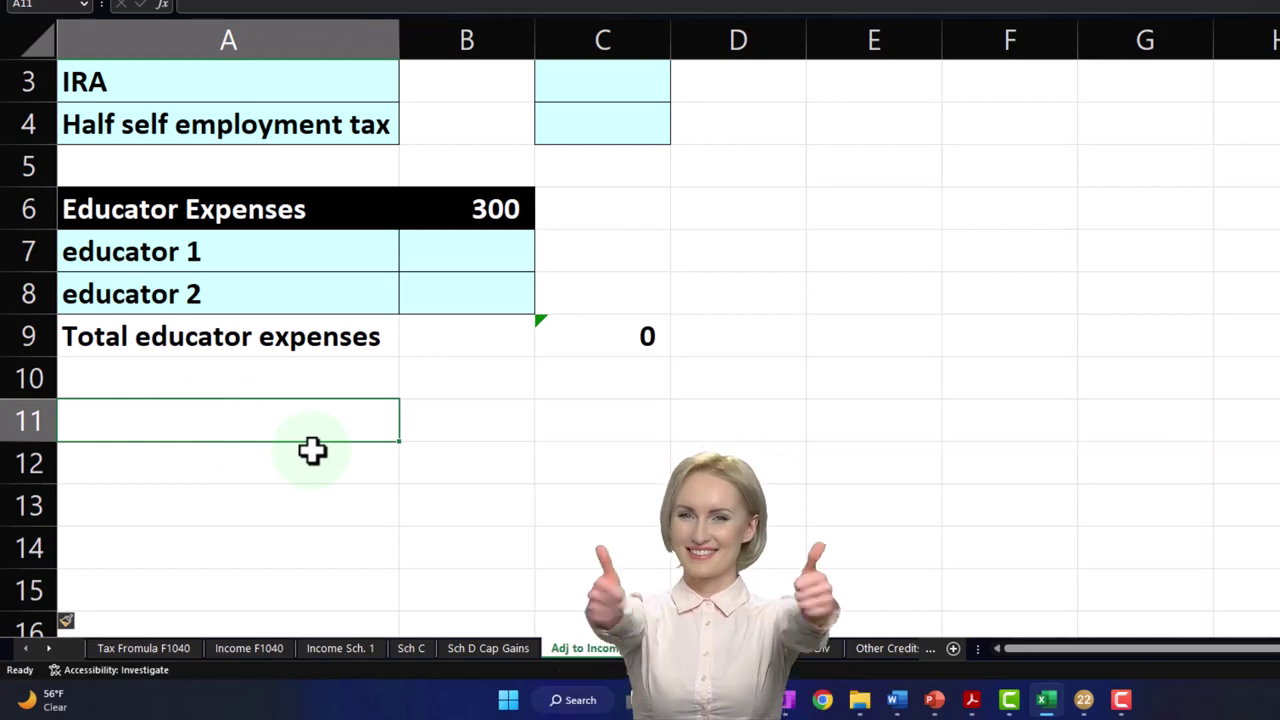
Label A11 as HSA and enter 3,650 in B11, checking the adjustment amount against Form 1040 line 10 in Lacerte
type("HSA")
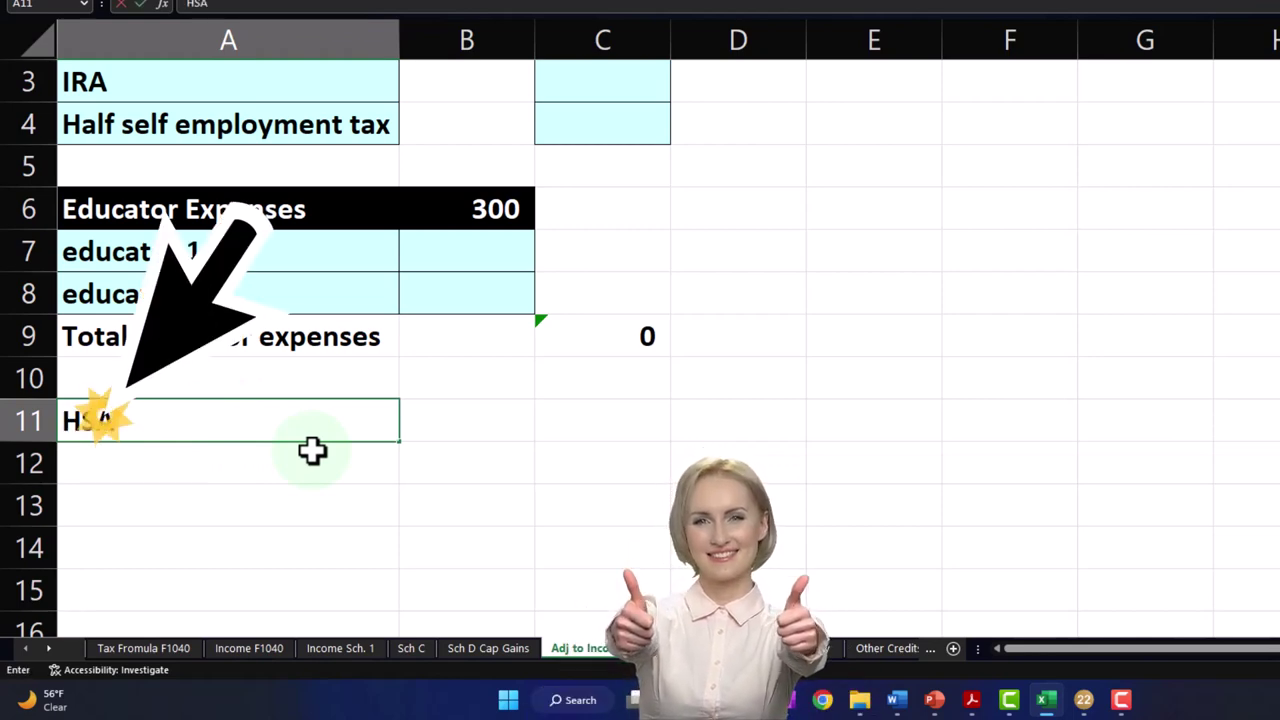
key("Tab")
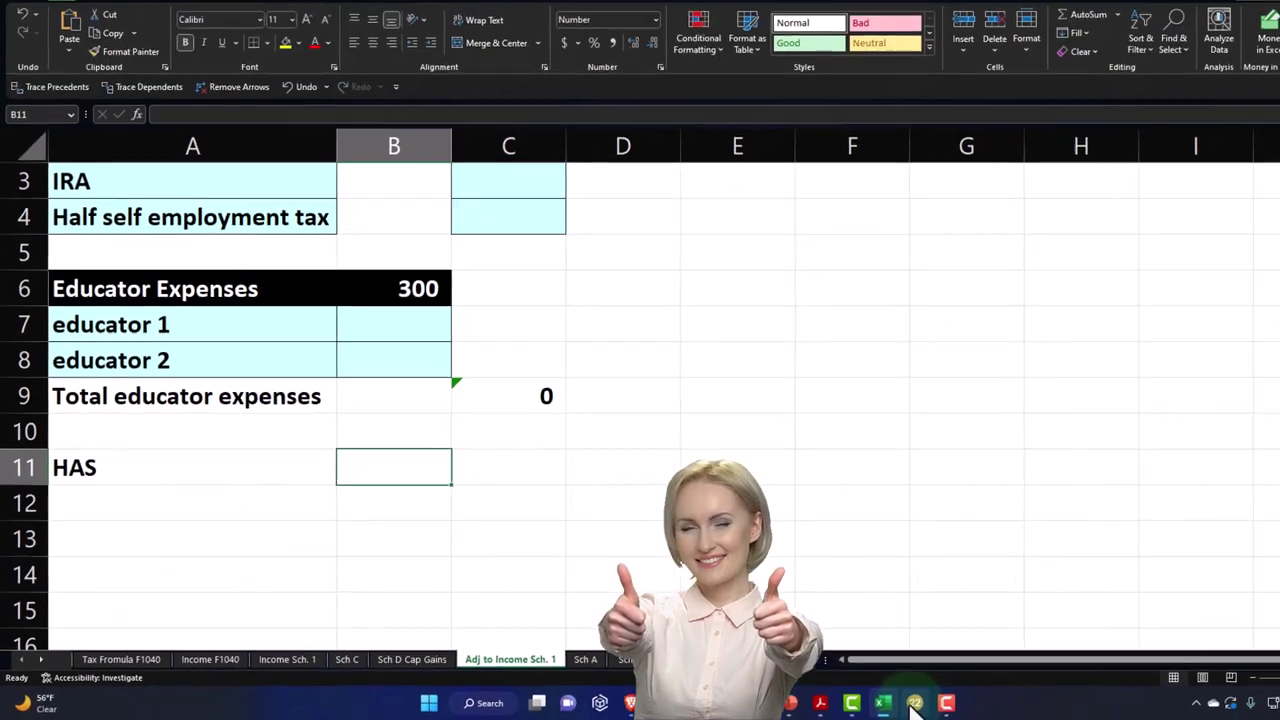
left_click(1058, 703)
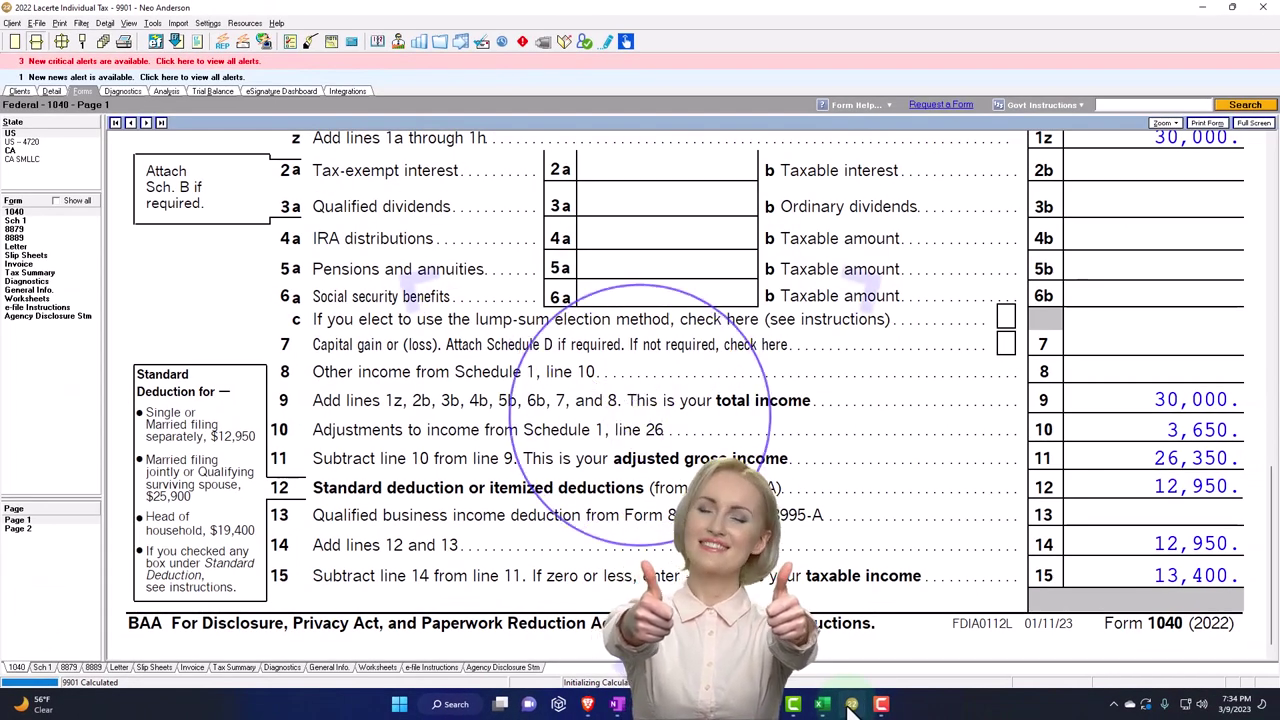
left_click(823, 704)
type("3,6")
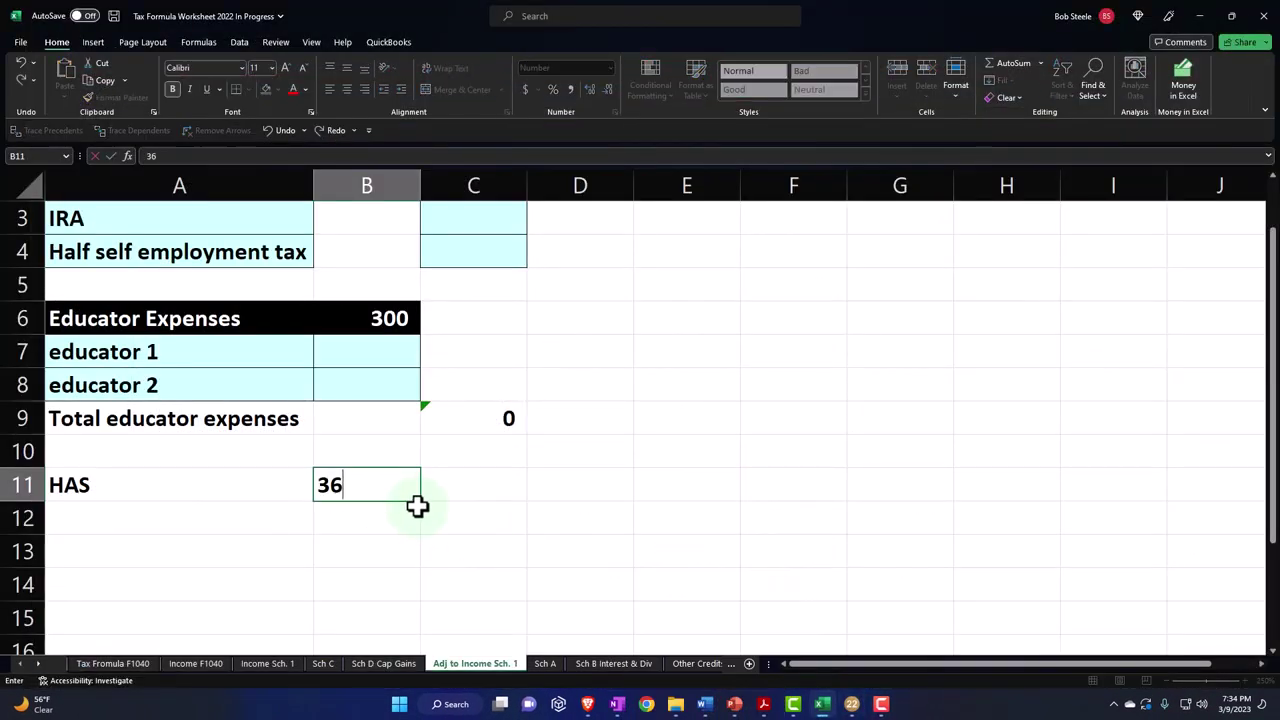
type("50")
key("Return")
left_click(282, 481)
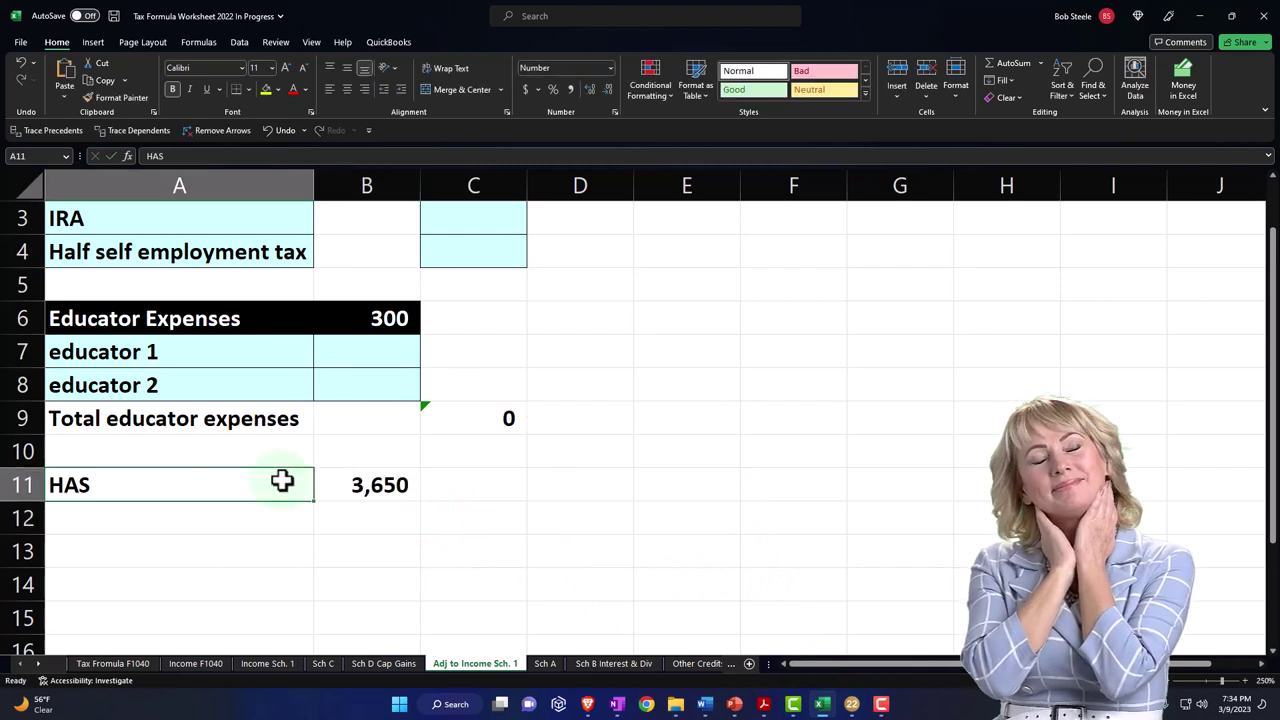
left_click_drag(282, 481, 337, 480)
left_click(276, 88)
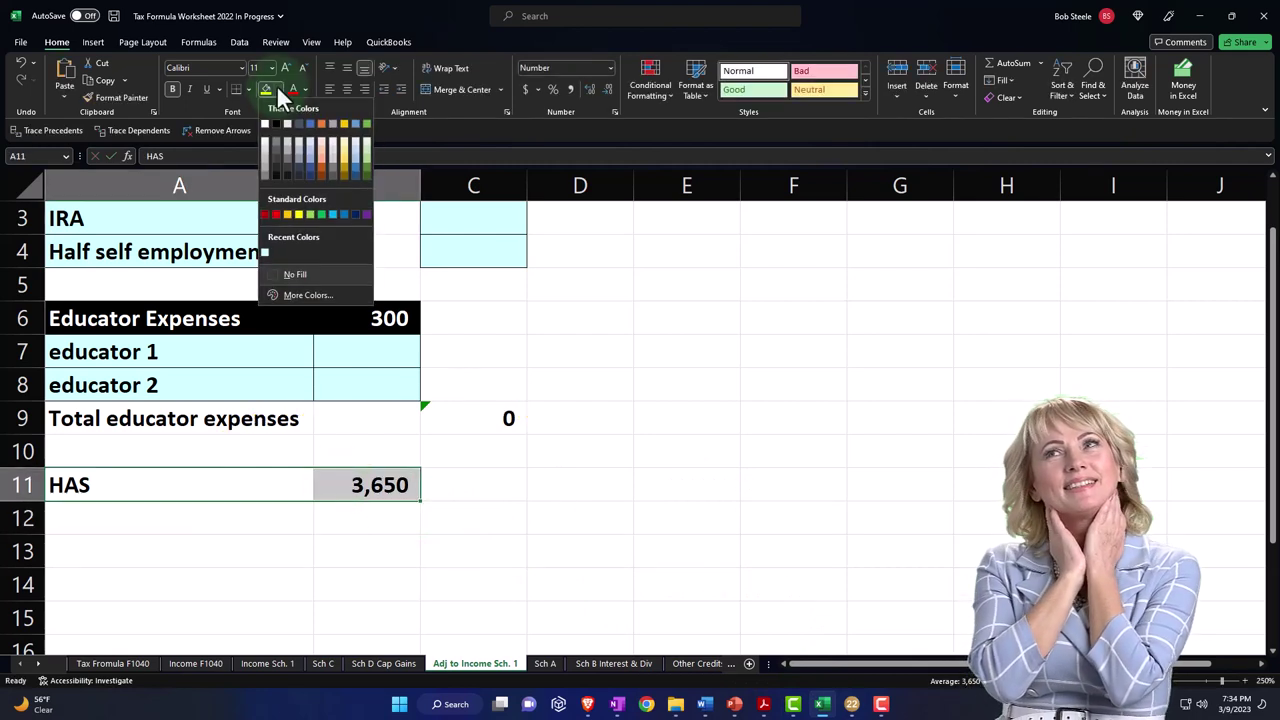
left_click(295, 274)
left_click(380, 477)
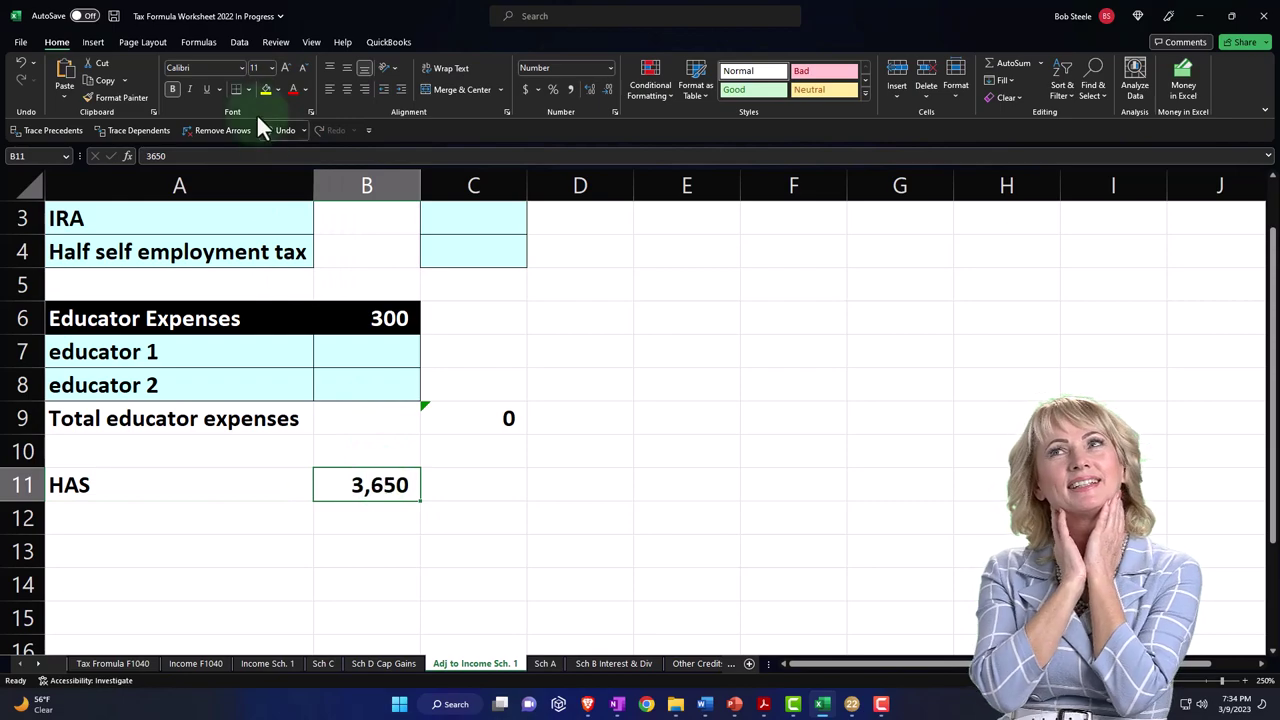
left_click(248, 89)
left_click(300, 300)
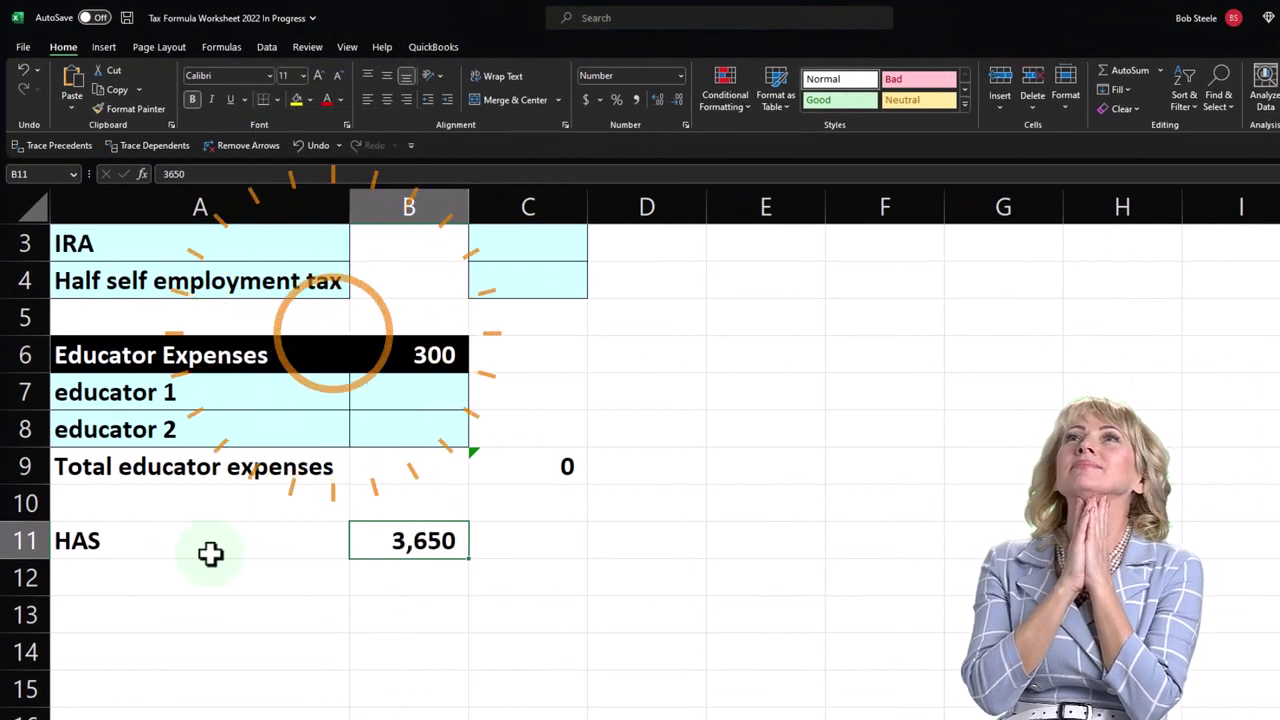
Move the 3,650 amount from B11 to C11 and fill that cell with the recent light blue color
left_click(472, 543)
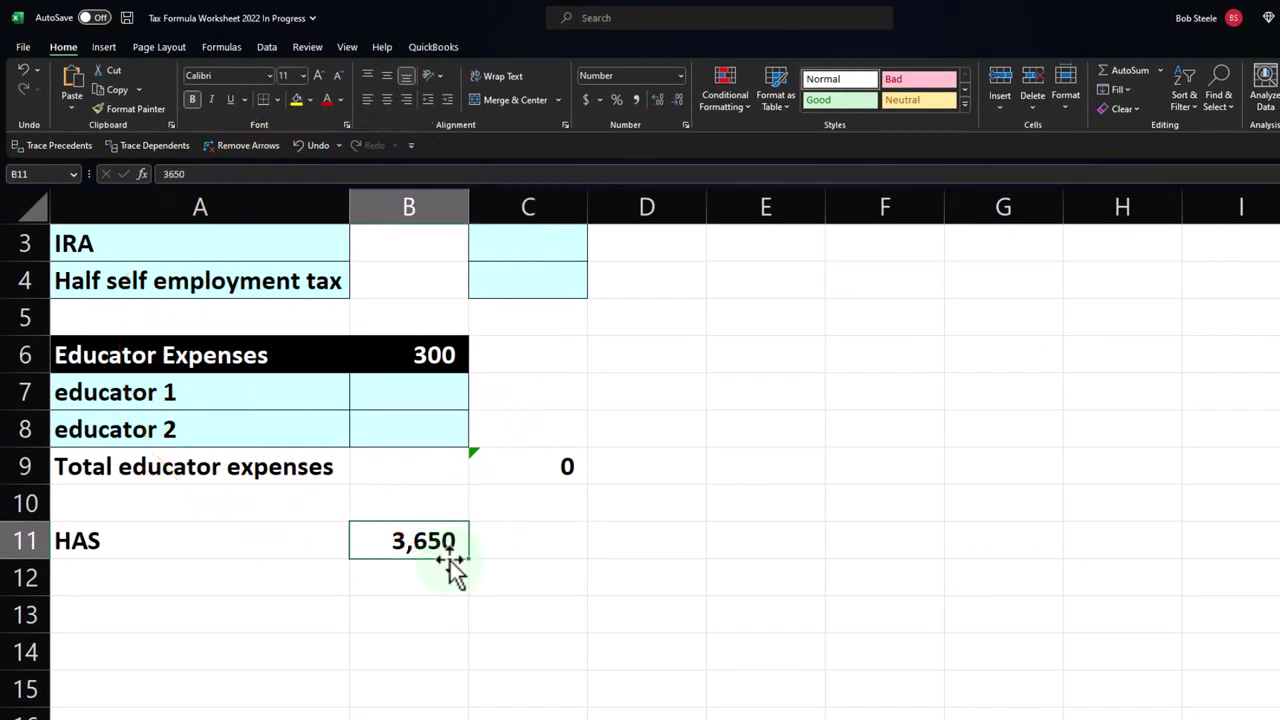
left_click_drag(450, 570, 494, 566)
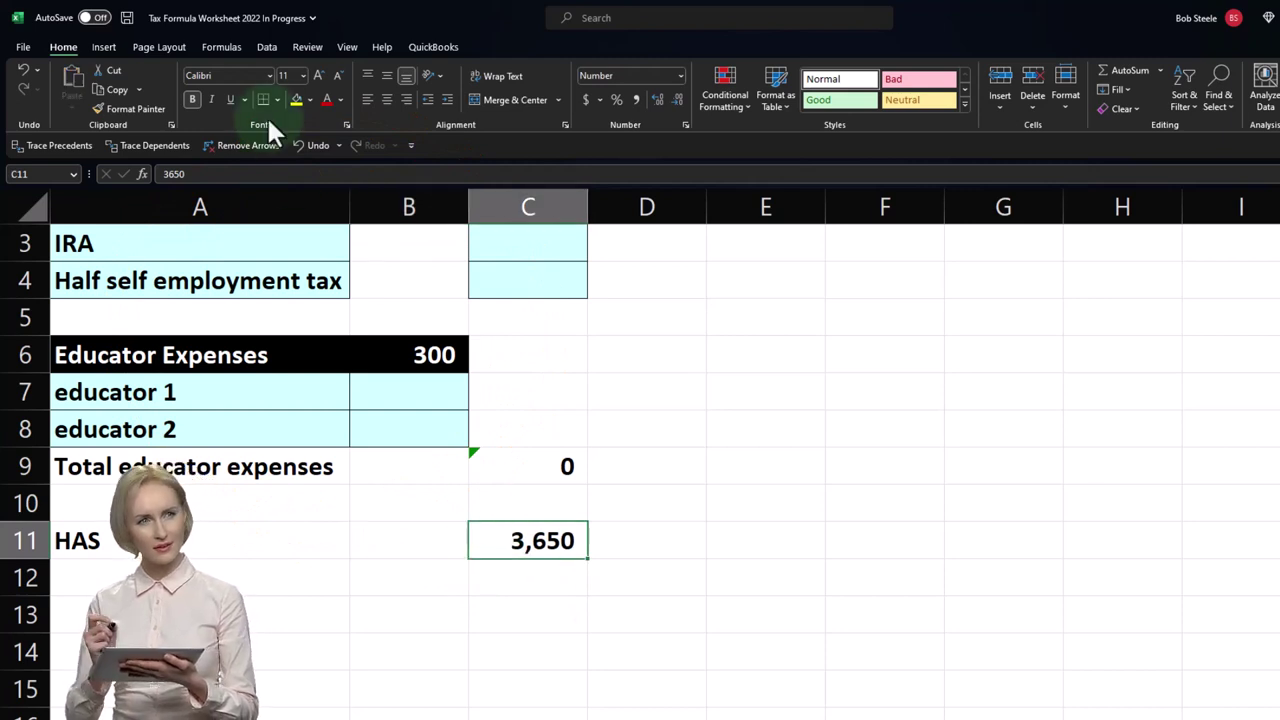
left_click(308, 98)
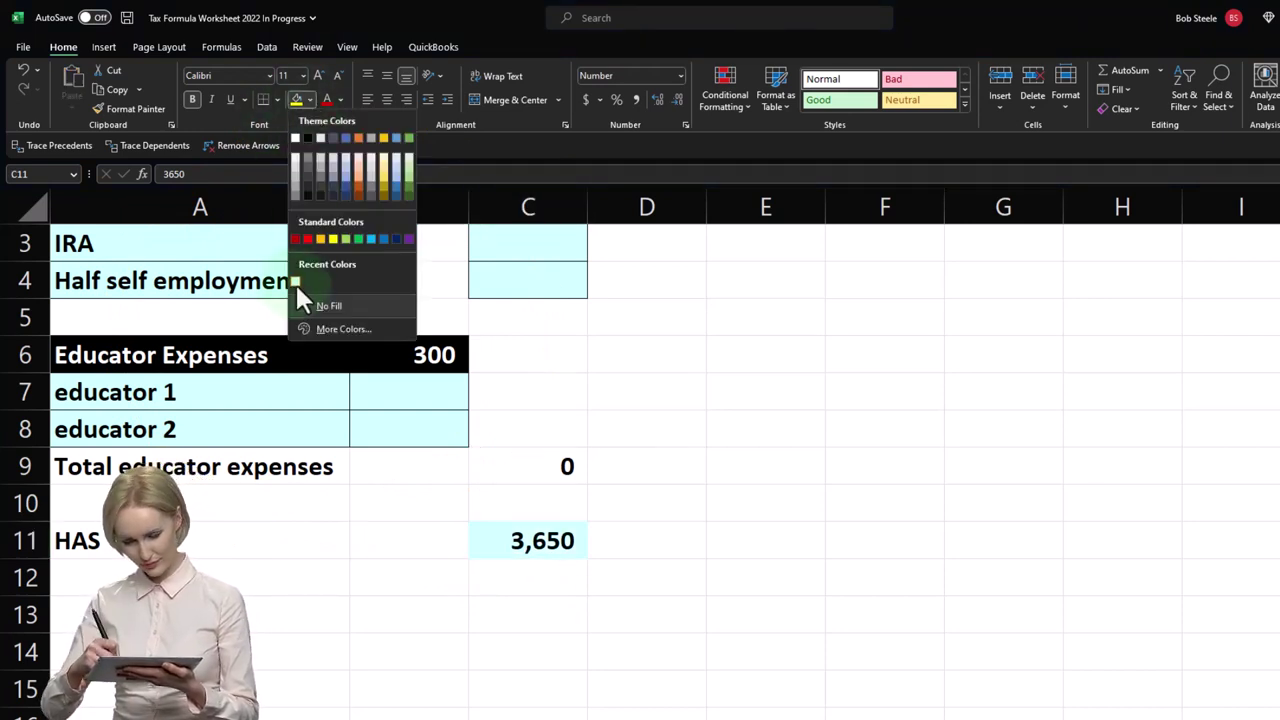
left_click(295, 282)
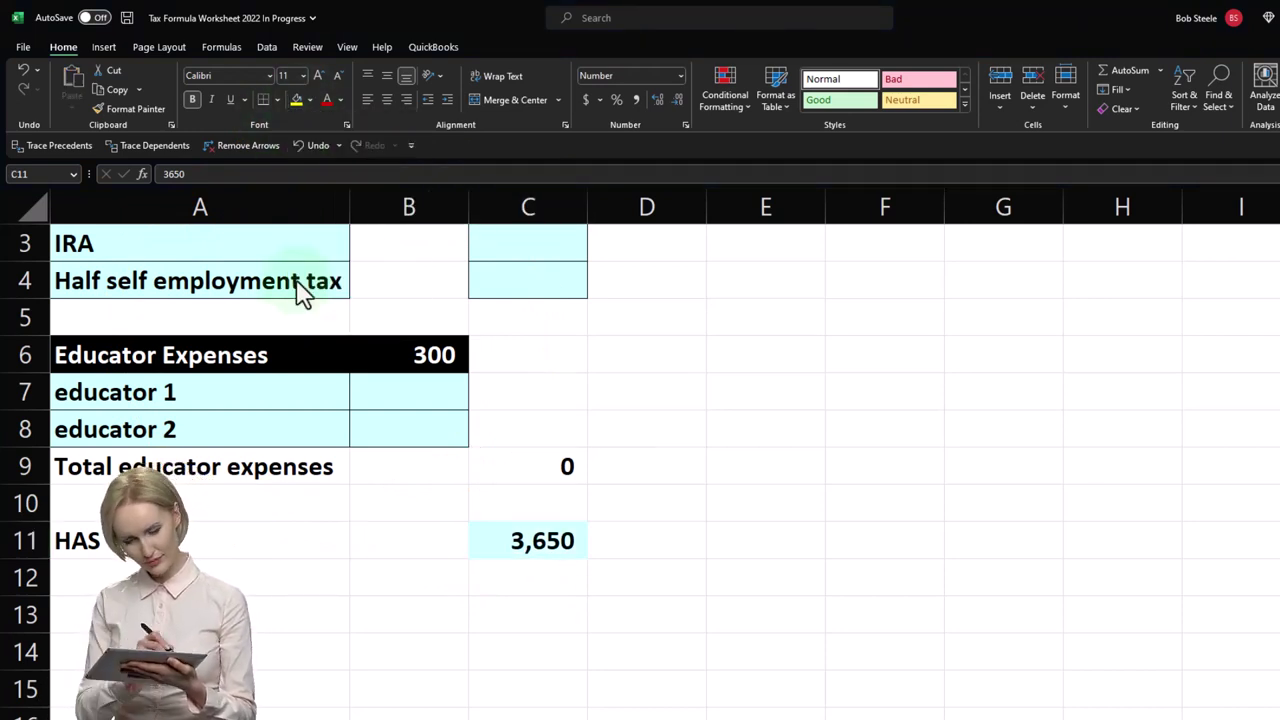
Apply all borders to the amount in C11 and to the label cells A11:B11
left_click(277, 99)
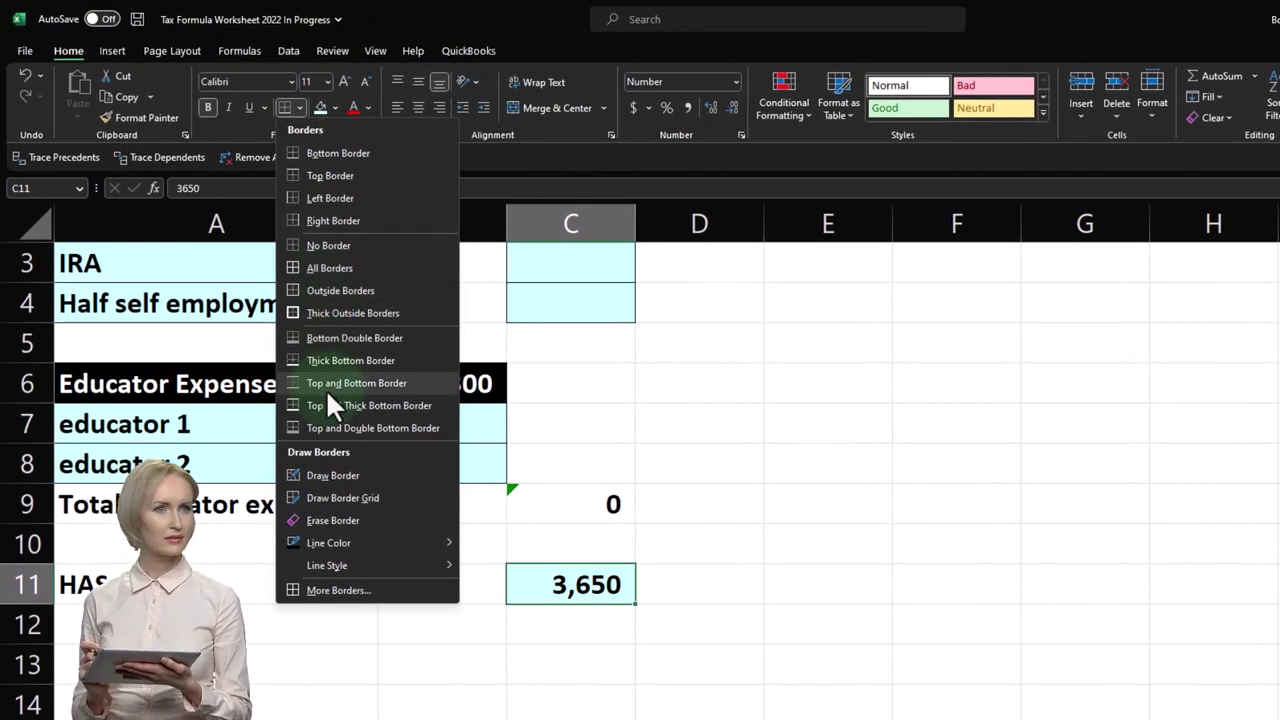
left_click(326, 268)
left_click(281, 583)
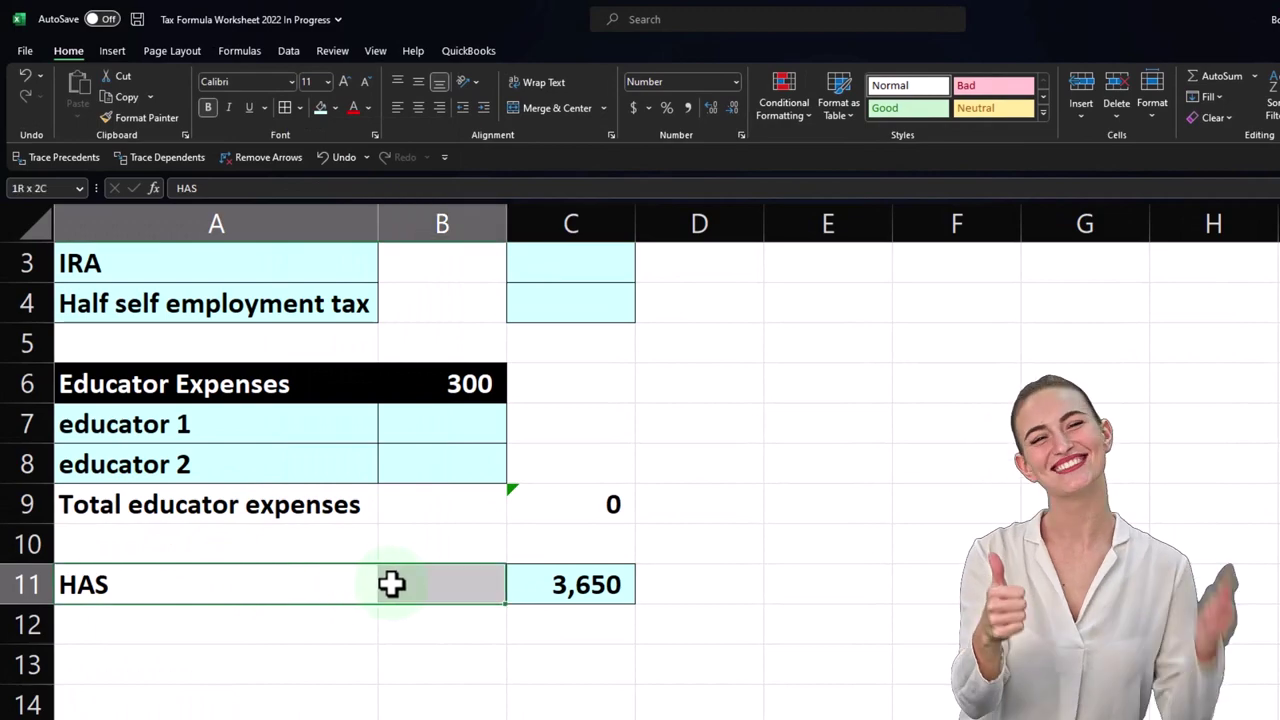
Inspect the SUM formula behind total adjustments to income in C19
scroll(381, 628, "down", 2)
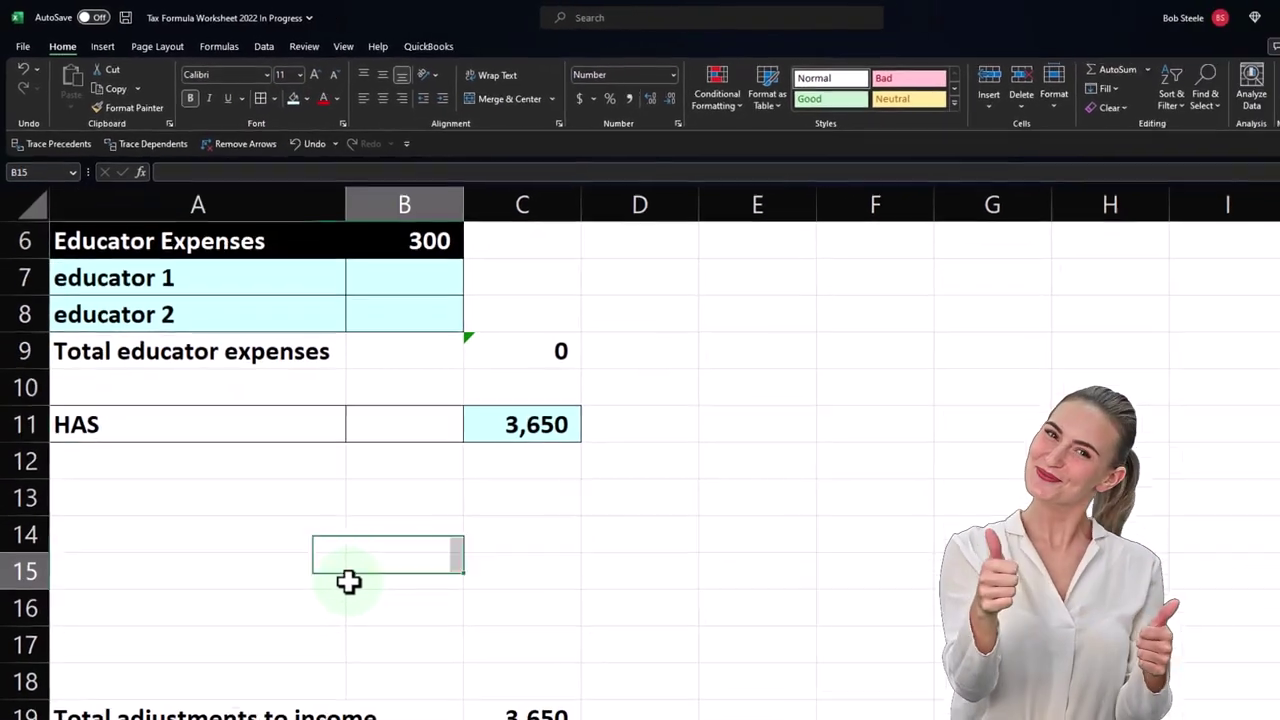
left_click(467, 552)
key("alt+equal")
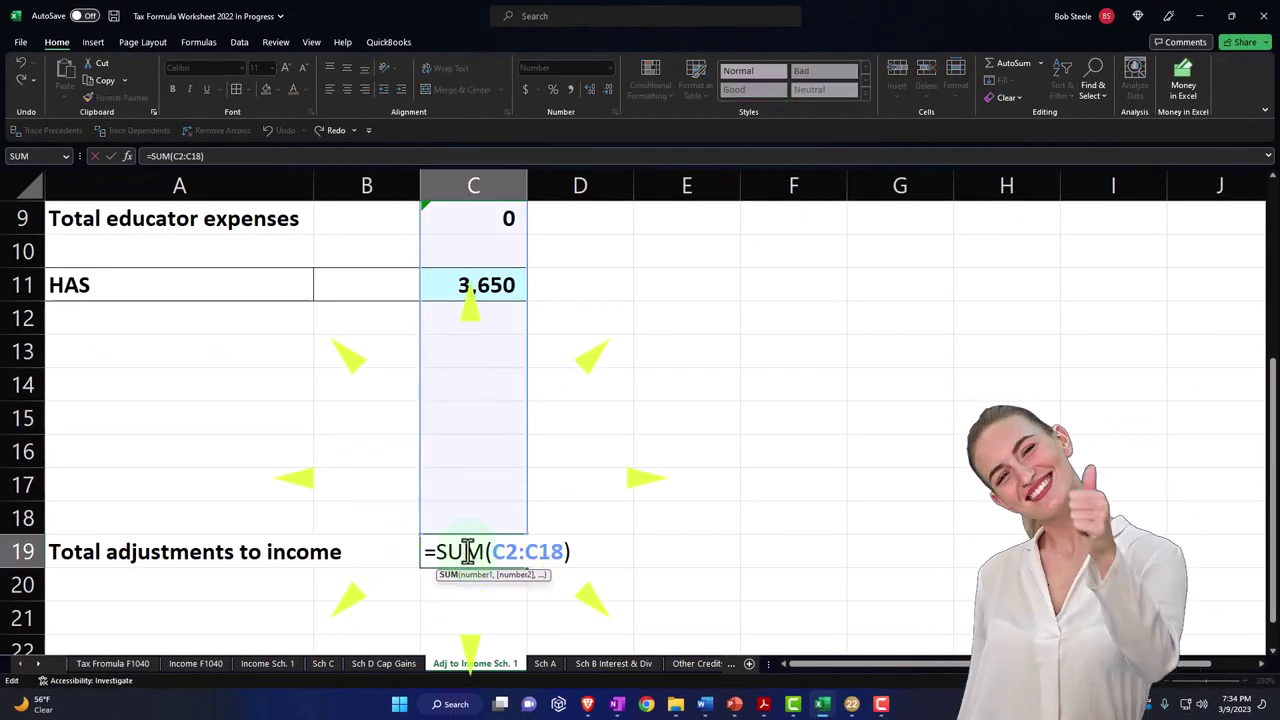
key("Return")
Review adjusted gross income on the Tax Formula F1040 sheet and compare it with the wages on Form 1040 in Lacerte
left_click(113, 663)
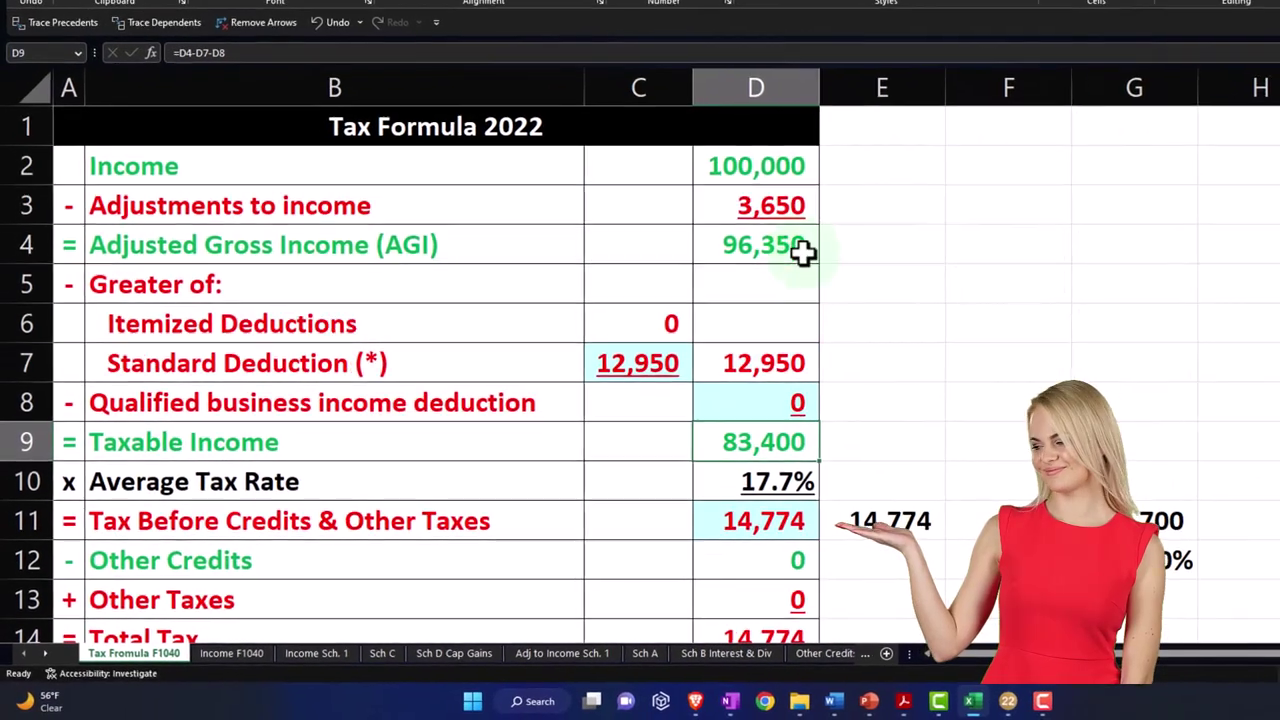
left_click(695, 265)
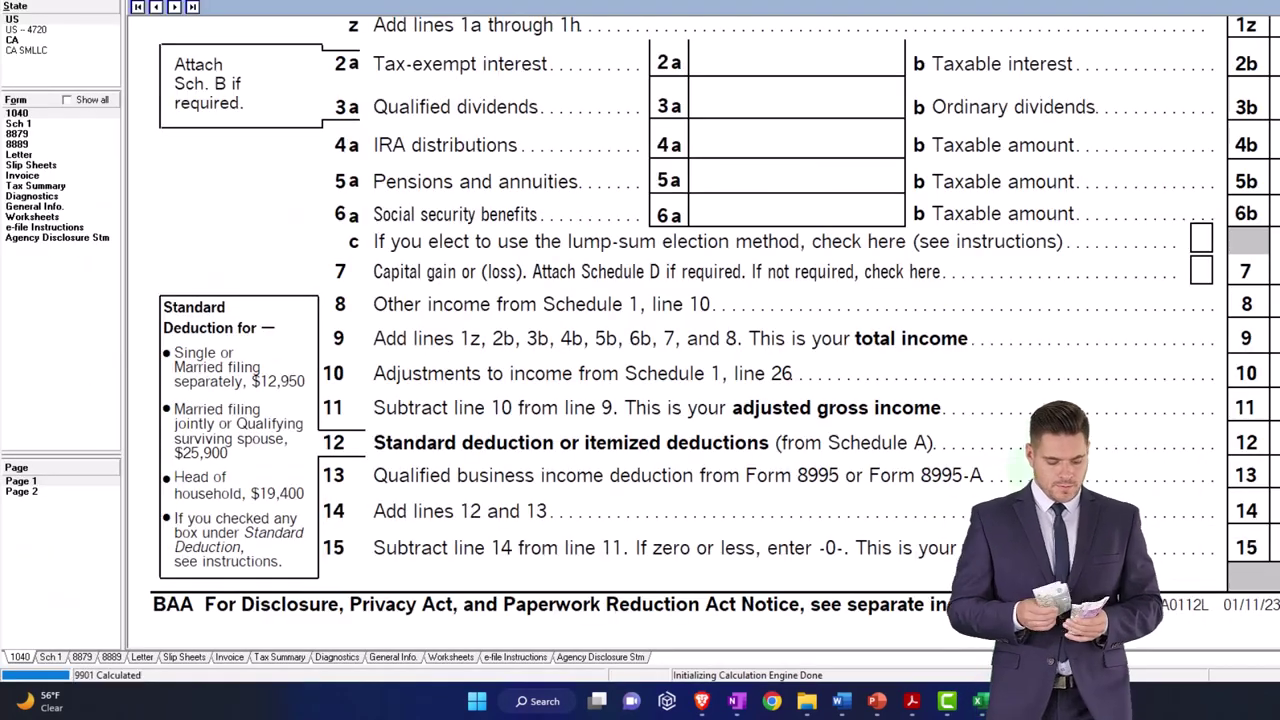
scroll(640, 360, "up", 8)
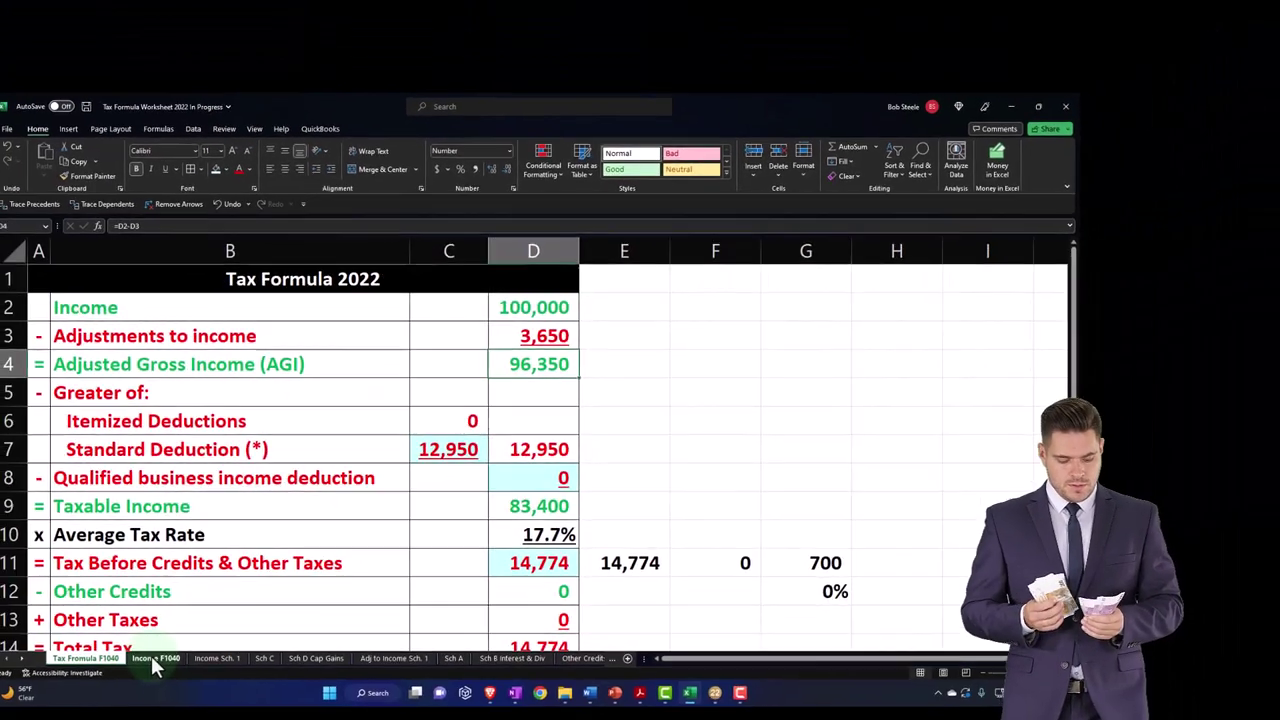
On the Income F1040 sheet, set the W-2 Employer 1 income in B2 to 30,000
left_click(155, 653)
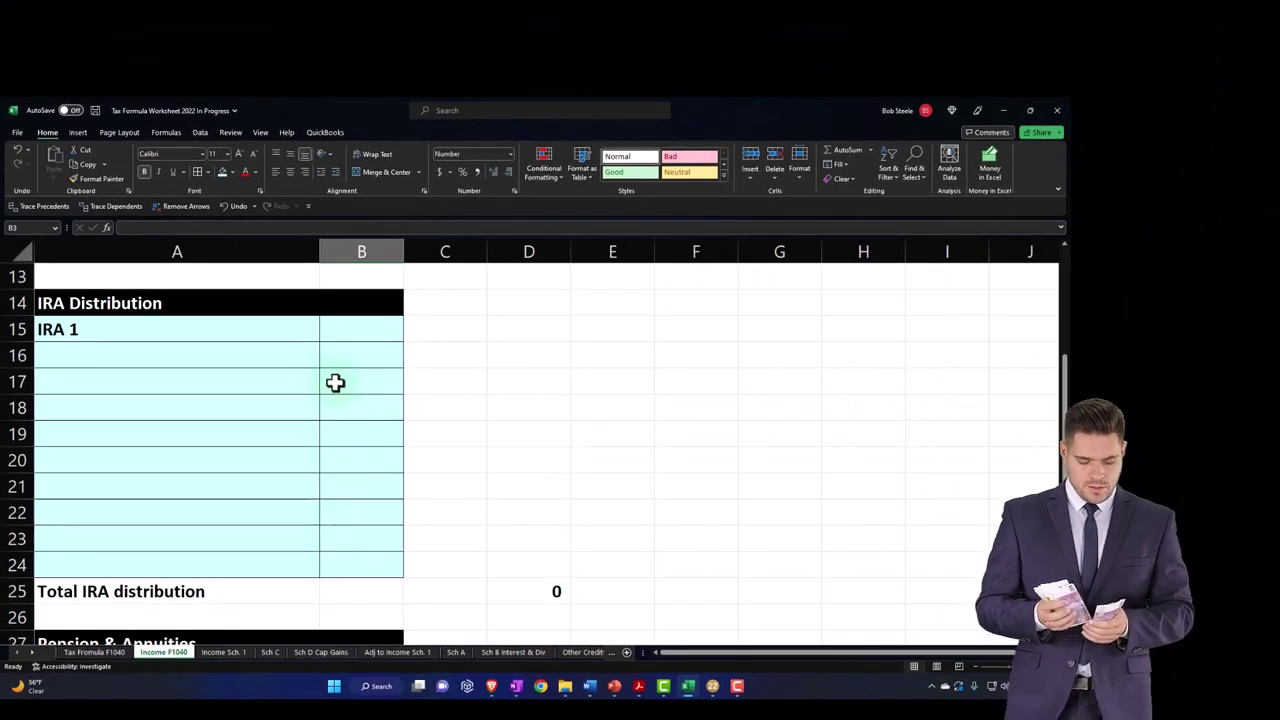
scroll(358, 390, "up", 4)
left_click(366, 312)
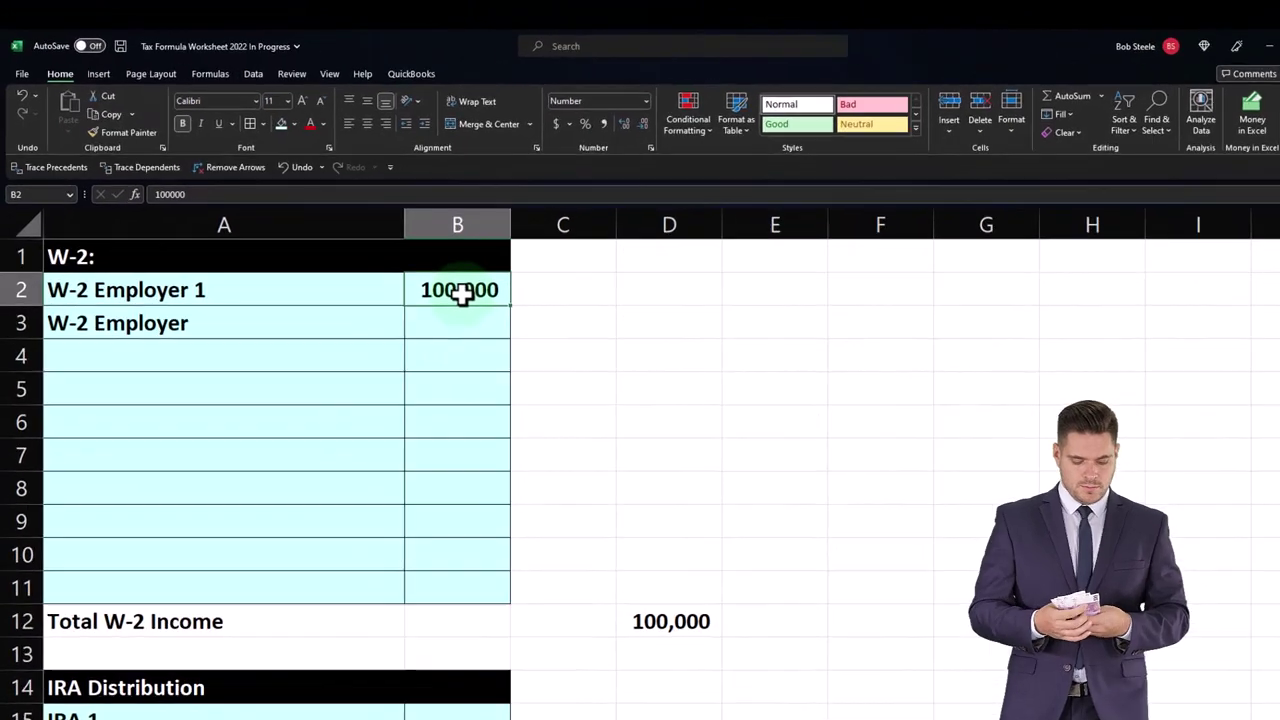
type("30000")
key("Return")
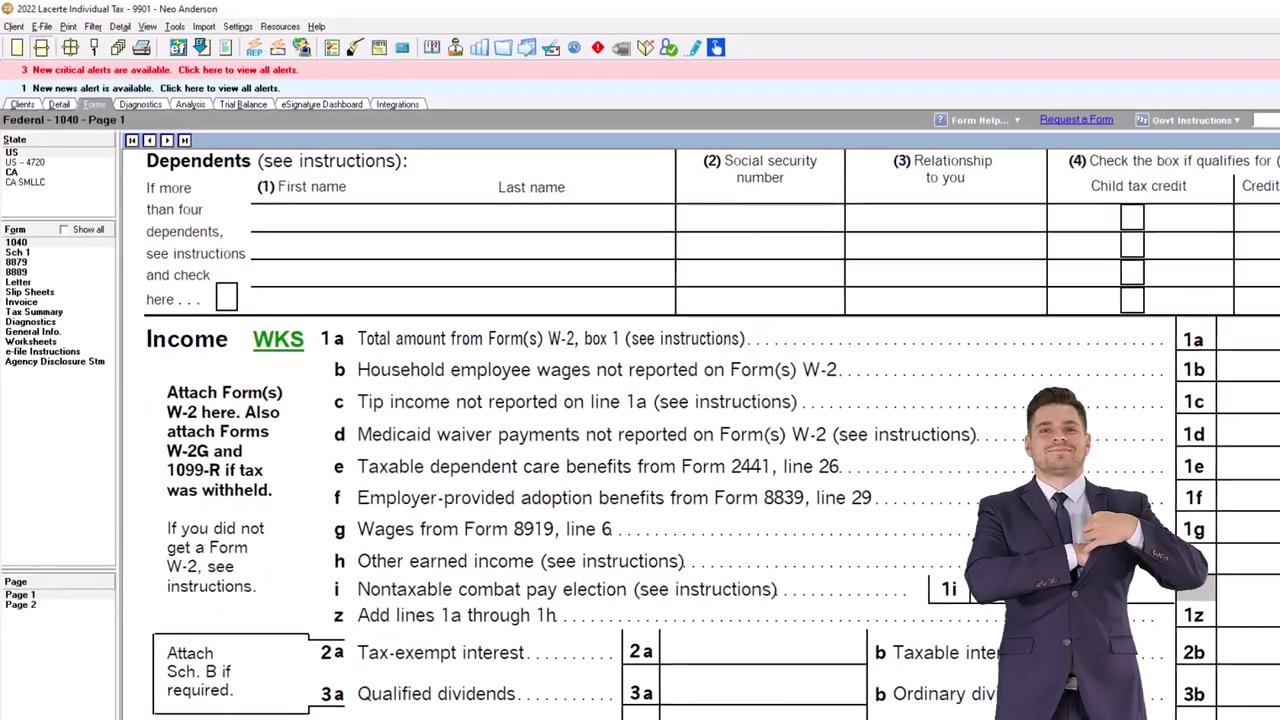
Compare total income through taxable income on Lacerte's Form 1040 page 1 with the Excel Tax Formula F1040 sheet
scroll(640, 400, "down", 5)
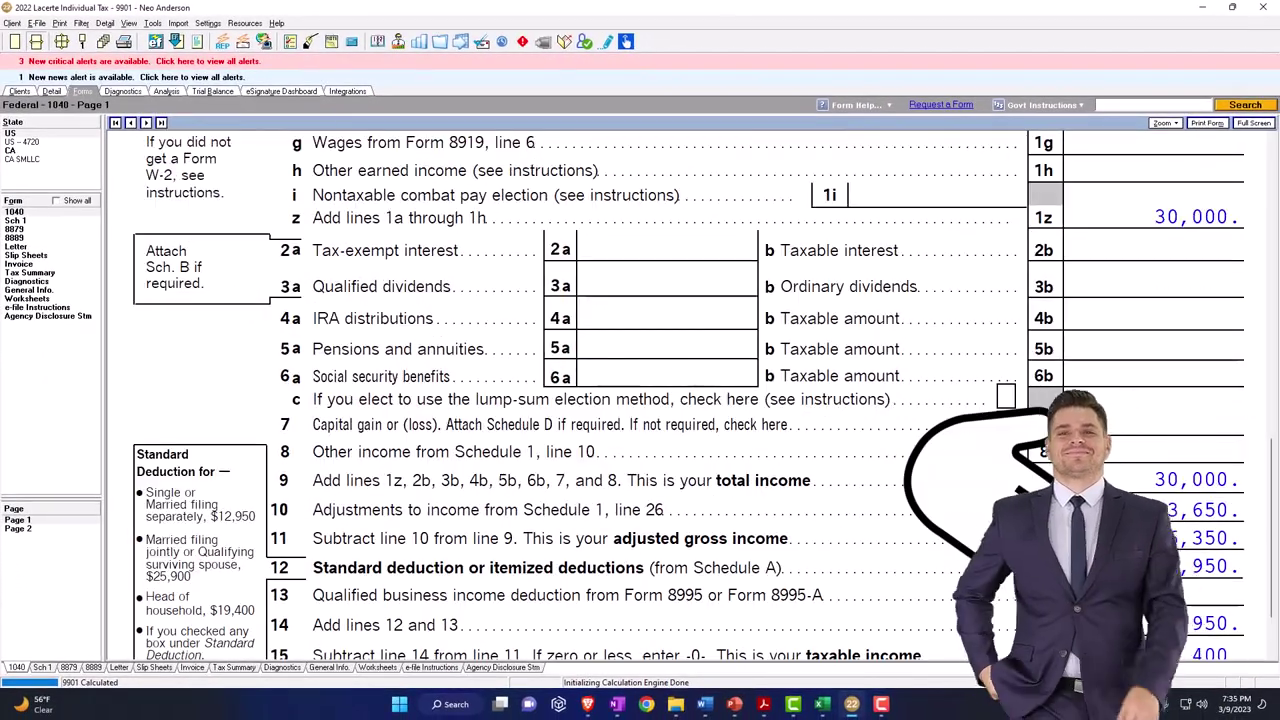
scroll(640, 400, "down", 1)
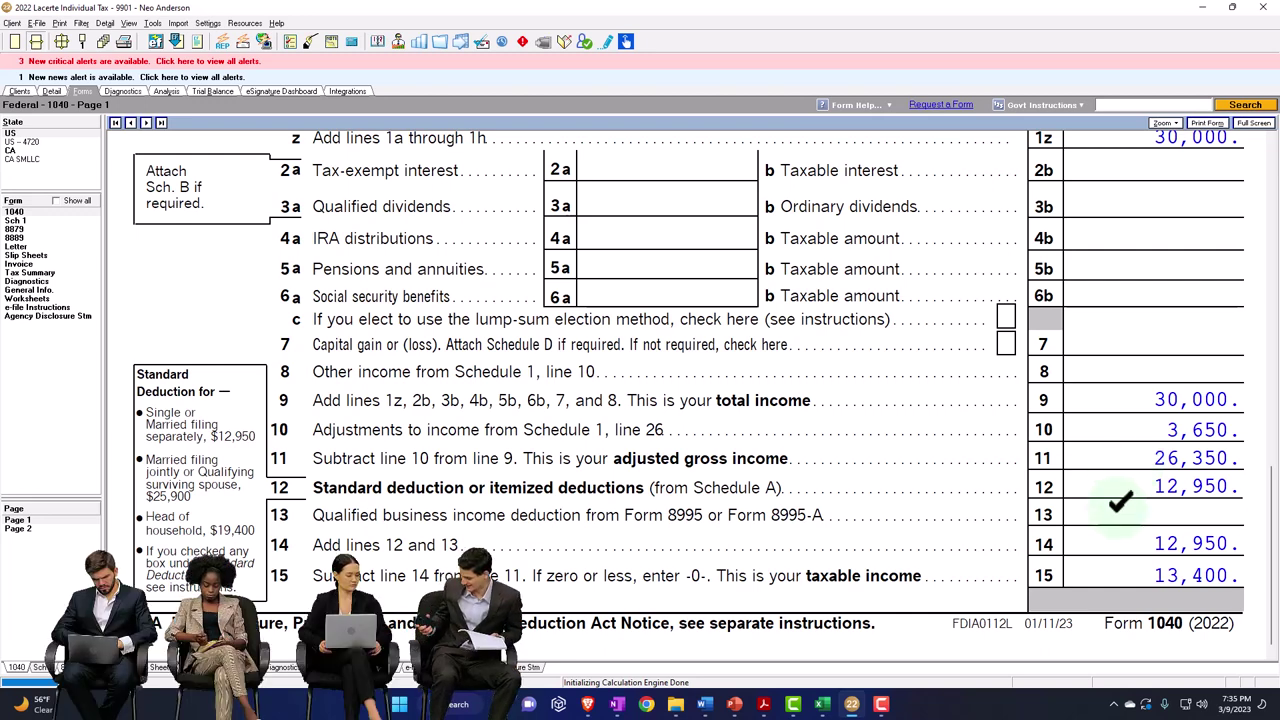
left_click(822, 705)
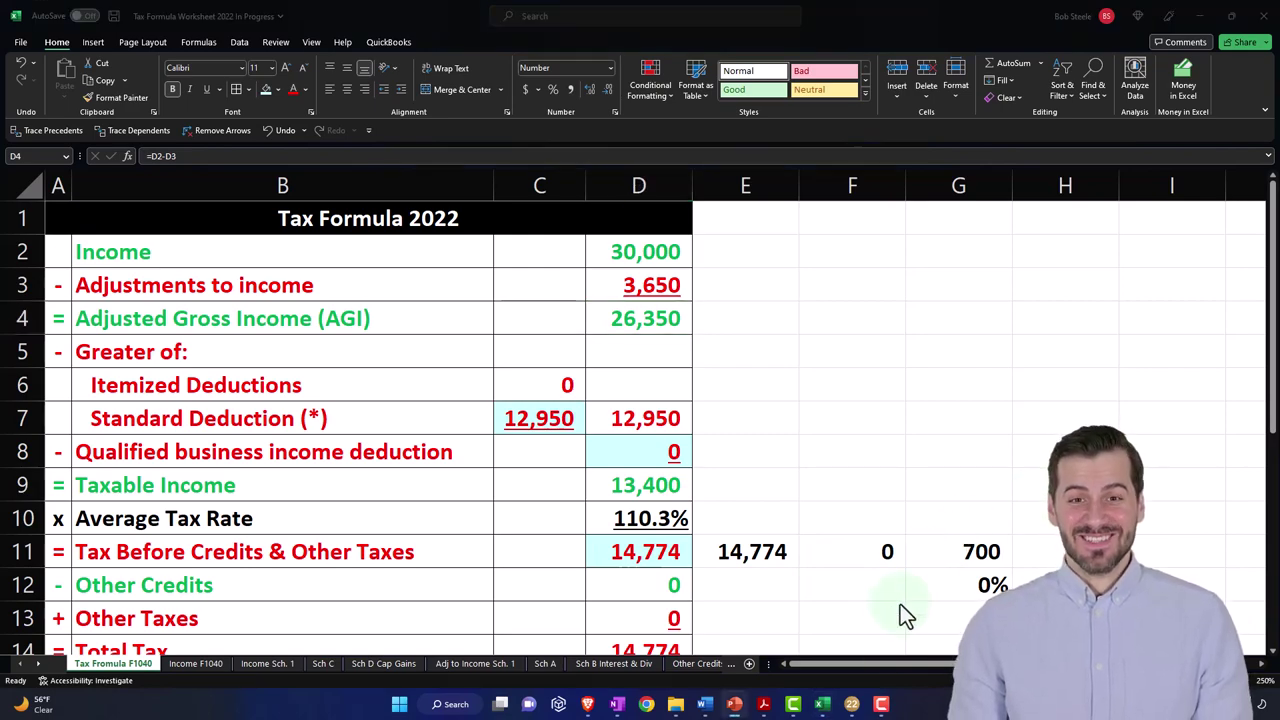
Switch to Lacerte and examine the W-2 wages, adjustments and taxable income lines on Form 1040 page 1
left_click(851, 703)
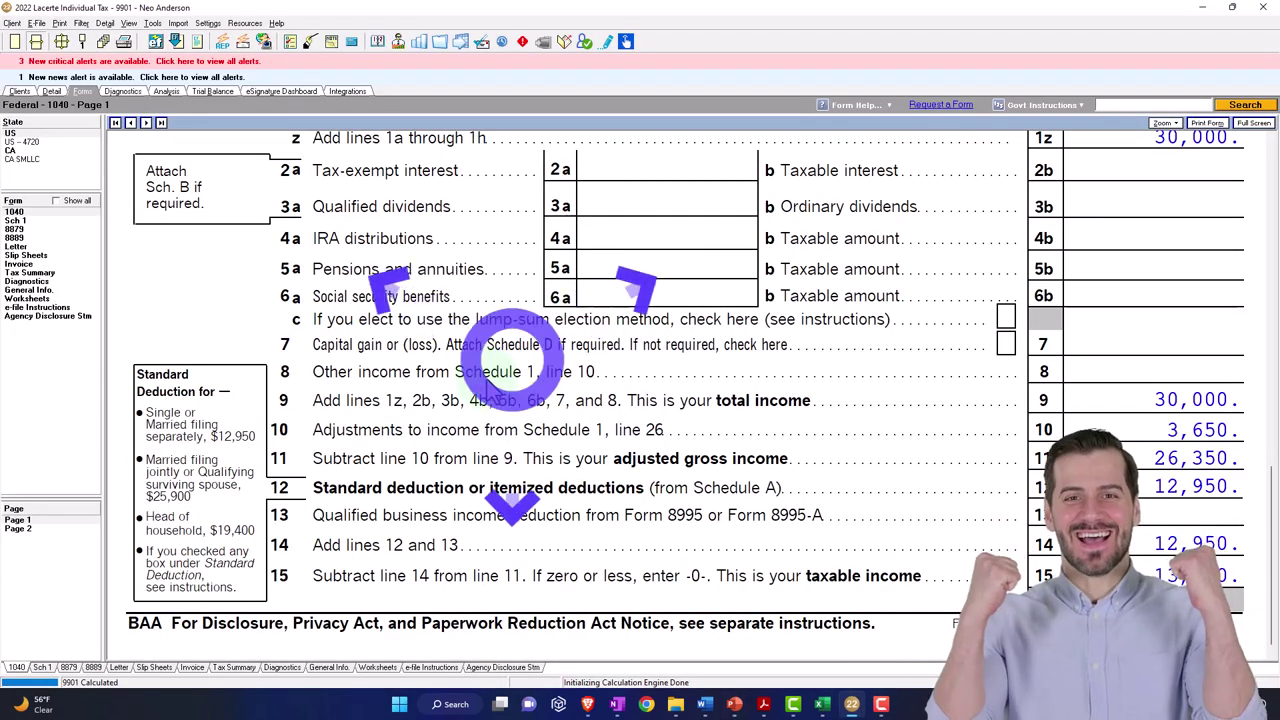
scroll(720, 449, "up", 5)
scroll(1077, 420, "down", 1)
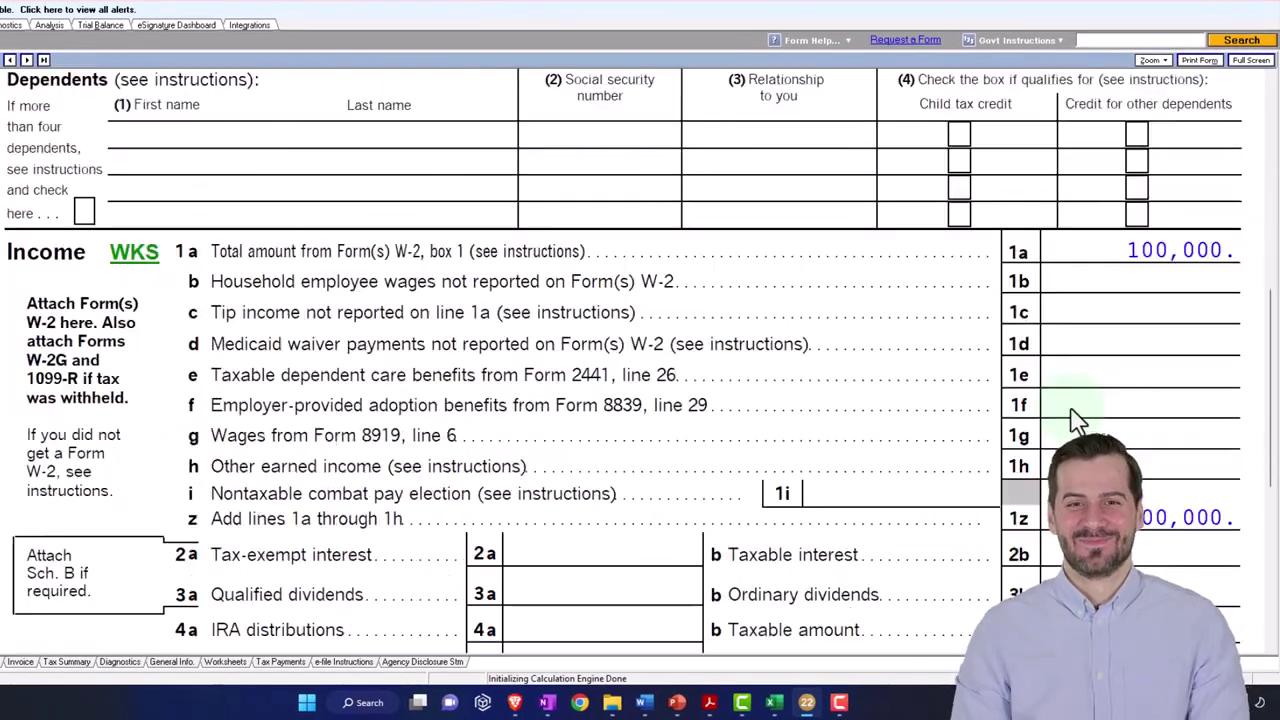
scroll(1077, 420, "down", 5)
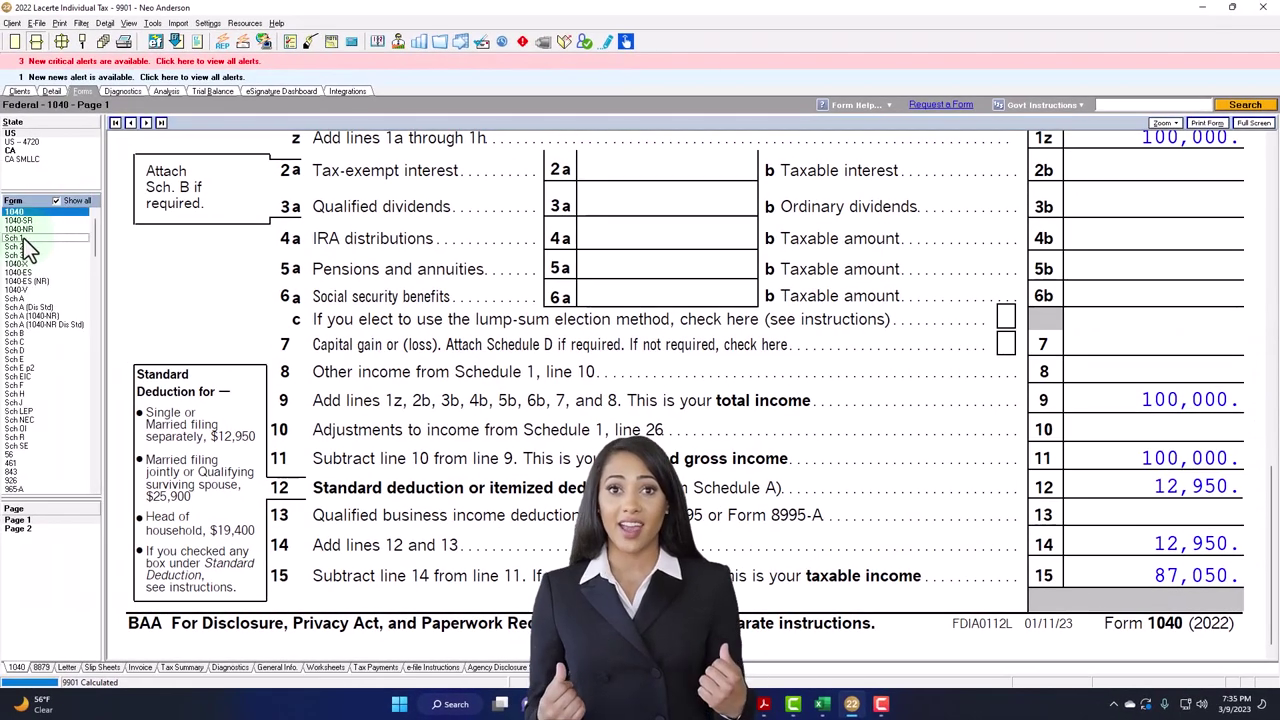
Open page 2 of Schedule 1 to view the adjustments to income, and locate Form 3903 in the full form list
left_click(35, 239)
left_click(43, 533)
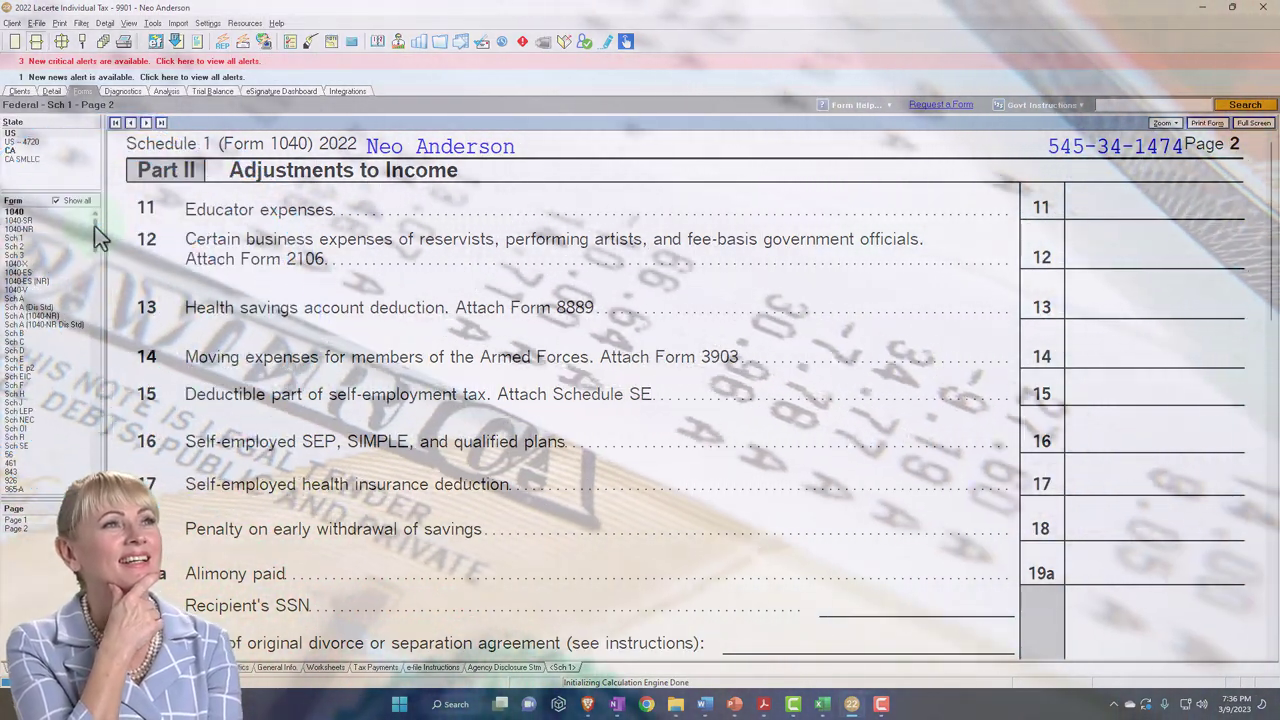
left_click_drag(97, 237, 95, 278)
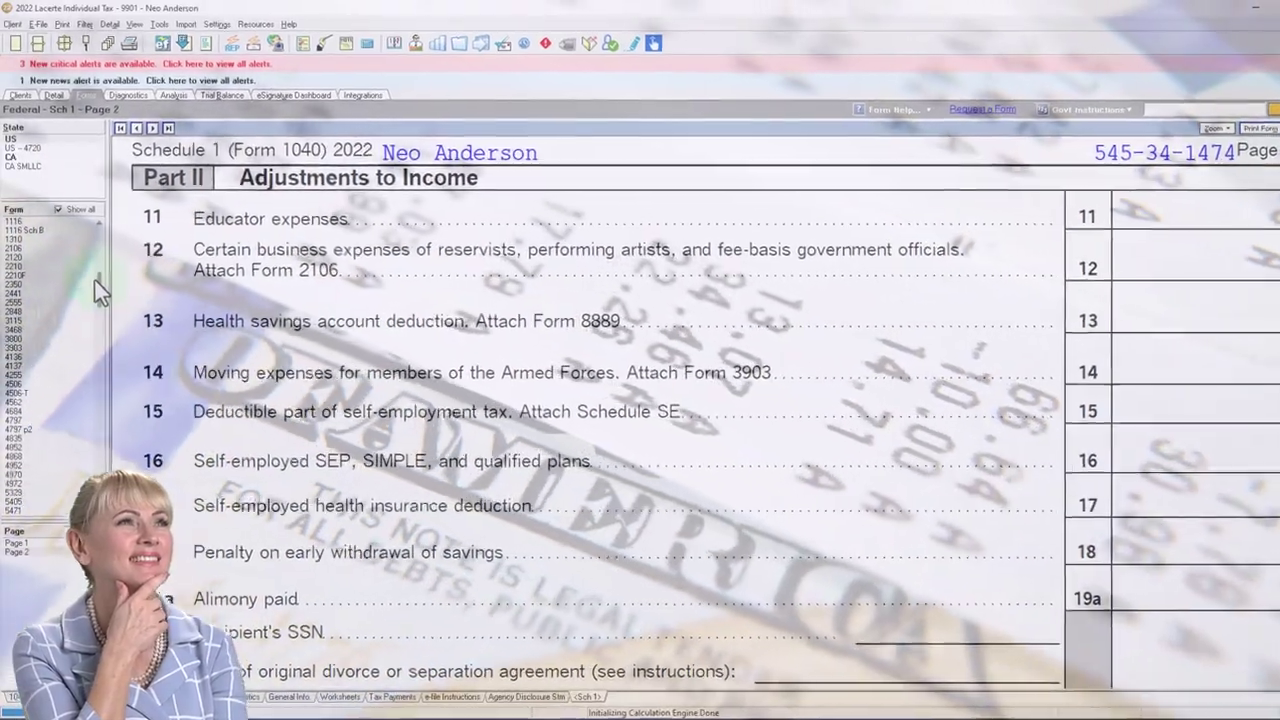
left_click(106, 318)
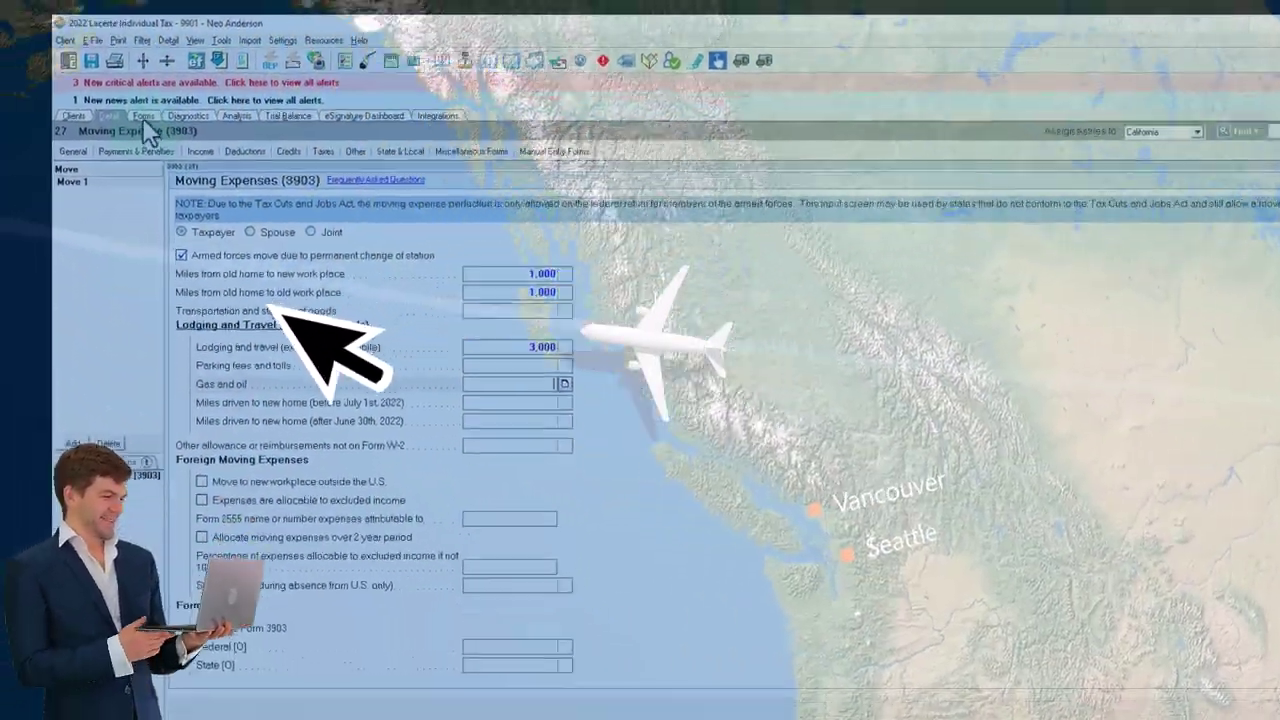
Return from the moving expenses input to Form 3903 and read its armed forces requirement and lines 1 to 5
left_click(143, 117)
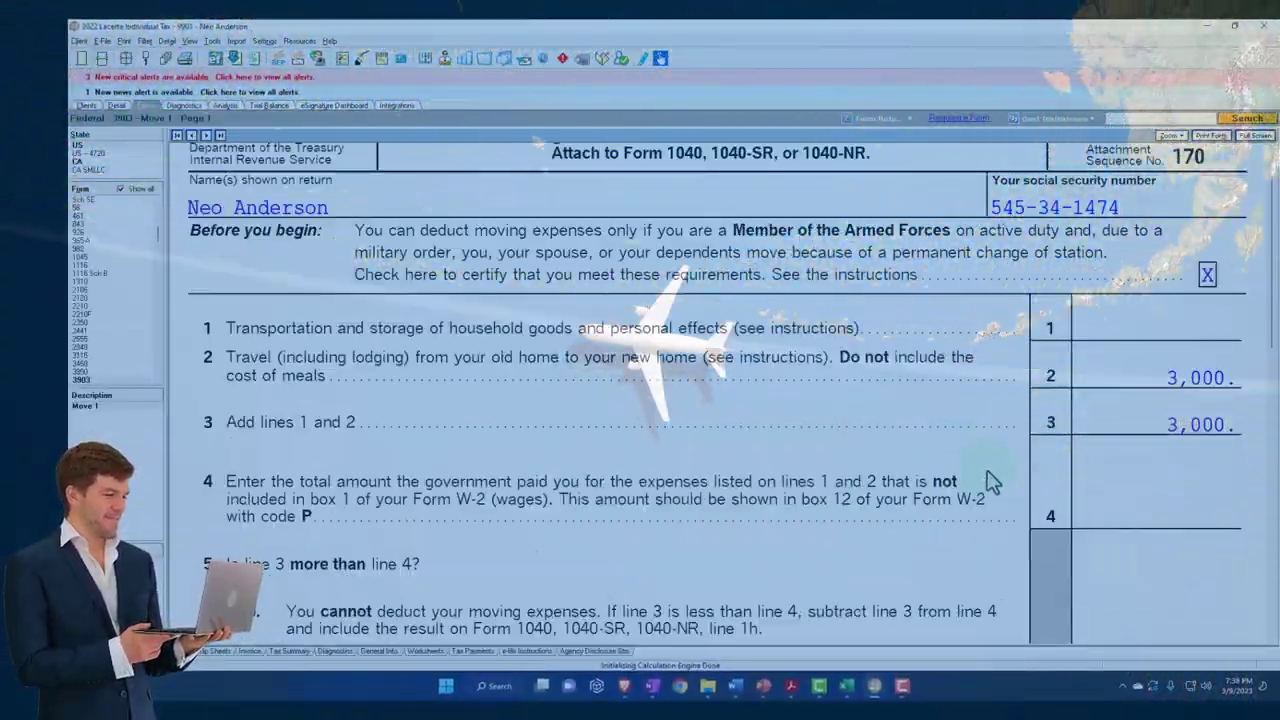
scroll(990, 480, "up", 2)
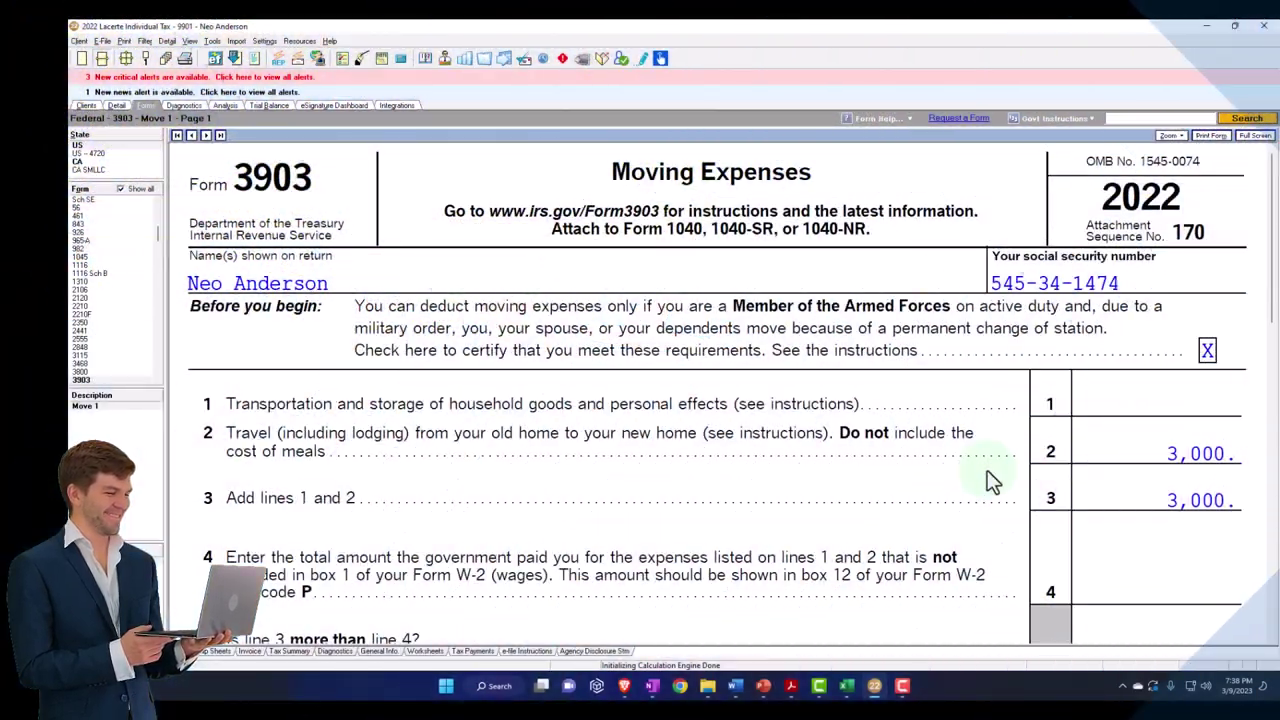
scroll(988, 479, "down", 2)
scroll(988, 479, "down", 4)
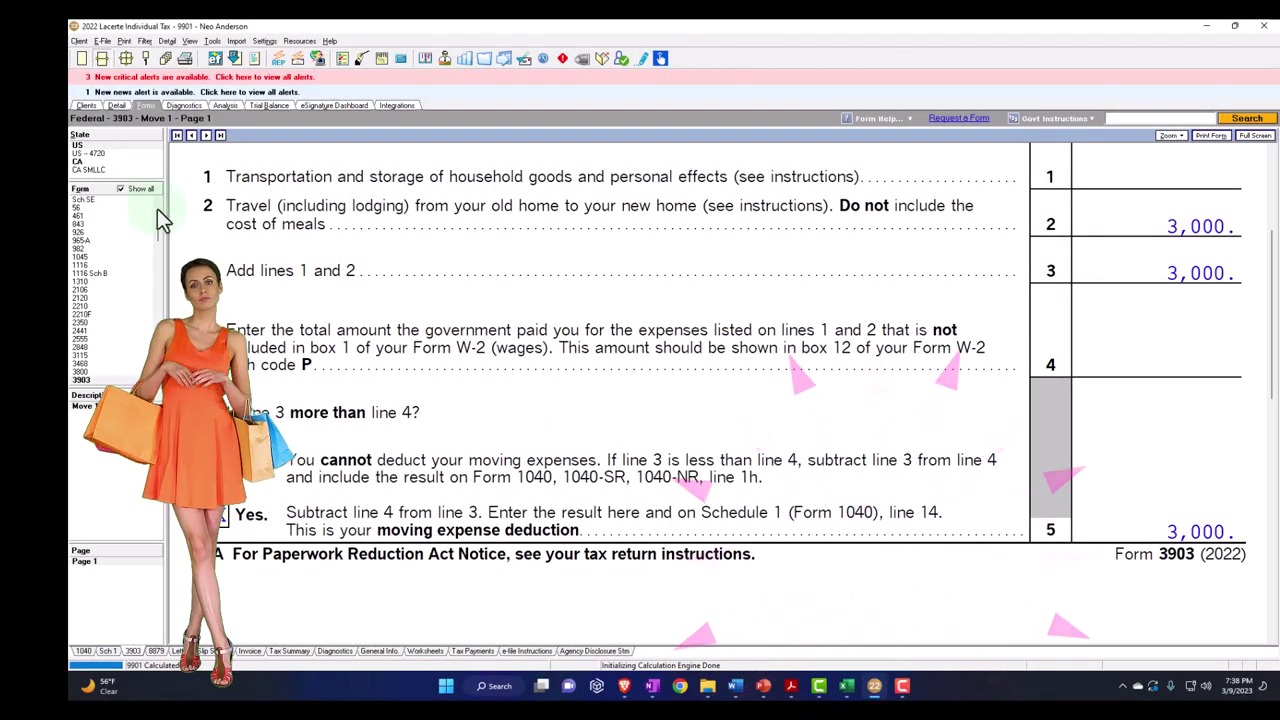
Limit the form list to the forms in use and check Schedule 1 page 2 for moving expenses and total adjustments
left_click(121, 189)
left_click(90, 222)
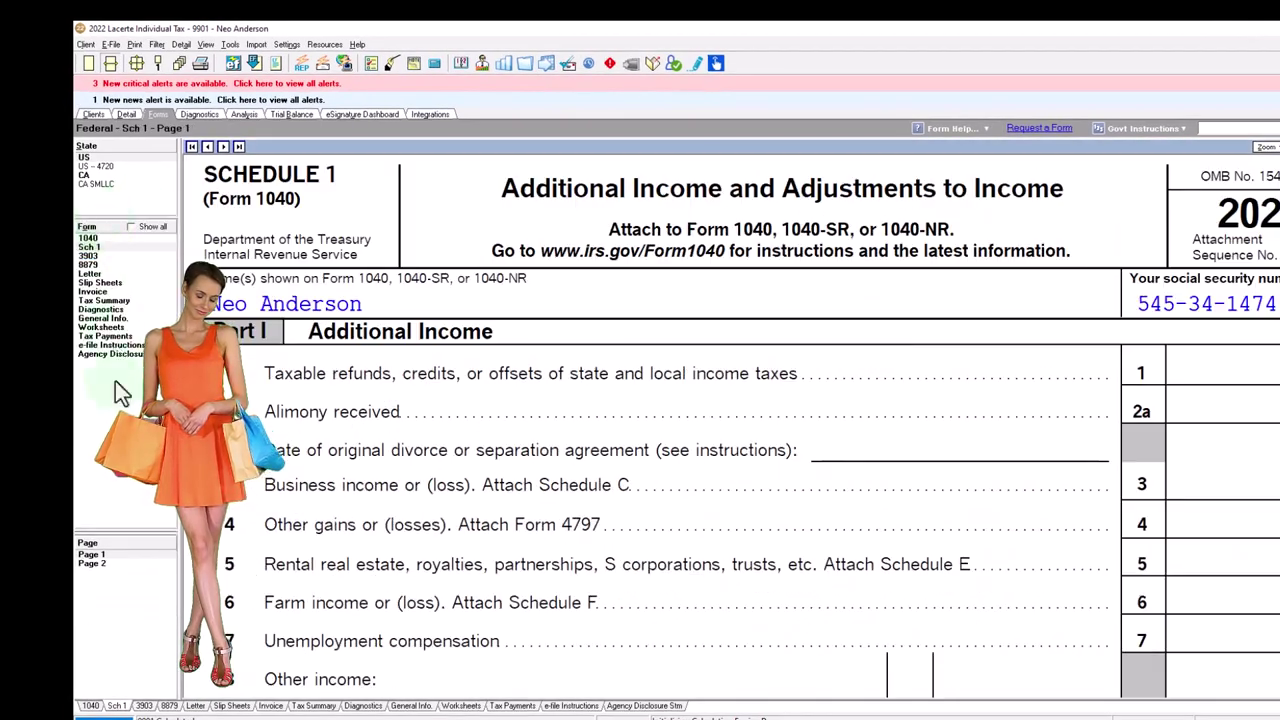
left_click(92, 563)
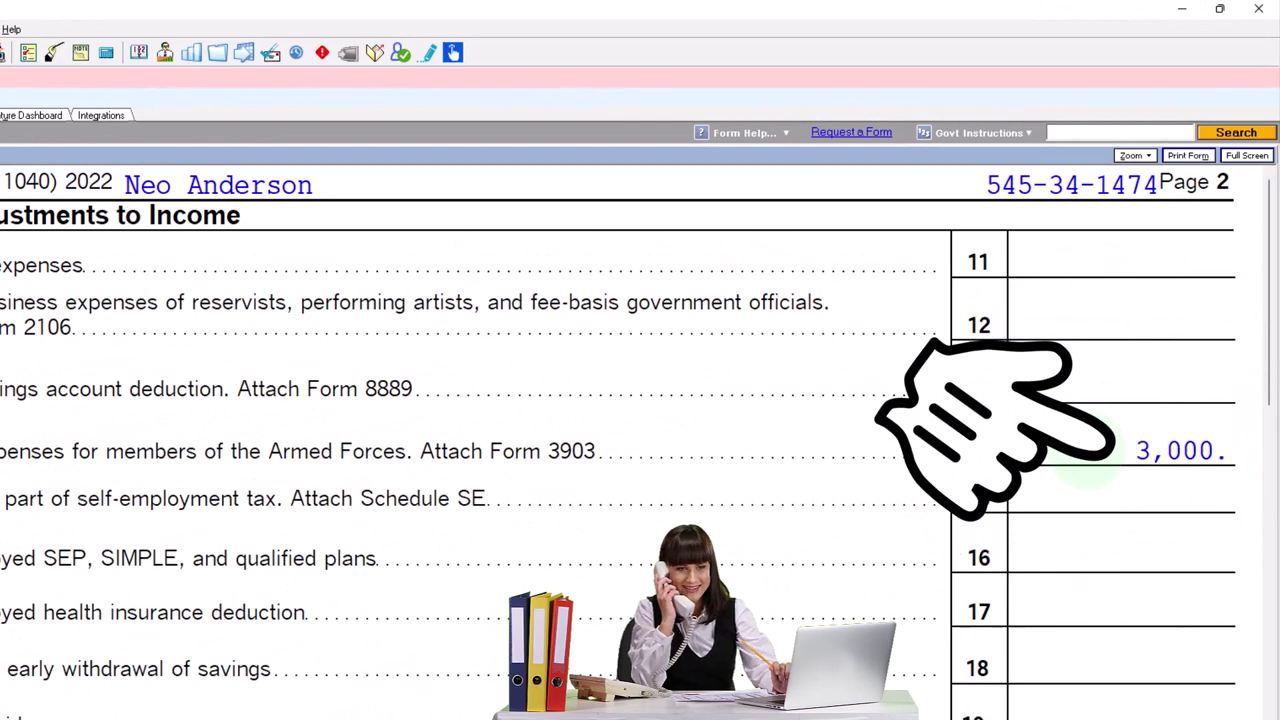
scroll(1076, 508, "down", 12)
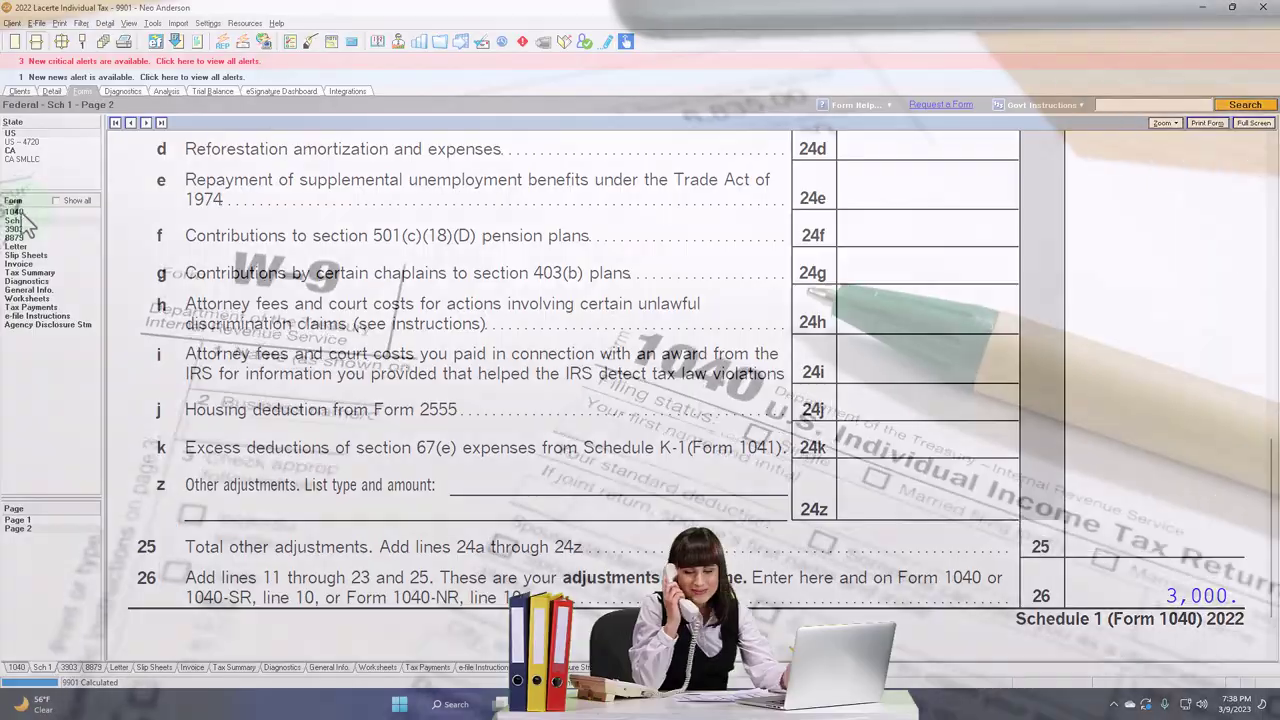
Open Form 1040 page 1 and trace the Schedule 1 adjustment through adjusted gross income to taxable income
left_click(14, 211)
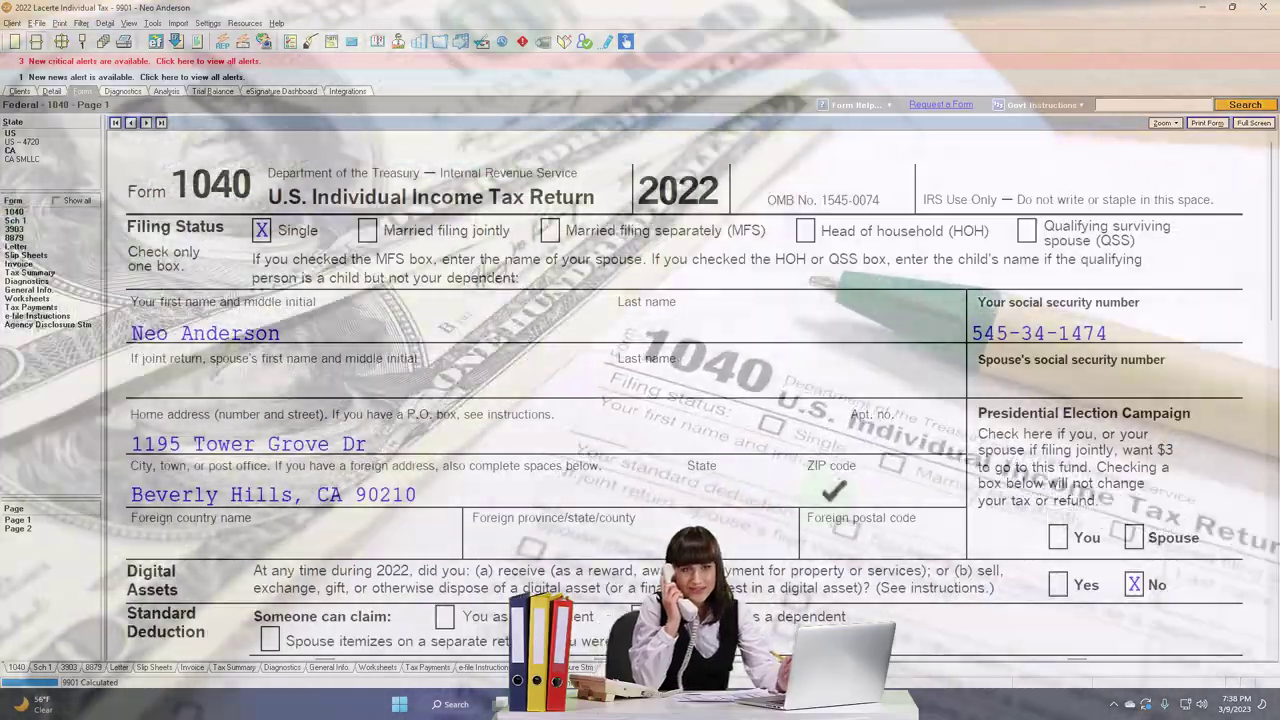
scroll(640, 400, "down", 10)
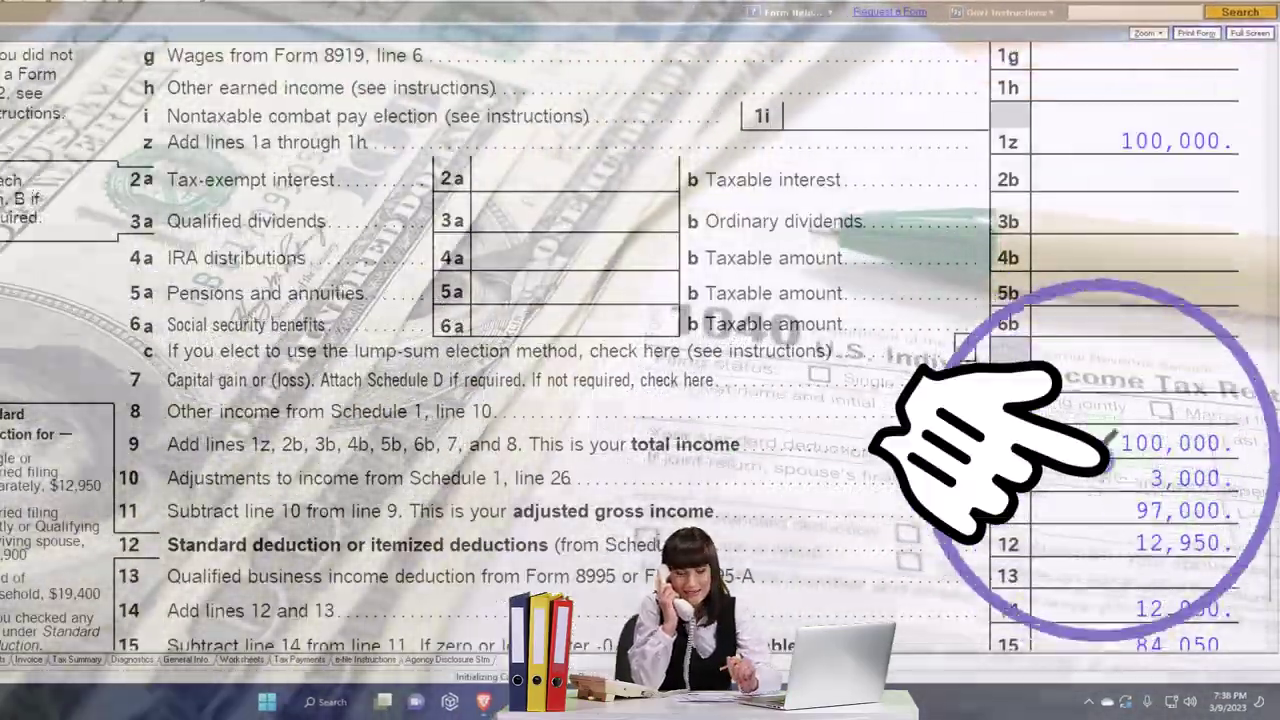
scroll(640, 400, "down", 1)
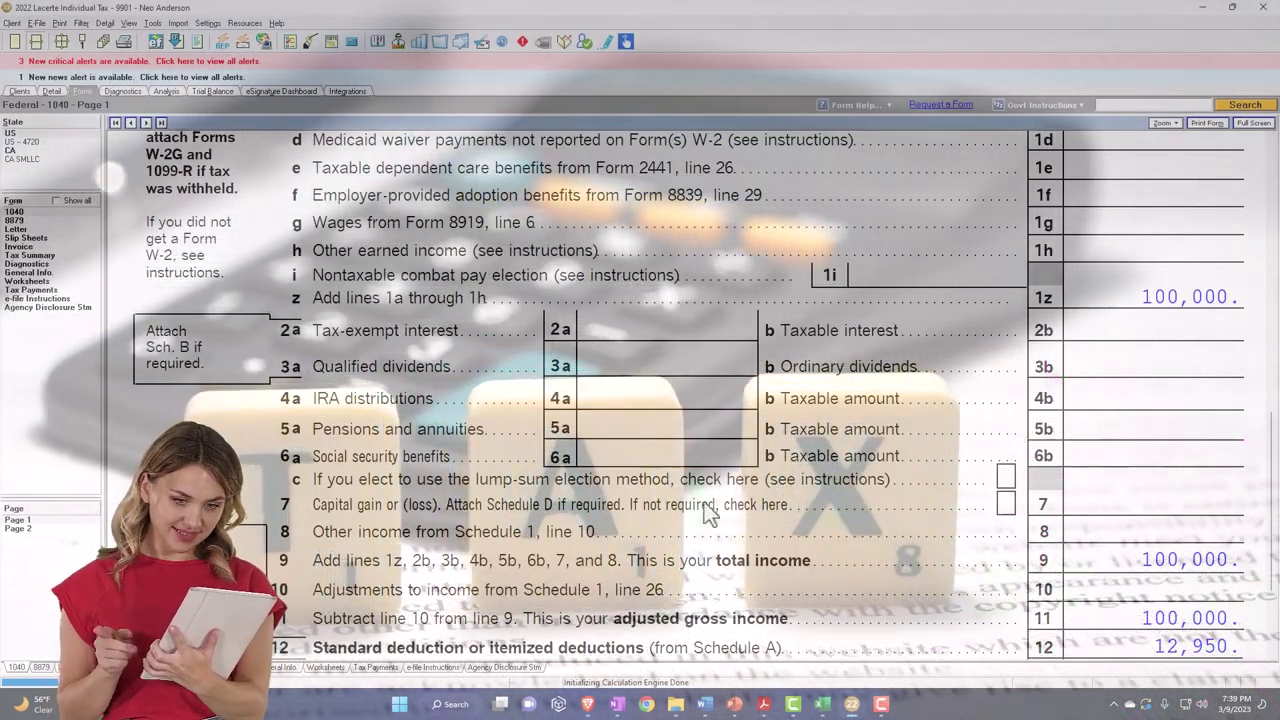
List all available forms and open page 2 of Schedule 1 to view the Part II adjustments to income
left_click(56, 200)
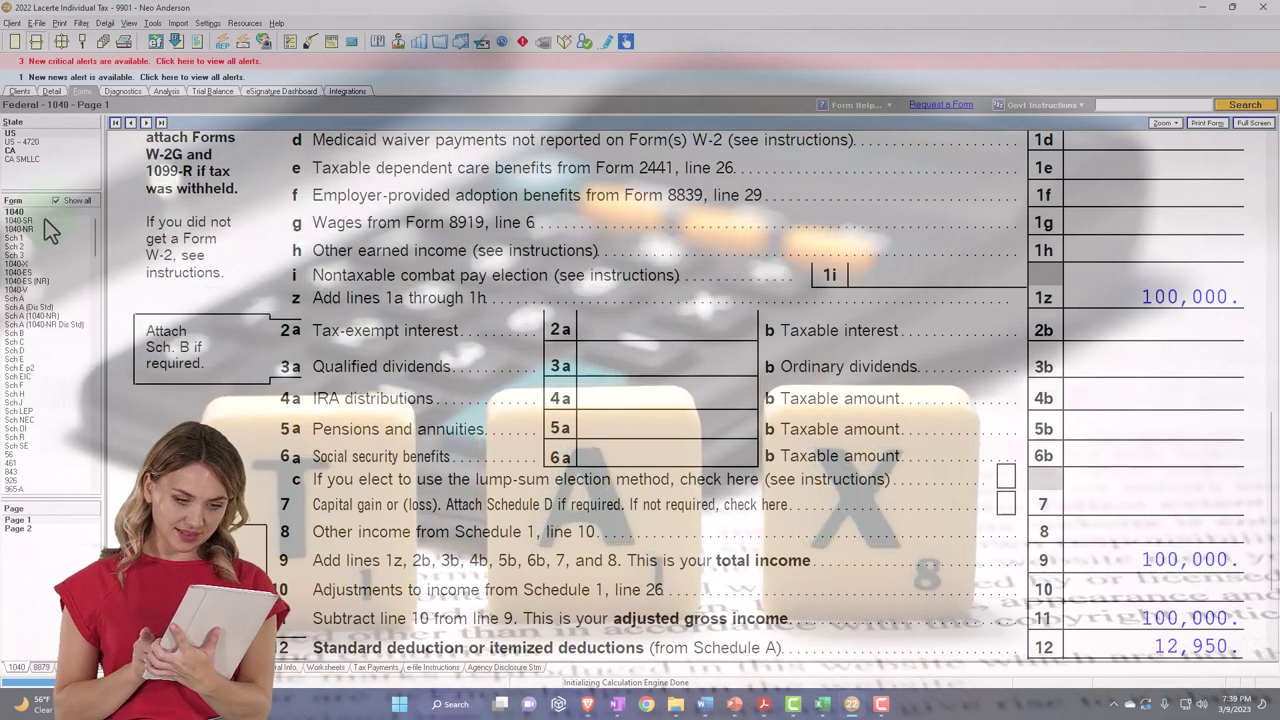
left_click(14, 238)
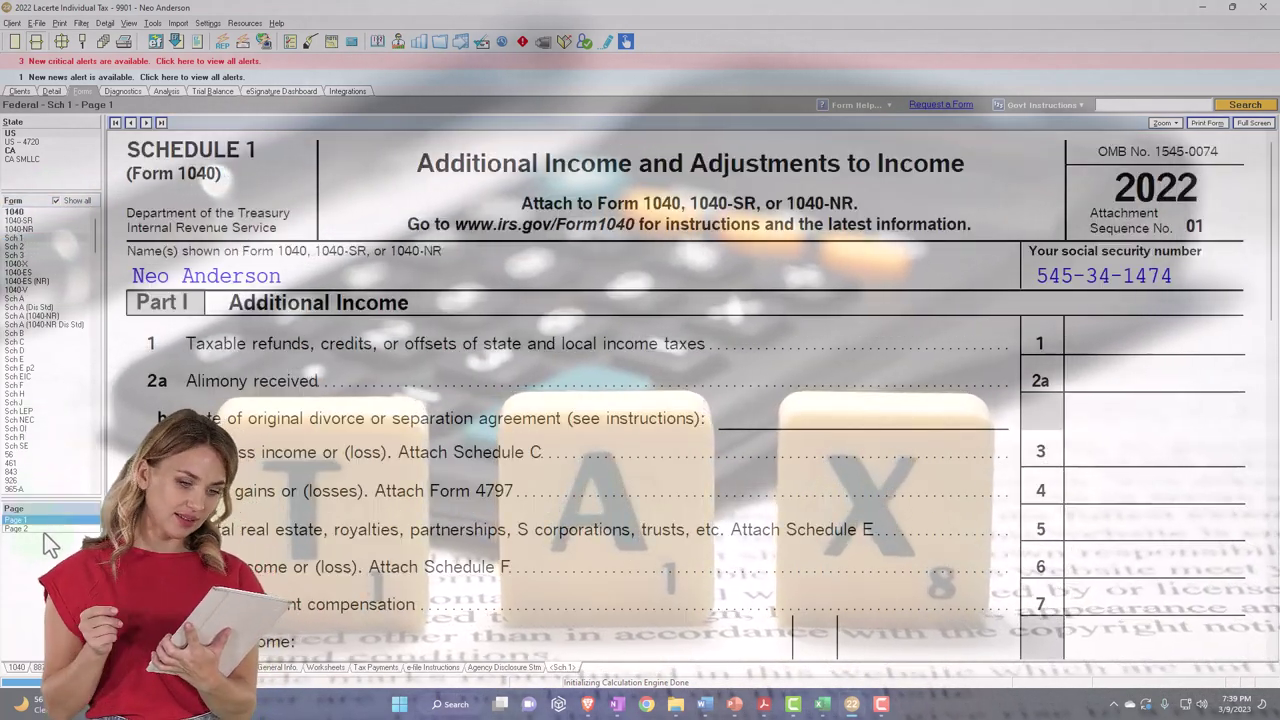
left_click(38, 529)
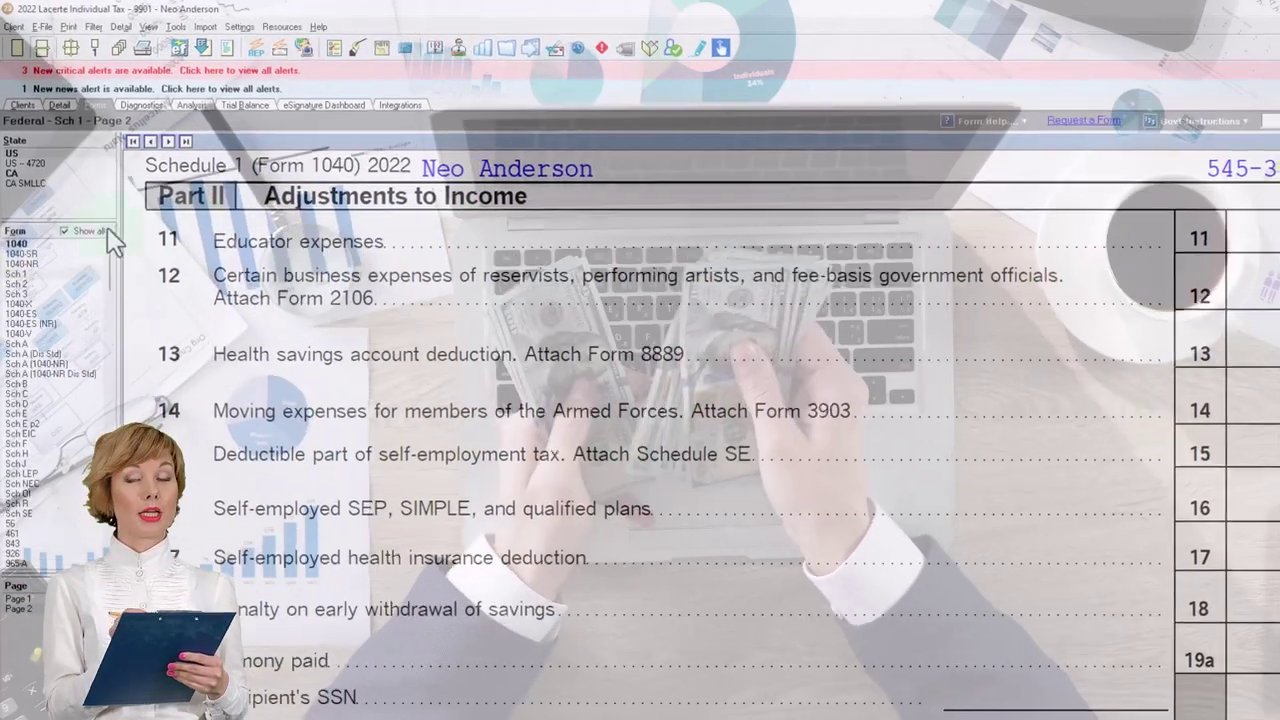
Return to Form 1040 page 1 and review total income, adjustments, standard deduction and taxable income
left_click(25, 250)
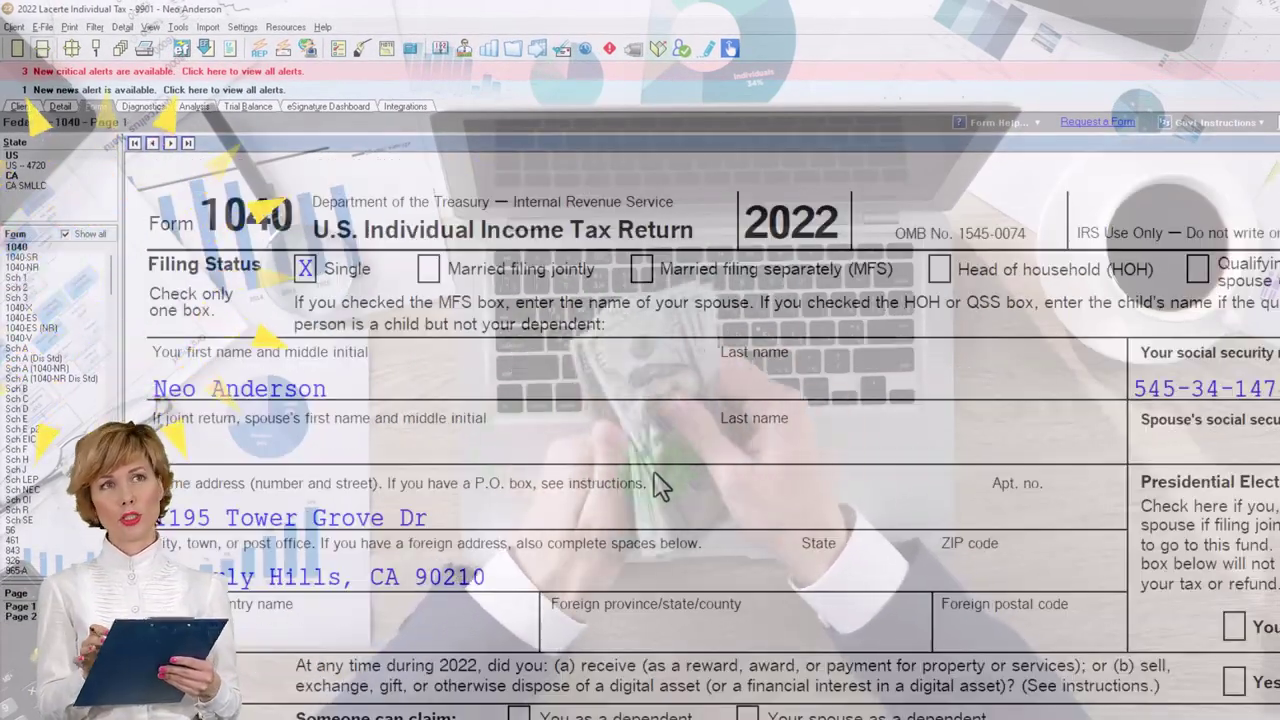
scroll(650, 480, "down", 3)
scroll(640, 450, "down", 5)
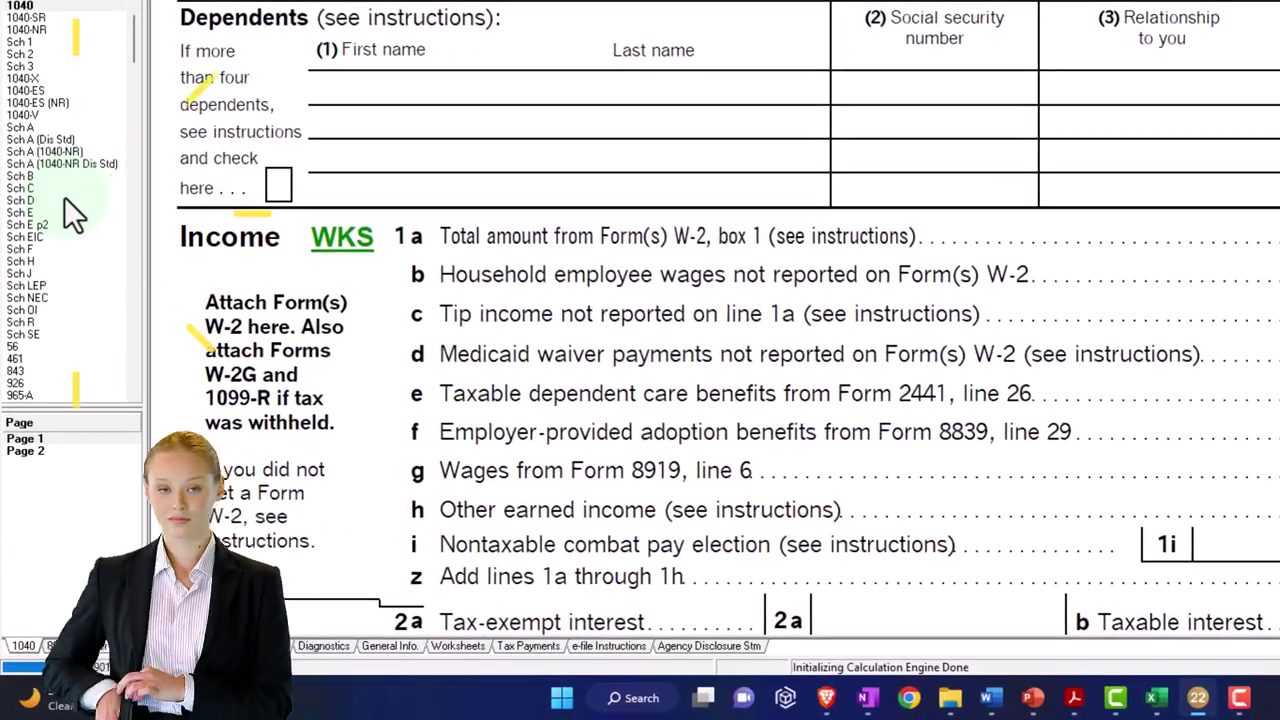
scroll(1080, 386, "down", 6)
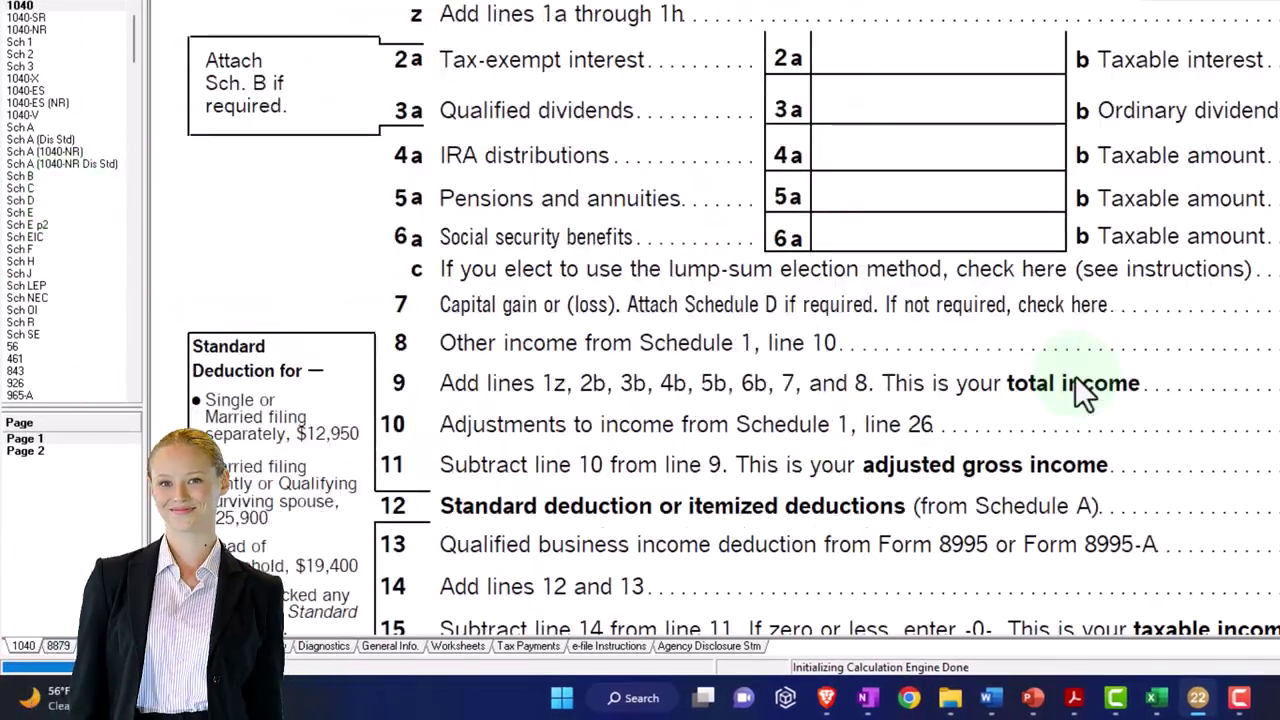
scroll(1077, 380, "down", 2)
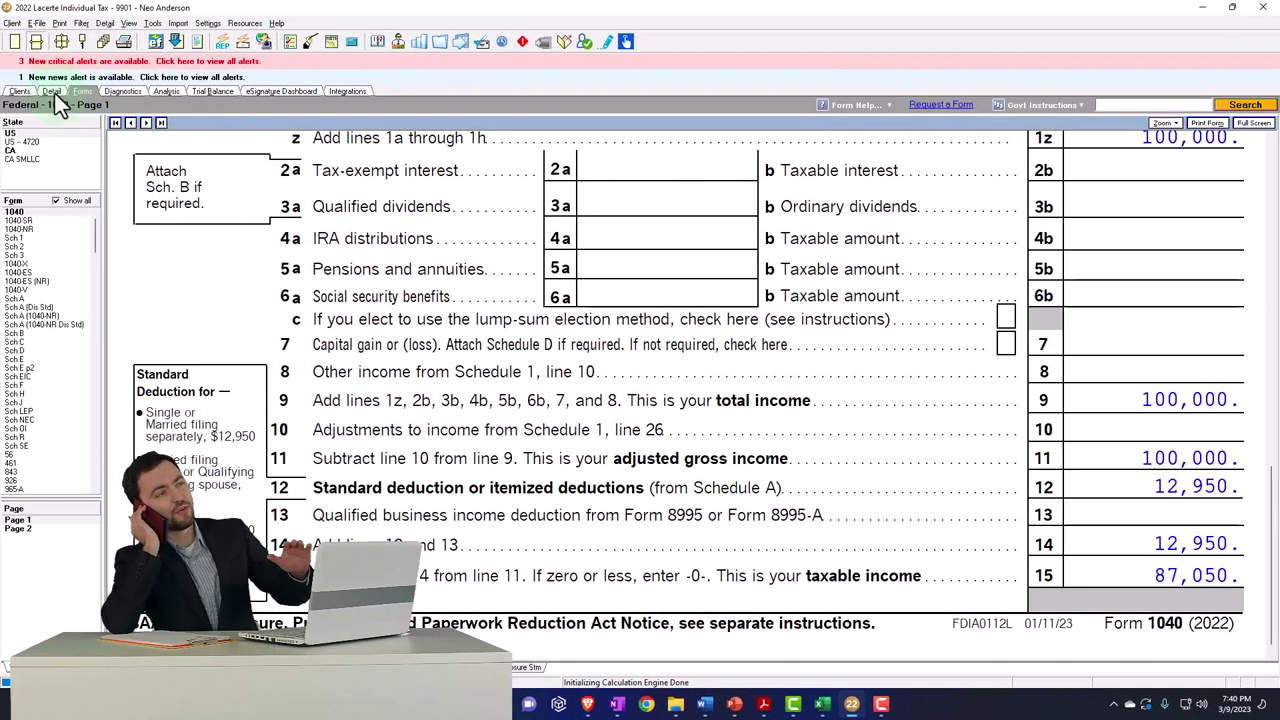
Open the Business Income (Schedule C) input screen and enter federal gross receipts or sales of 50,000
left_click(54, 92)
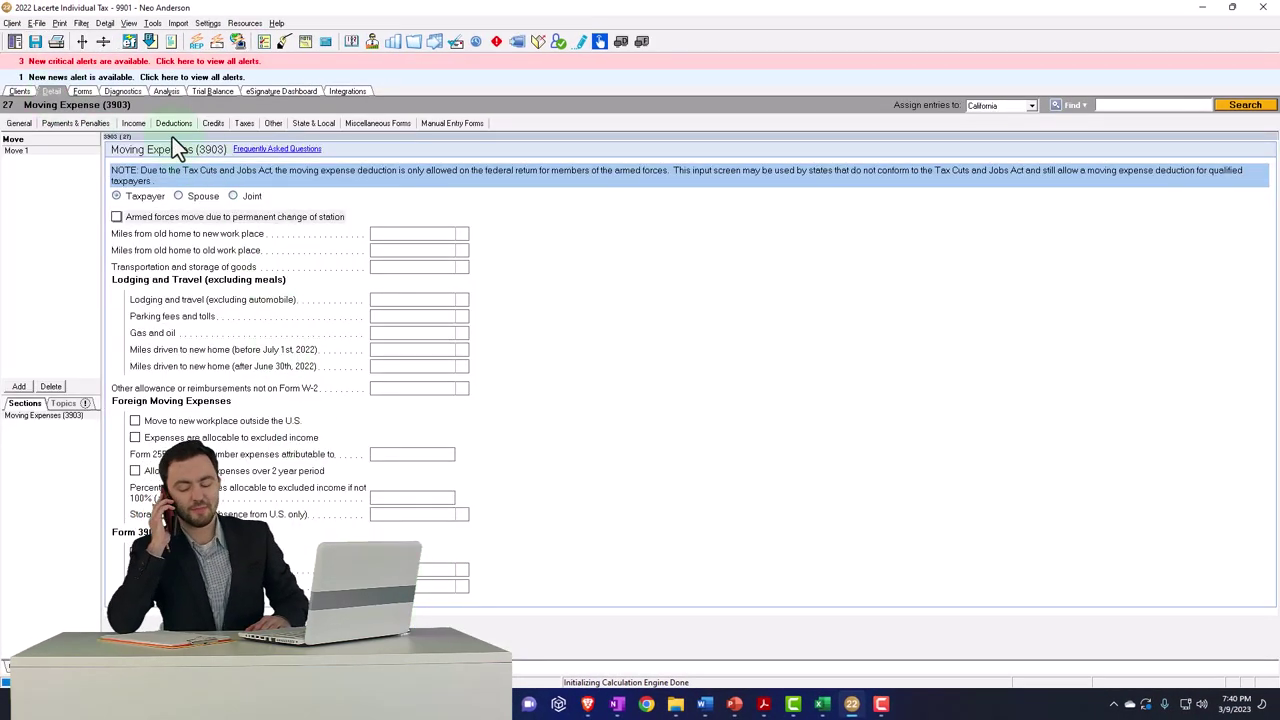
left_click(134, 124)
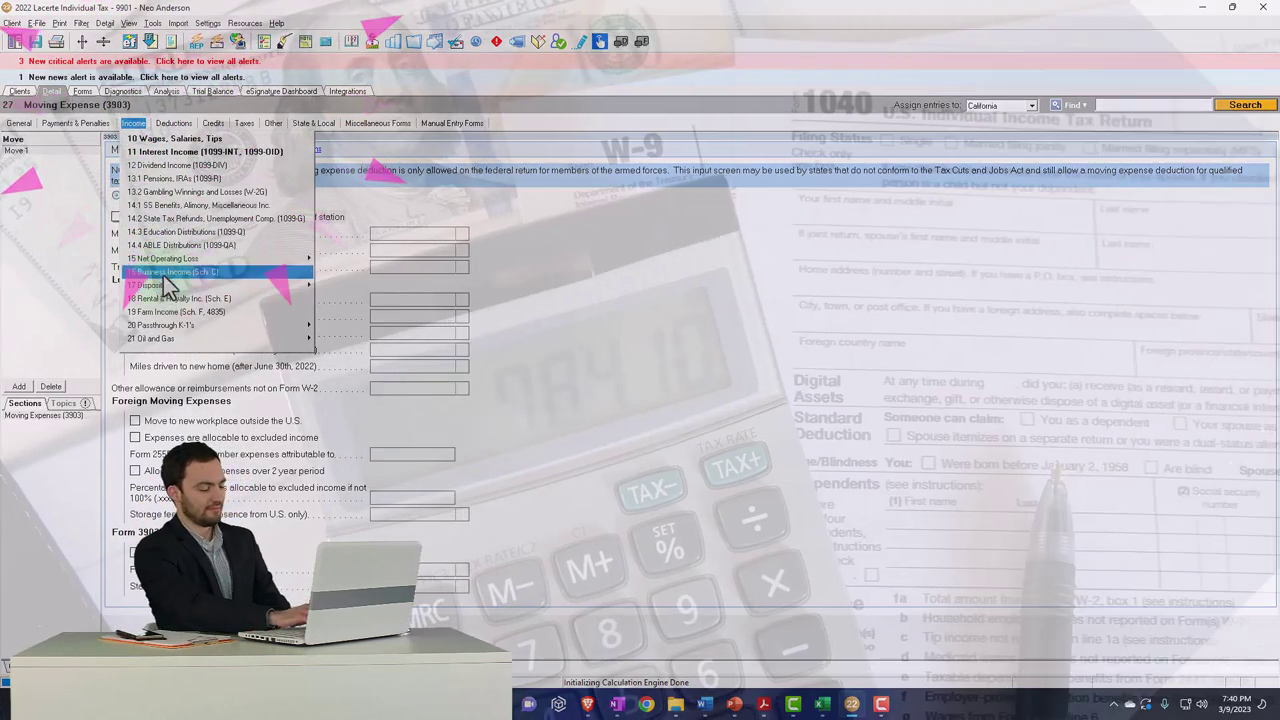
left_click(172, 272)
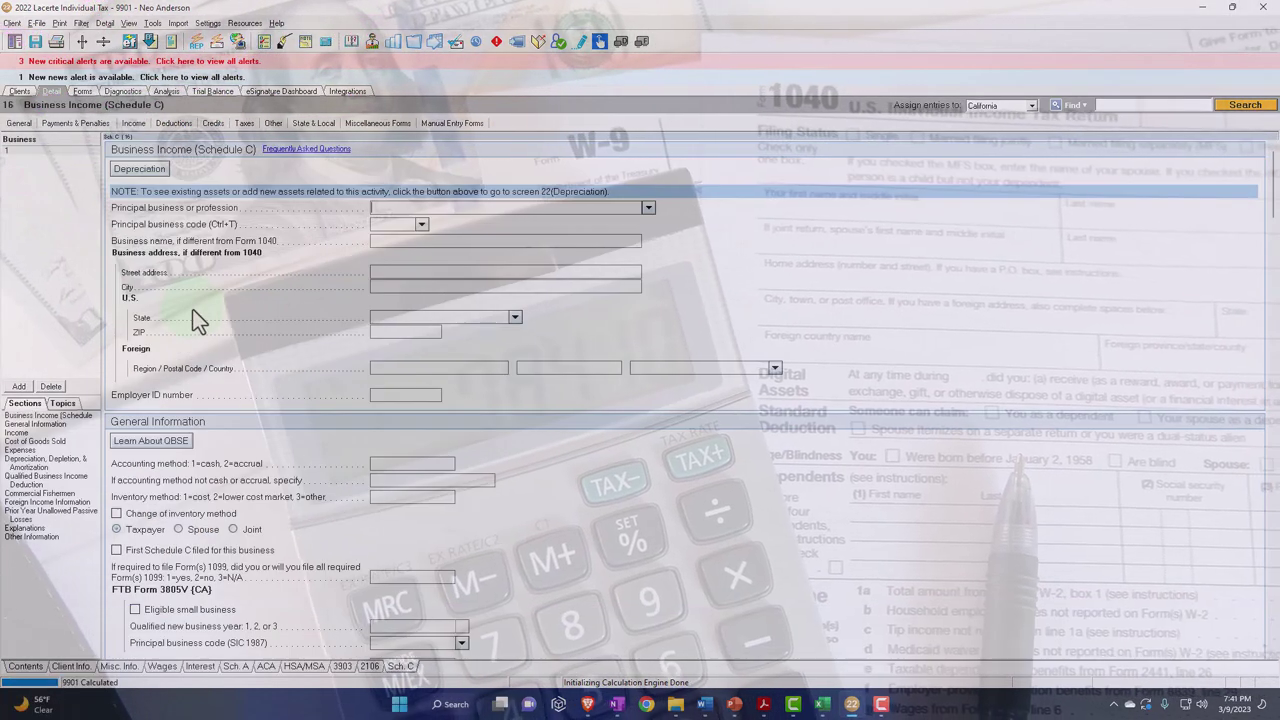
scroll(393, 442, "down", 4)
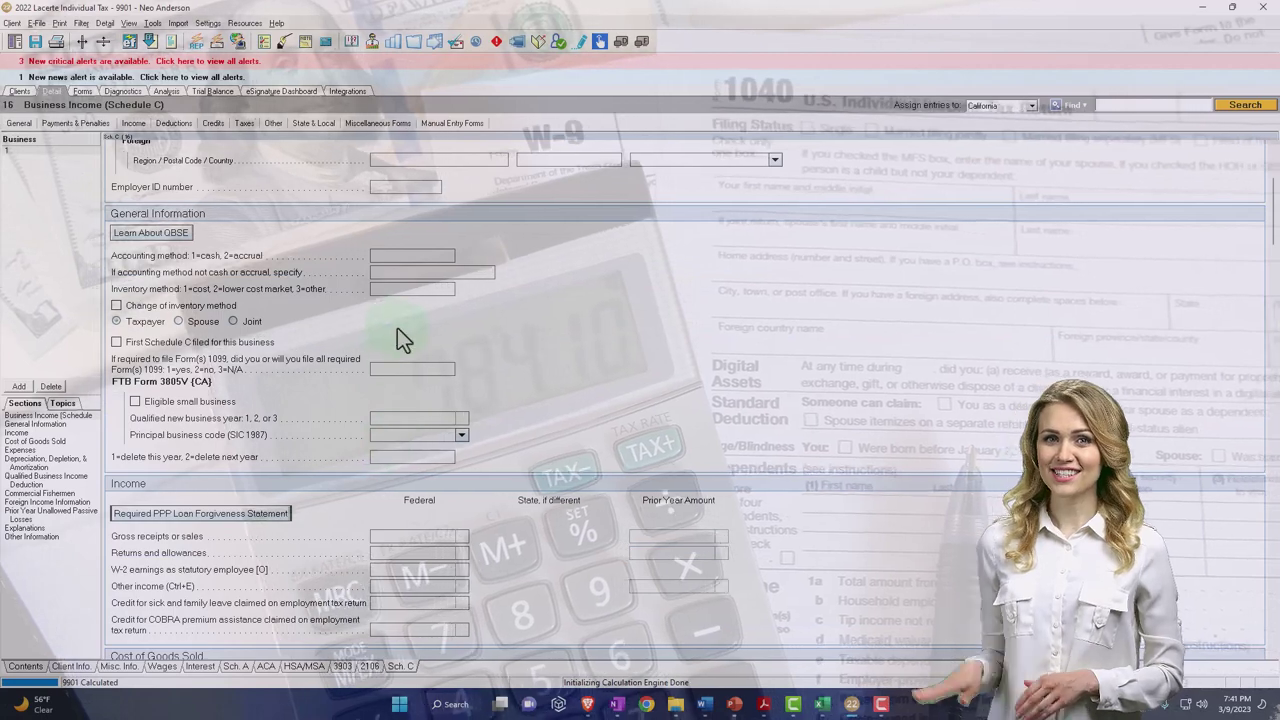
scroll(420, 403, "down", 3)
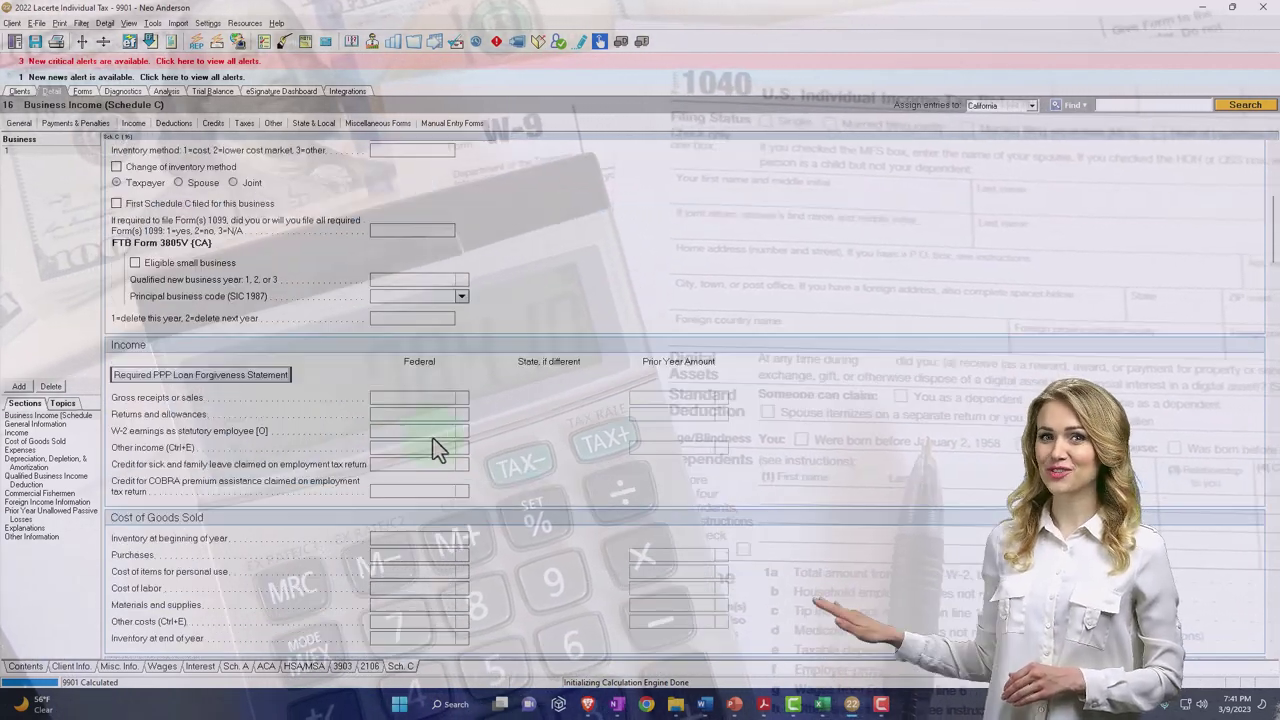
left_click(397, 401)
type("50000")
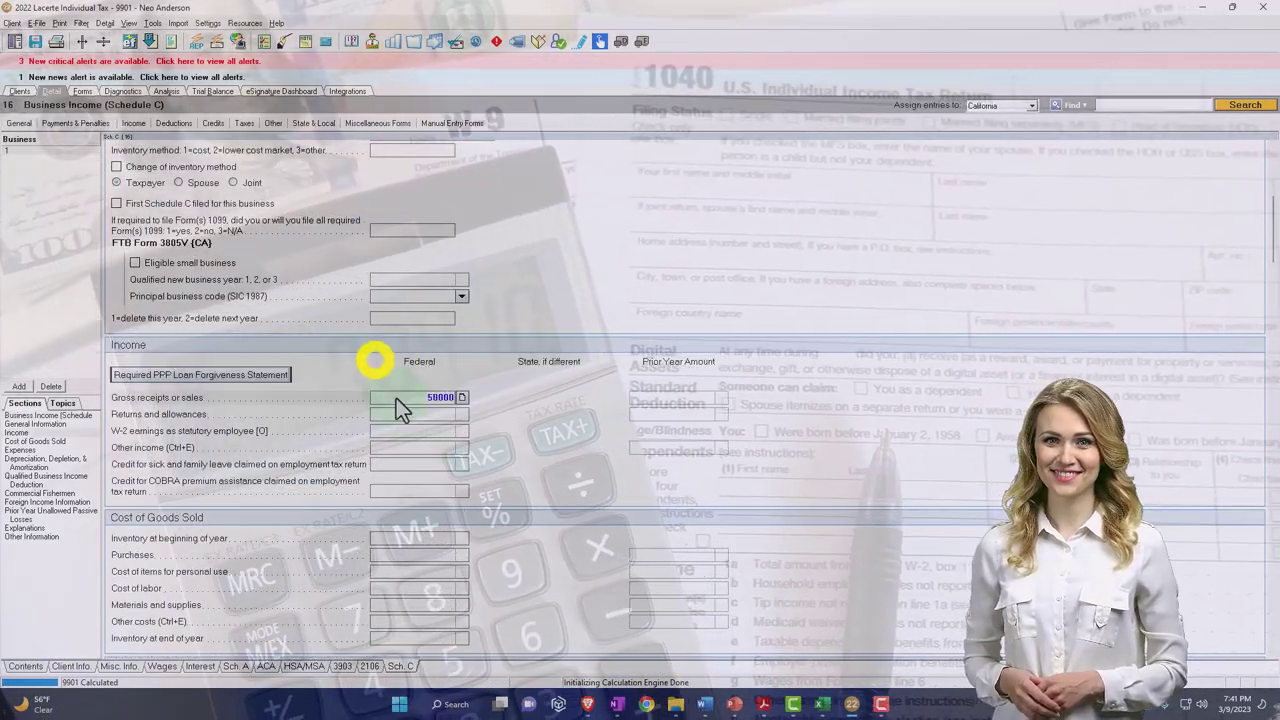
key("Return")
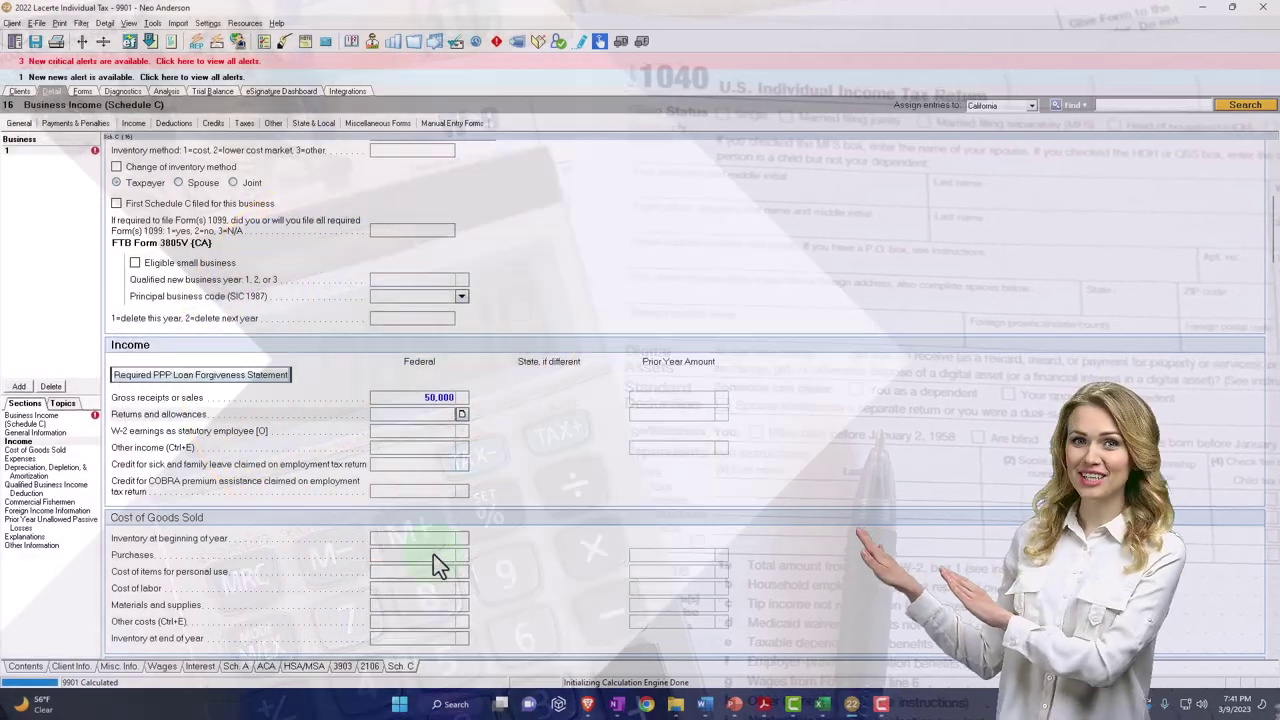
Enter 20,000 as the federal advertising expense in the Schedule C expenses section
scroll(437, 555, "down", 5)
left_click(421, 506)
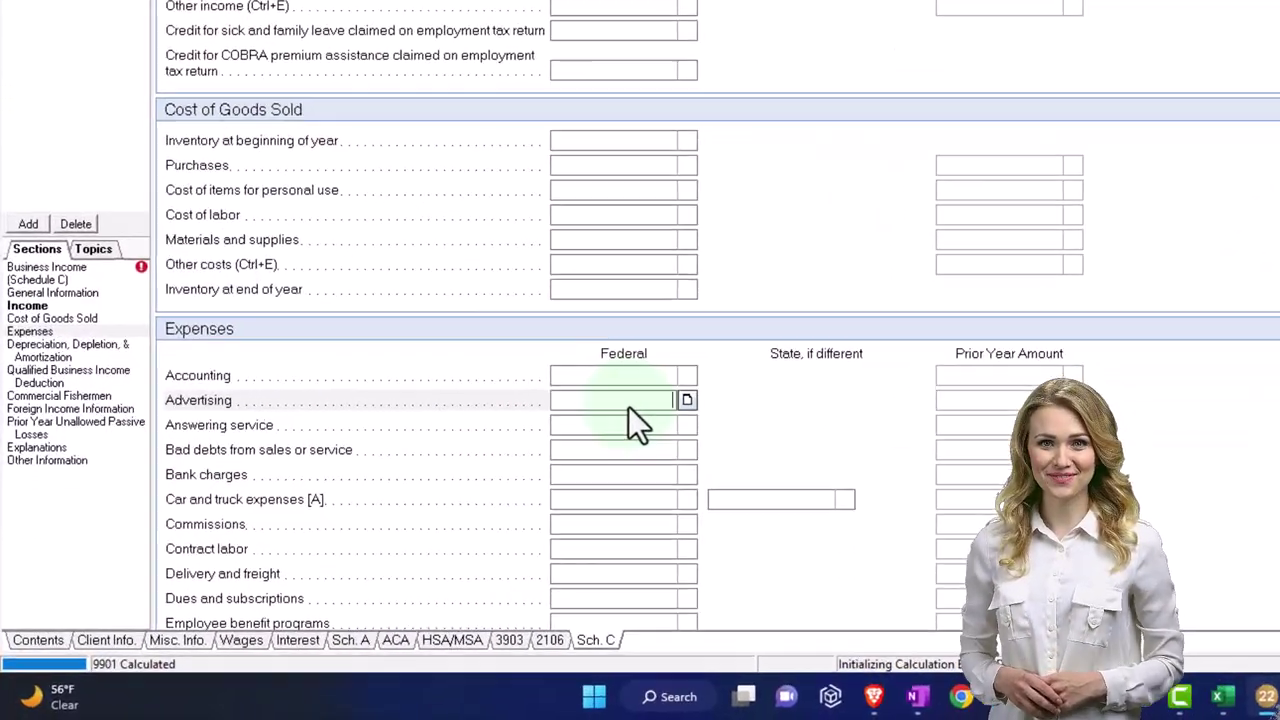
type("20000")
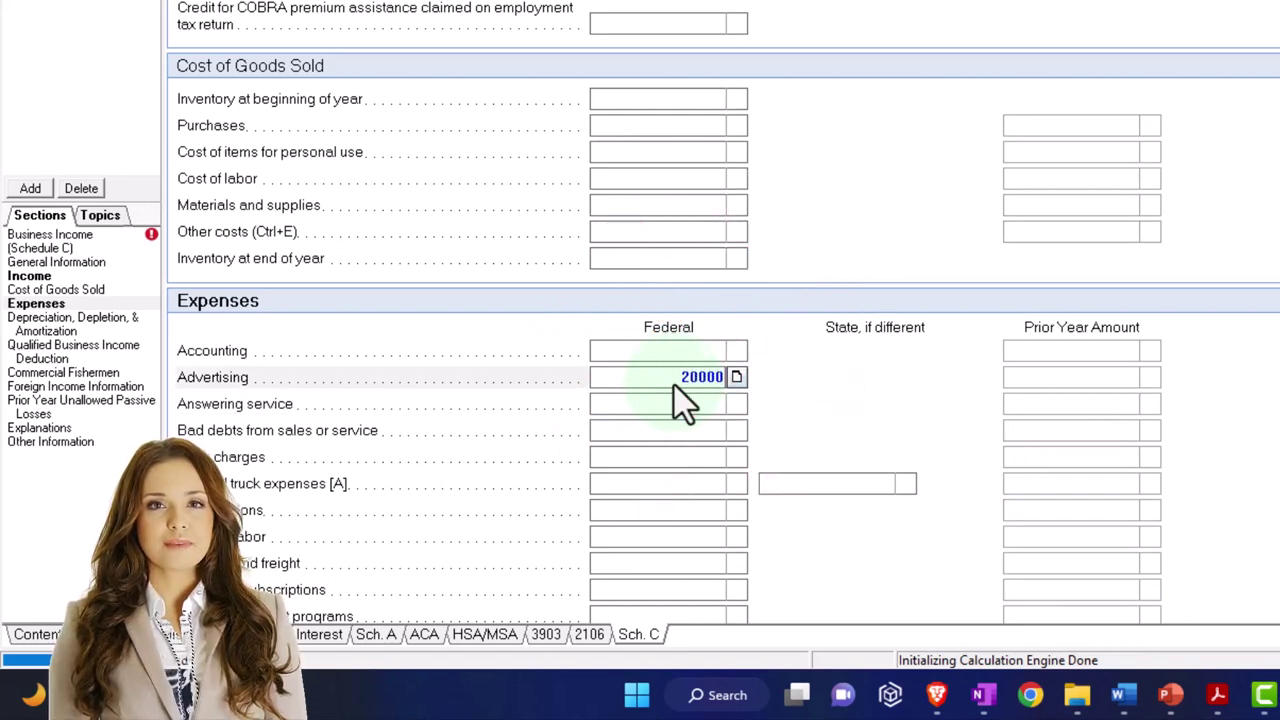
left_click(680, 403)
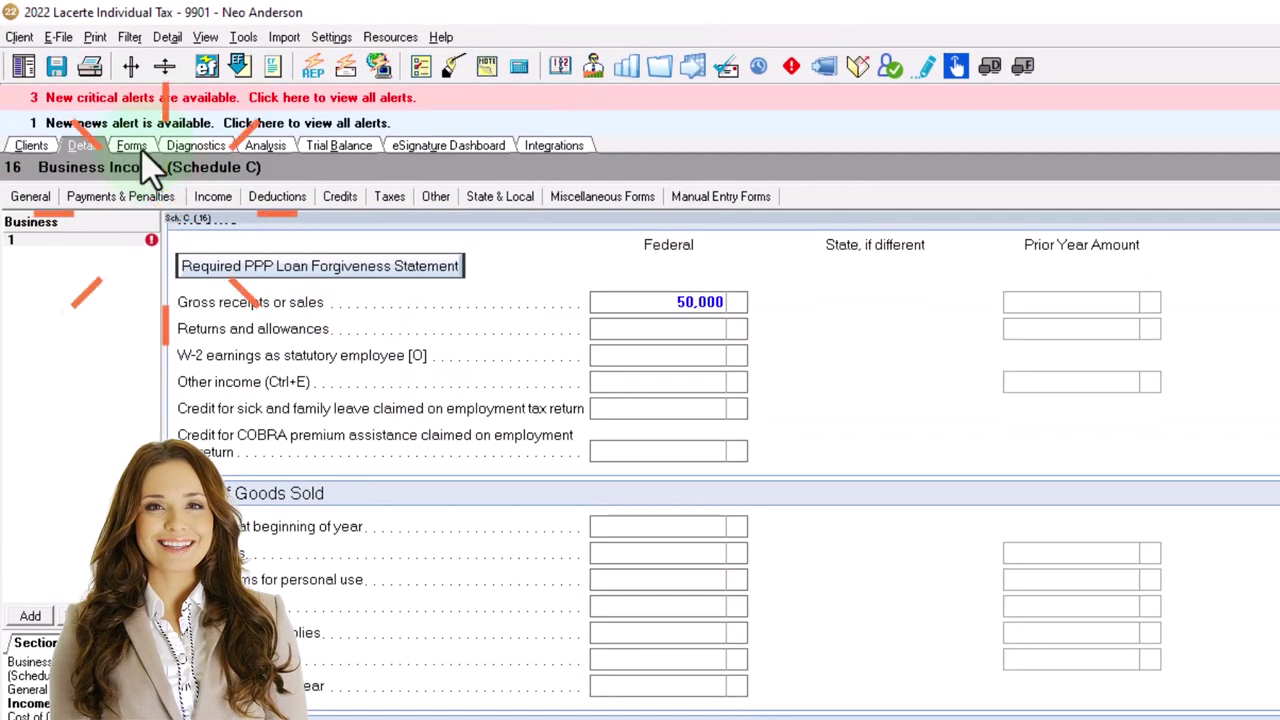
Open the Schedule C form and examine gross receipts, advertising, total expenses and tentative profit
left_click(133, 146)
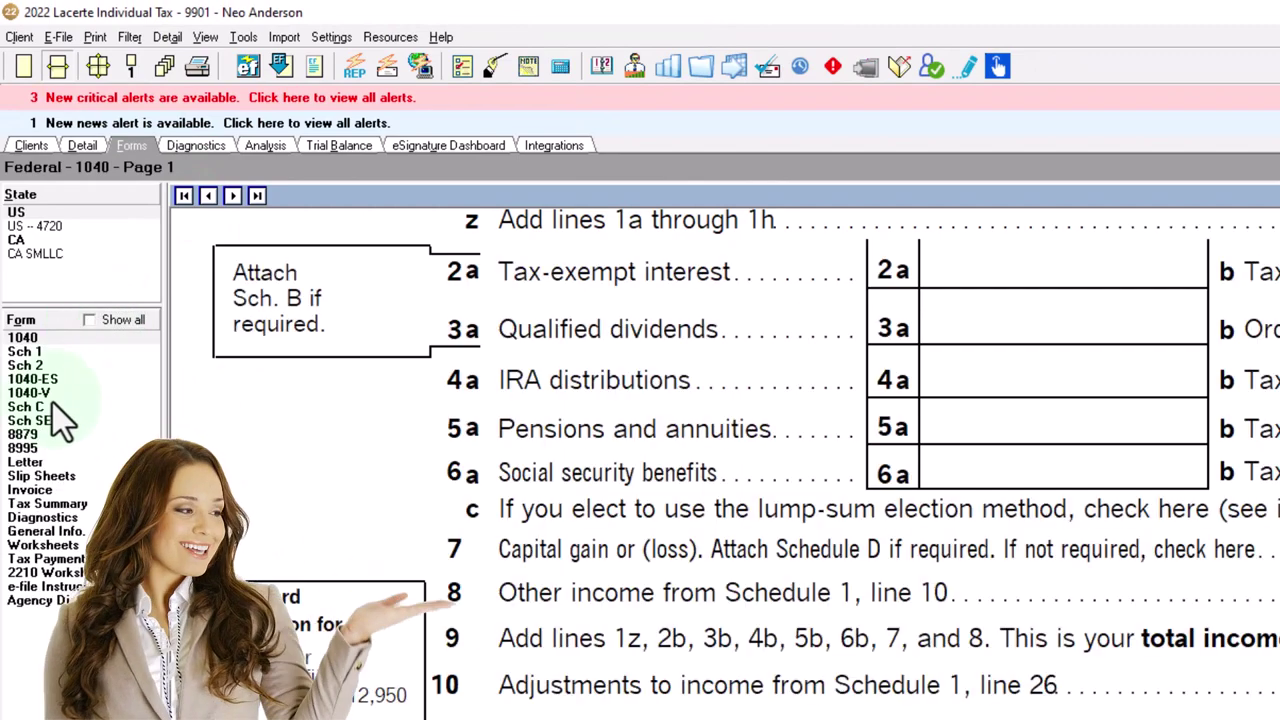
left_click(57, 408)
scroll(788, 465, "down", 3)
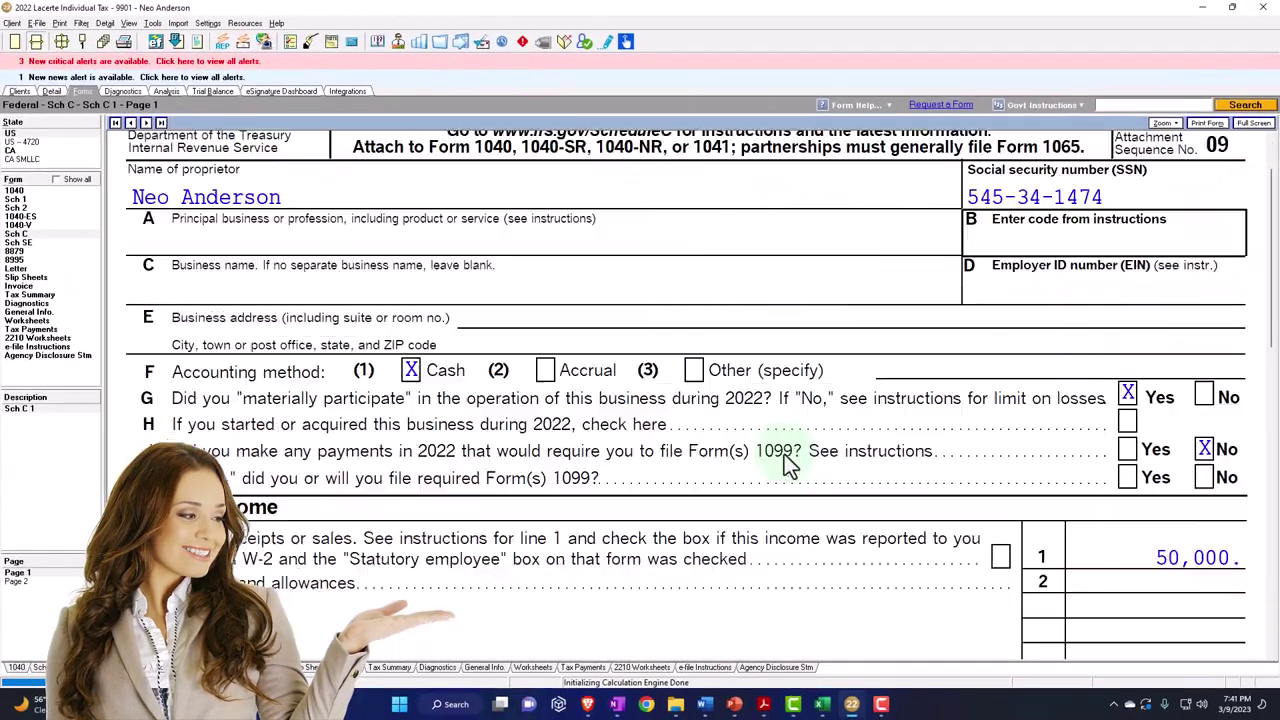
scroll(788, 465, "down", 2)
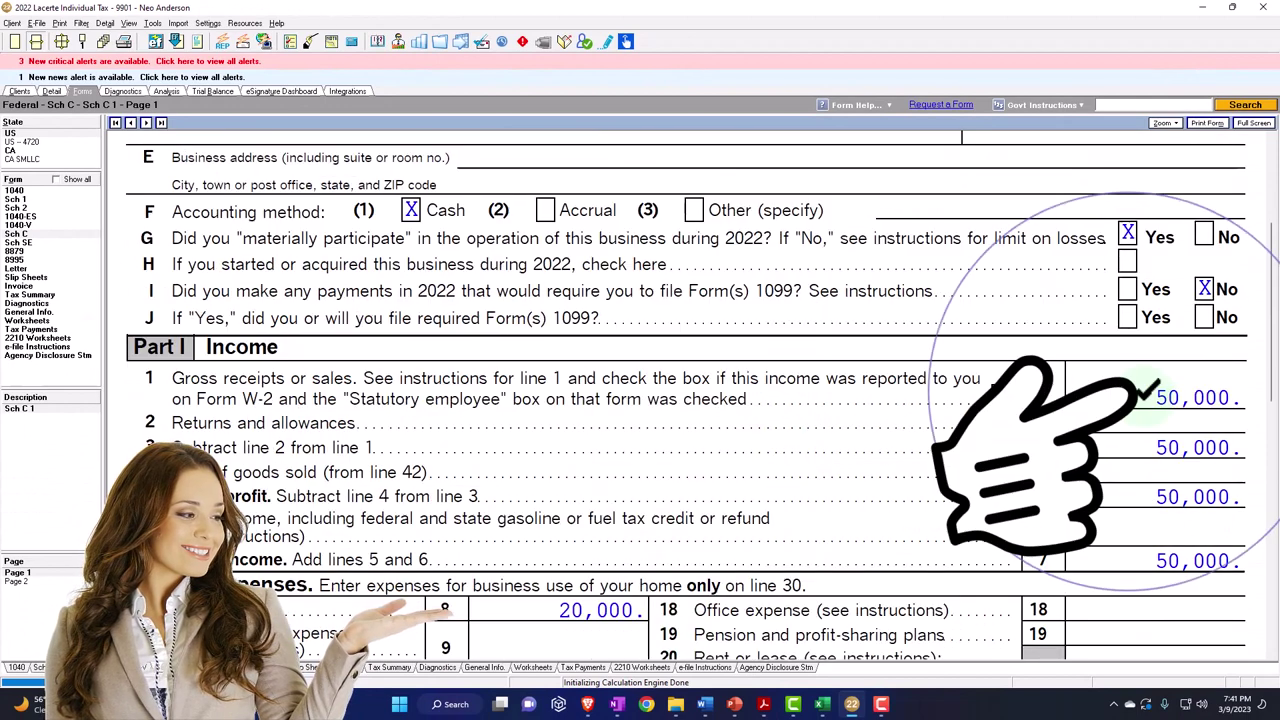
scroll(788, 465, "down", 4)
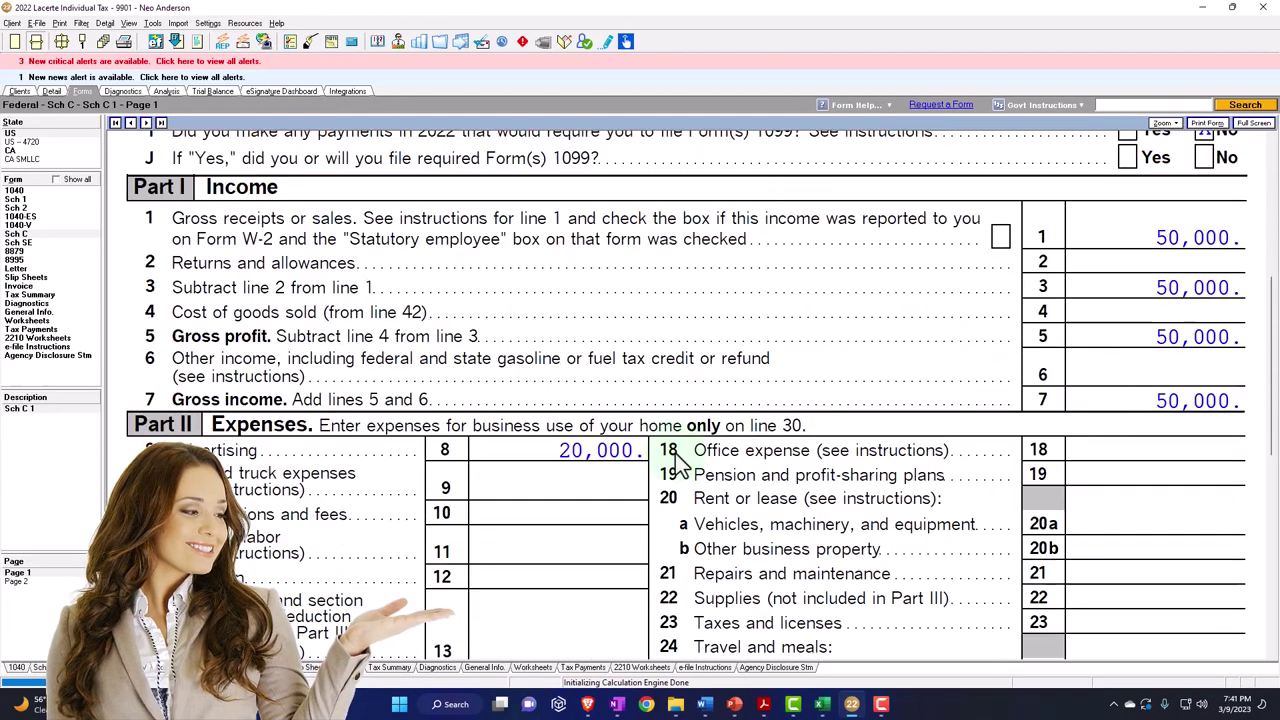
scroll(678, 458, "down", 8)
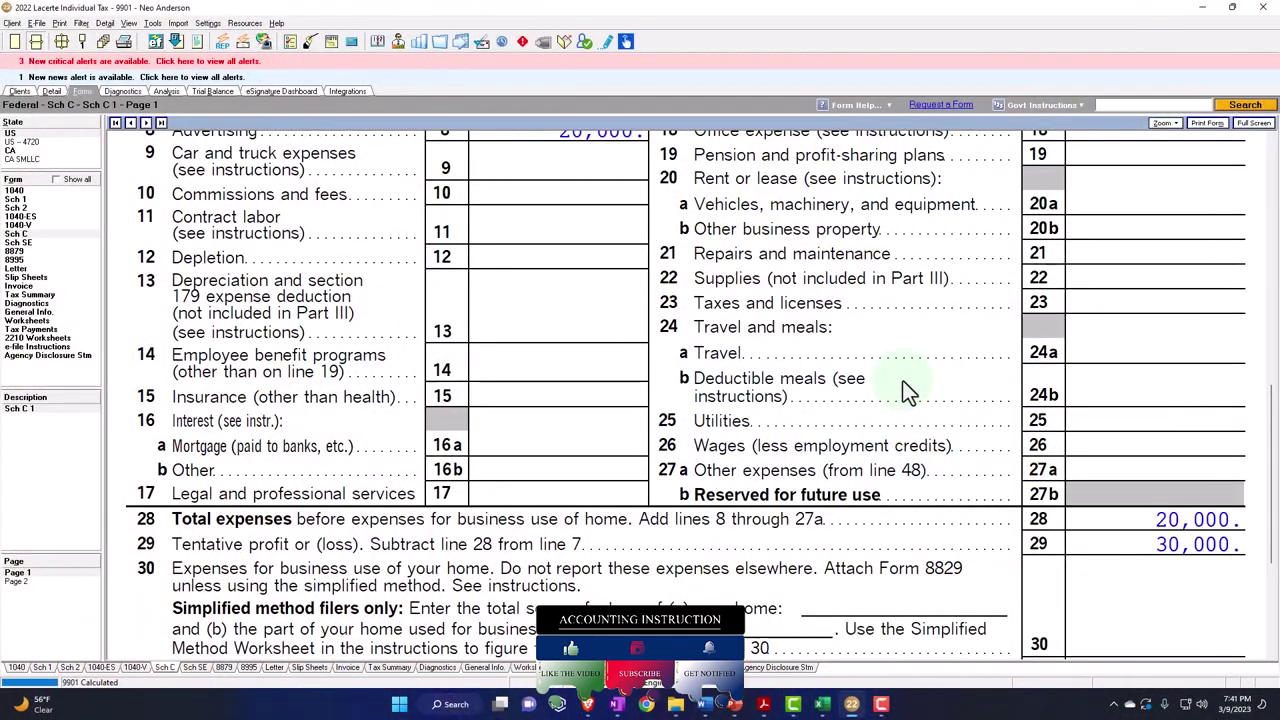
scroll(902, 380, "up", 3)
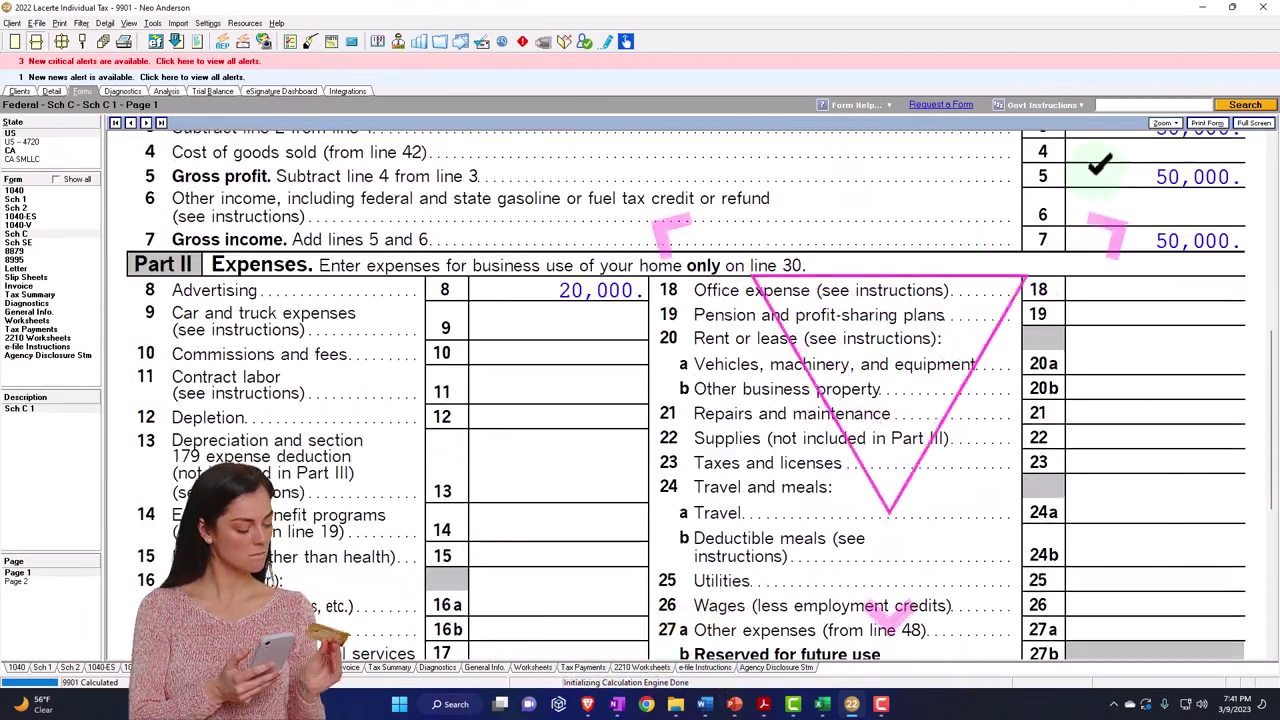
scroll(690, 390, "down", 3)
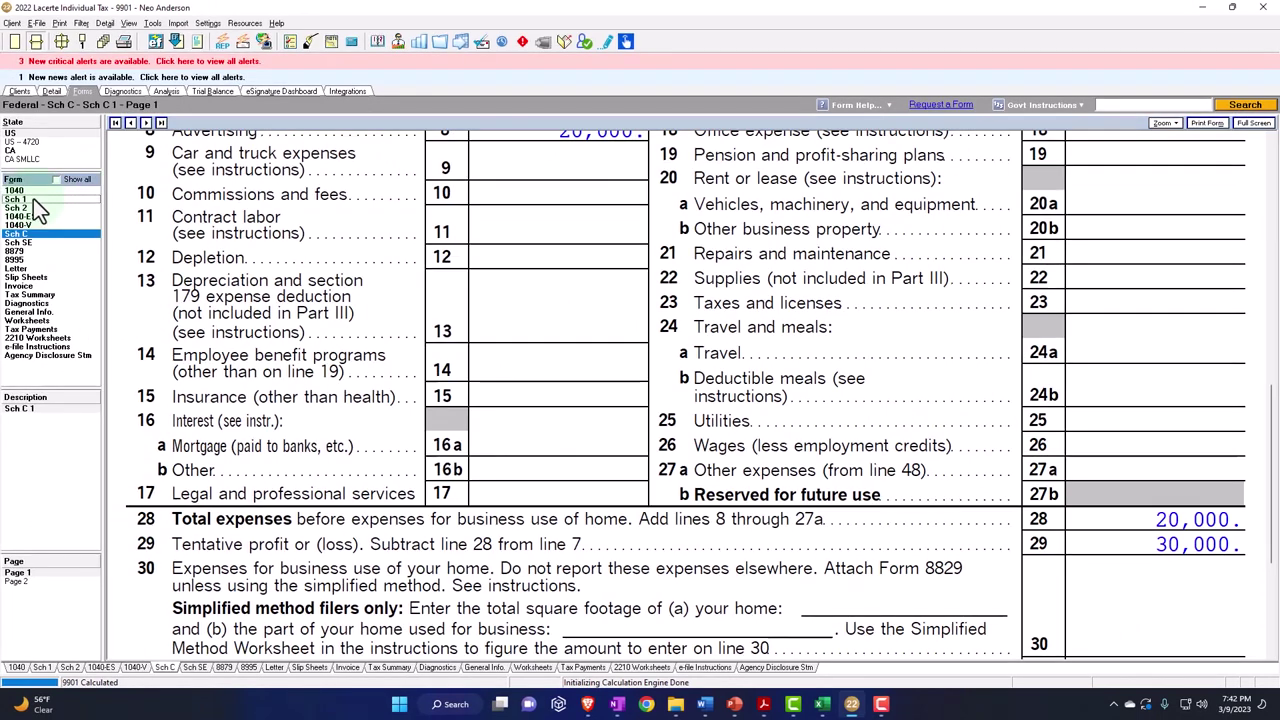
Check the business income line on Schedule 1, and return to Form 1040 page 1 to review its income lines
left_click(33, 198)
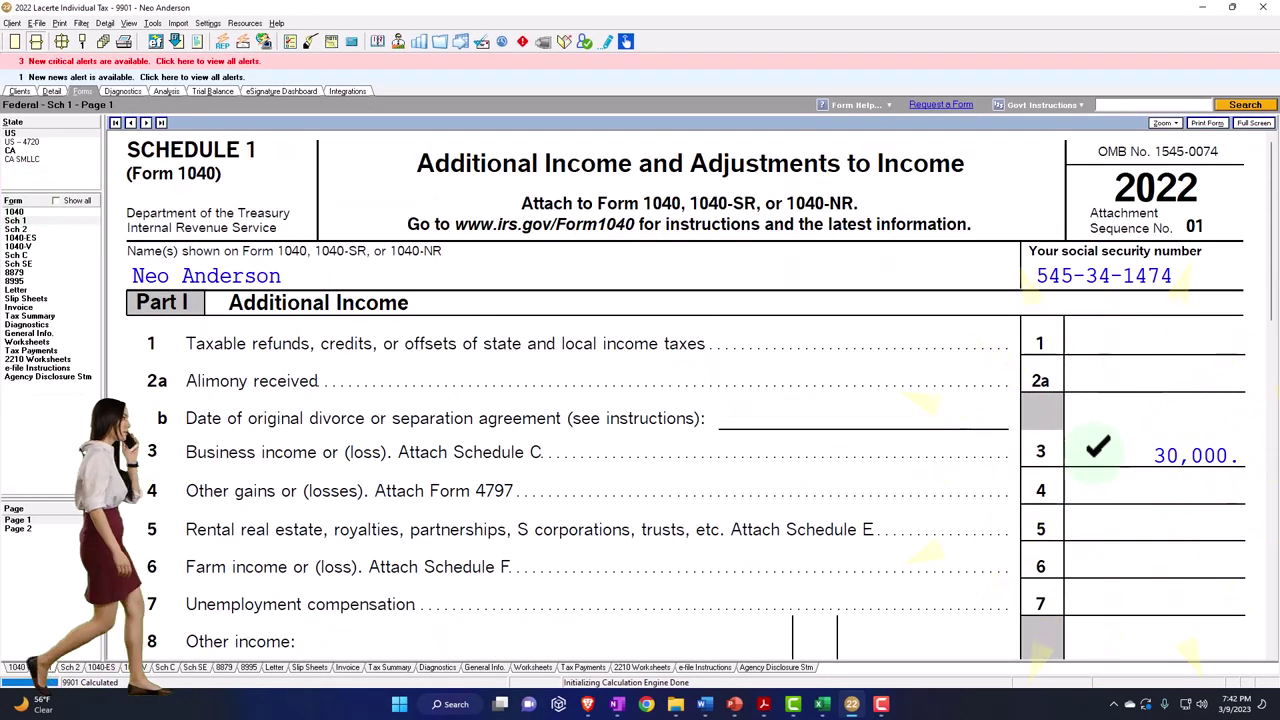
left_click(27, 213)
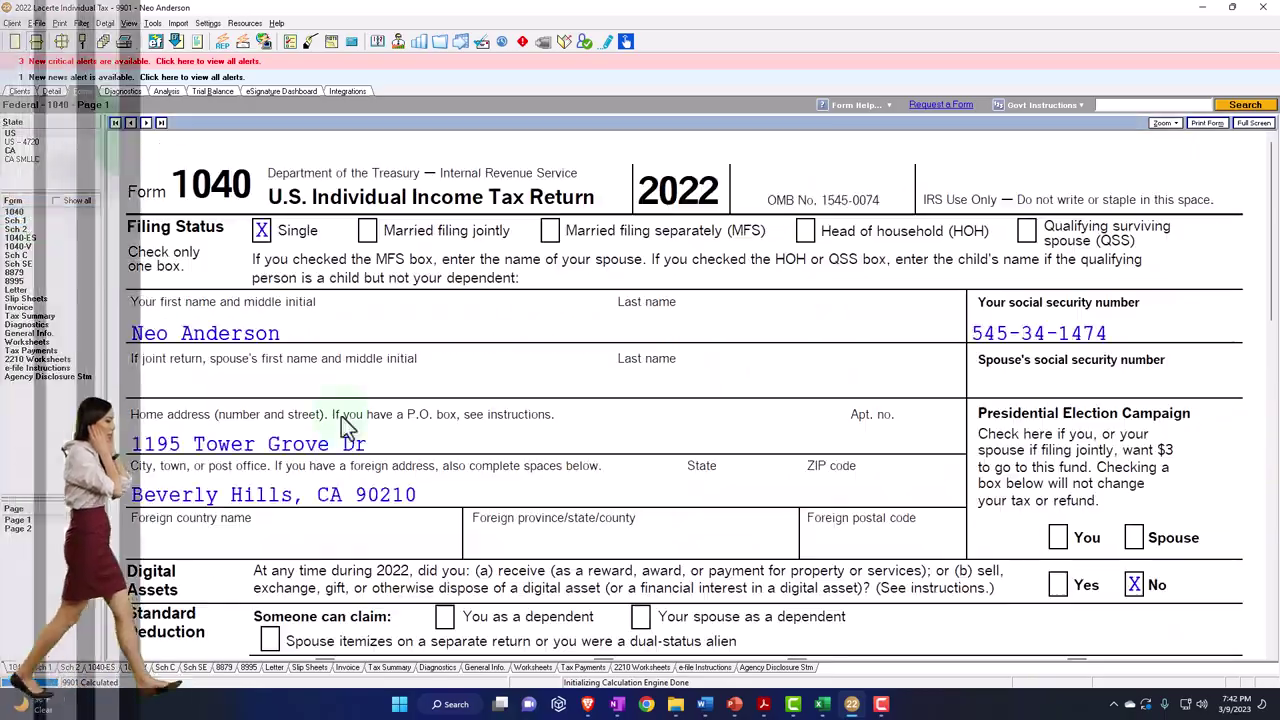
scroll(818, 540, "down", 10)
Review Schedule C from Part I income through the line 31 net profit
scroll(818, 540, "down", 3)
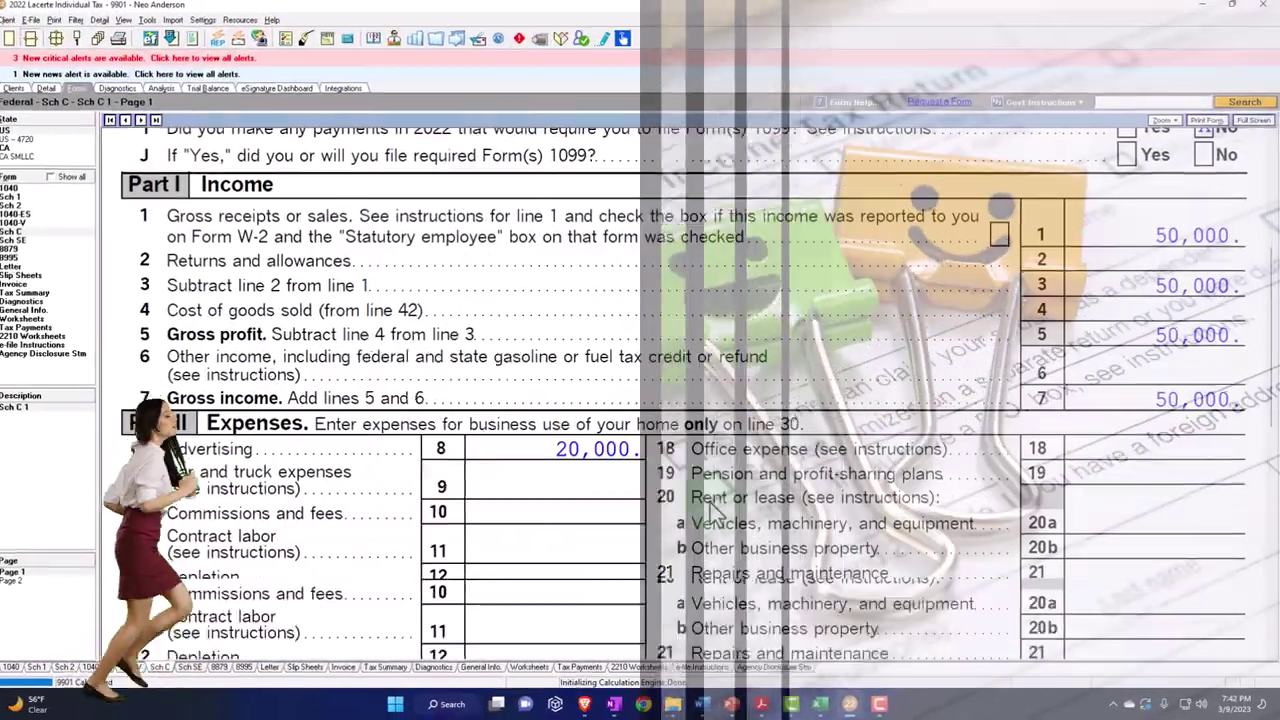
scroll(628, 478, "down", 10)
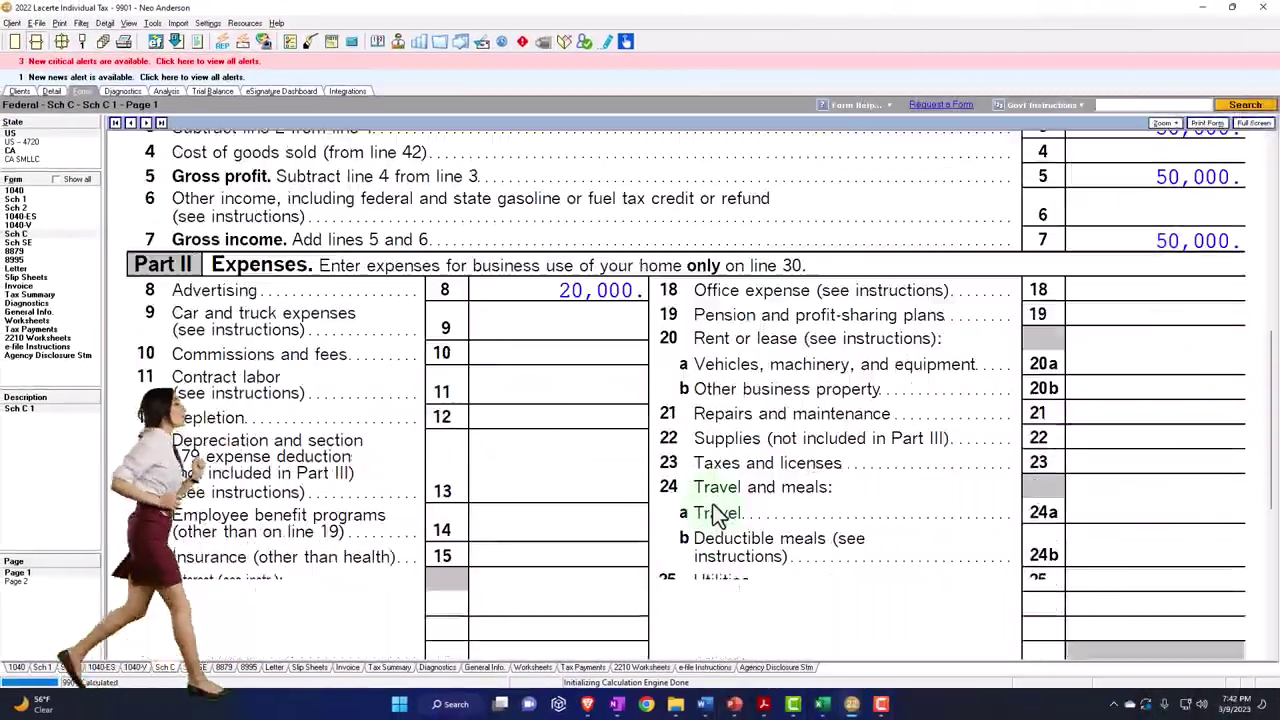
scroll(717, 514, "down", 2)
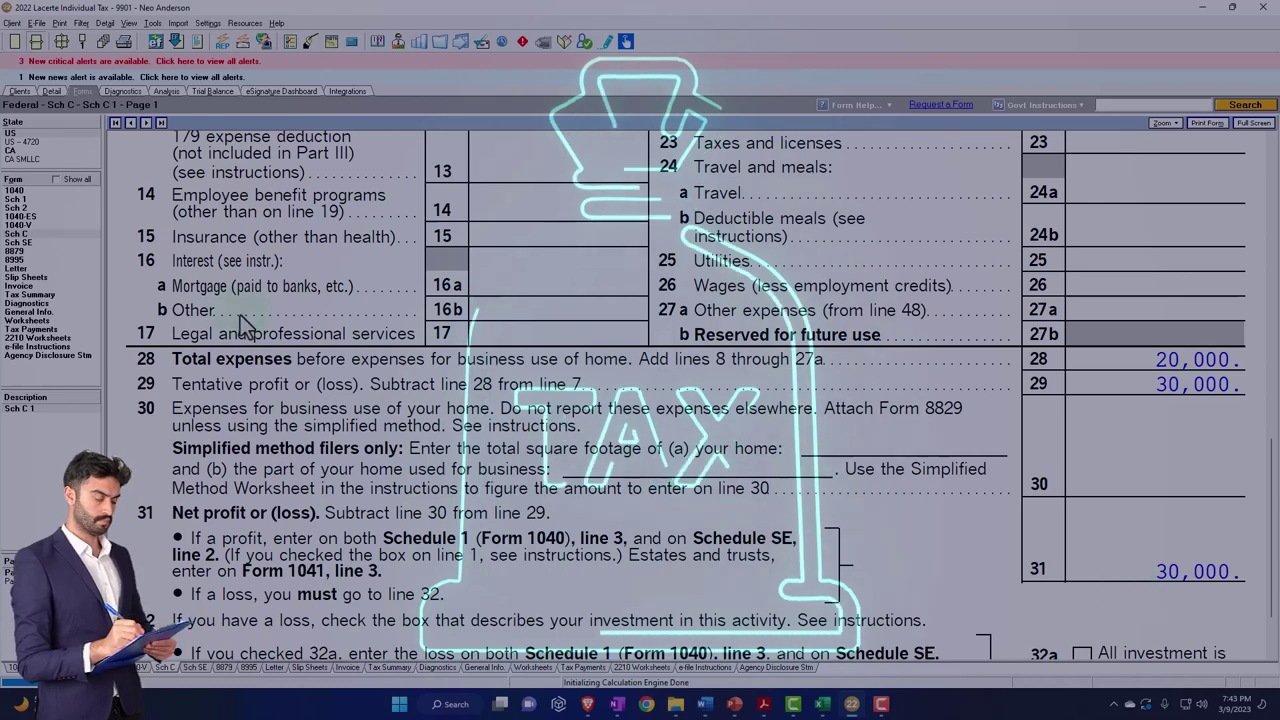
Review the self-employment tax calculation on Schedule SE through line 13, and check the tax lines on Form 1040 page 2
left_click(32, 243)
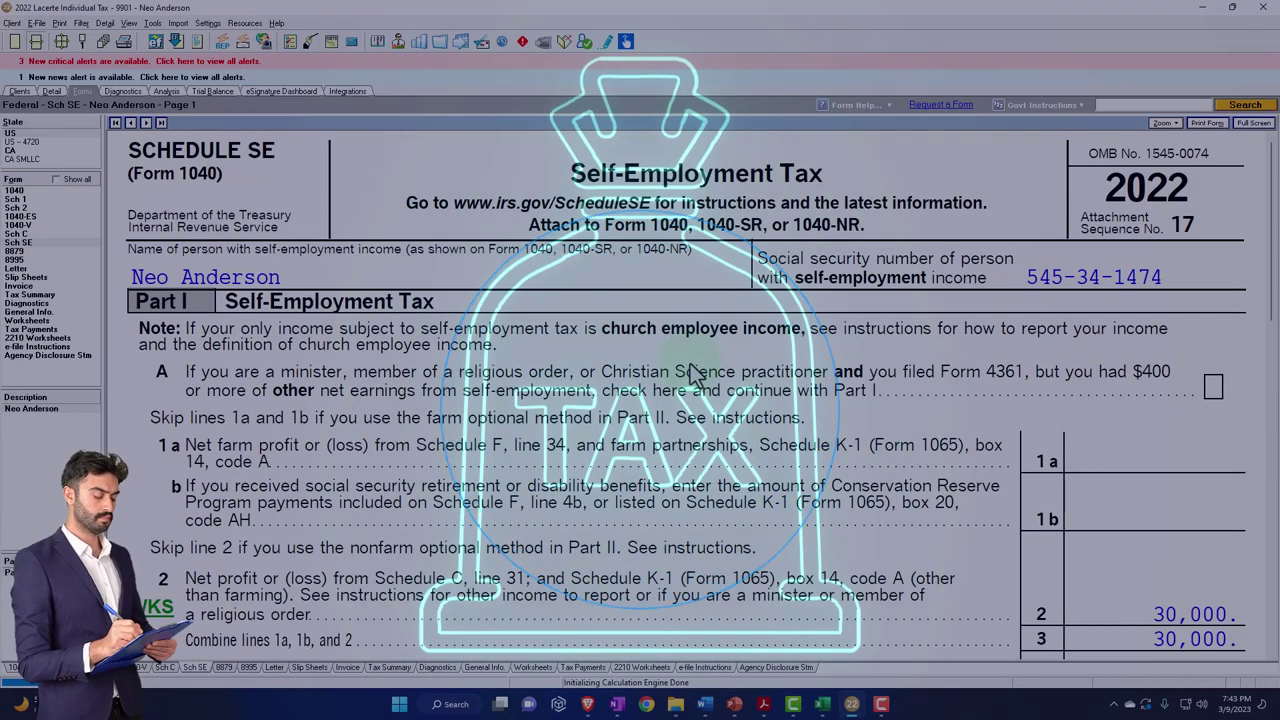
scroll(697, 372, "down", 10)
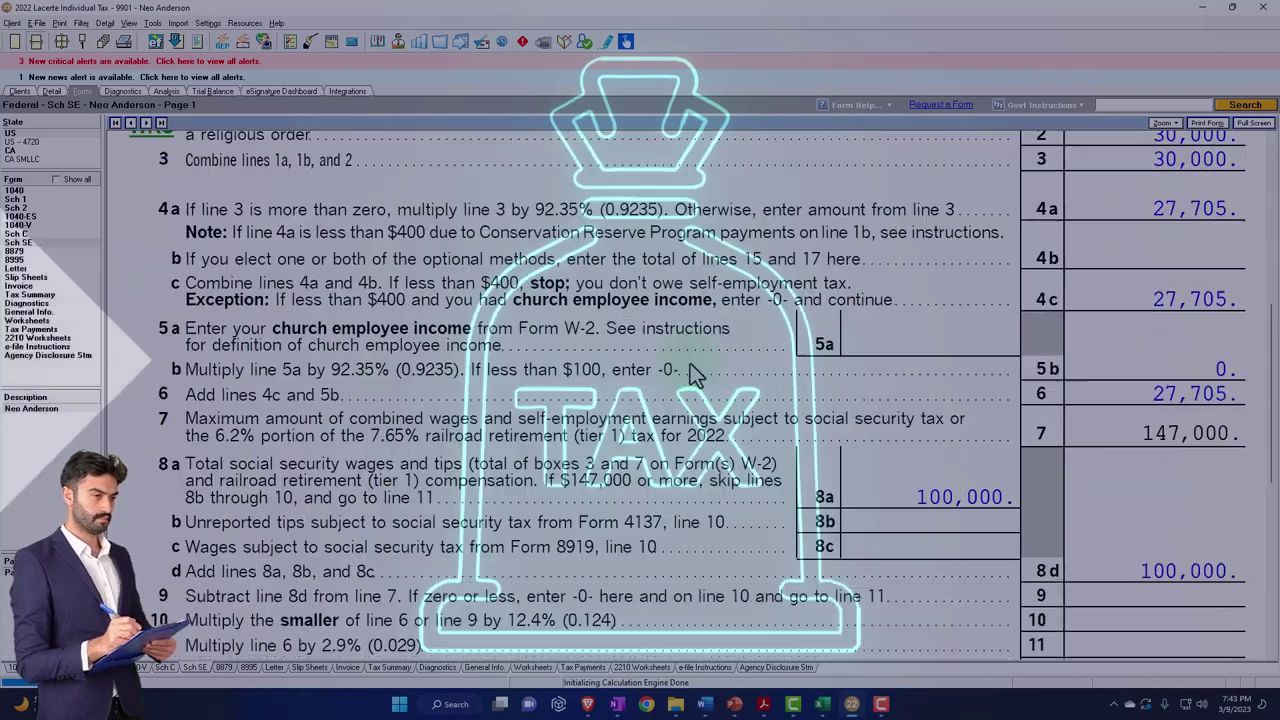
scroll(697, 372, "down", 3)
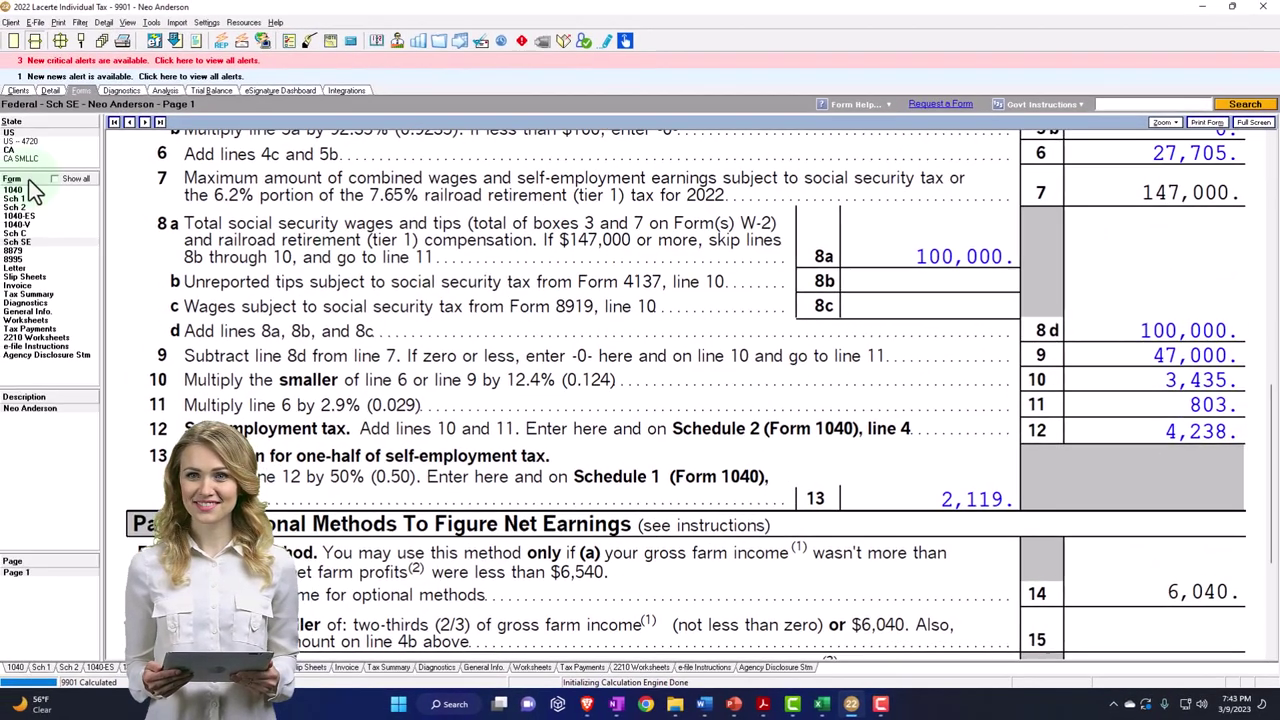
left_click(28, 189)
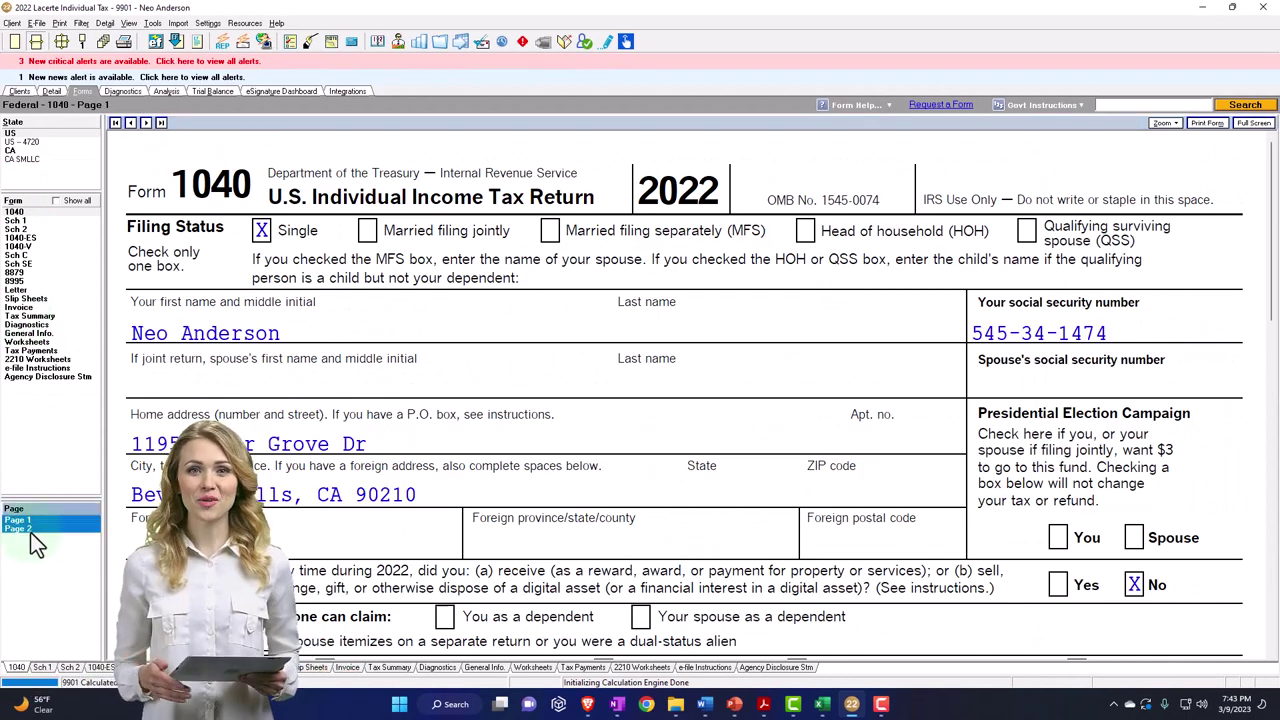
left_click(30, 530)
scroll(820, 482, "up", 2)
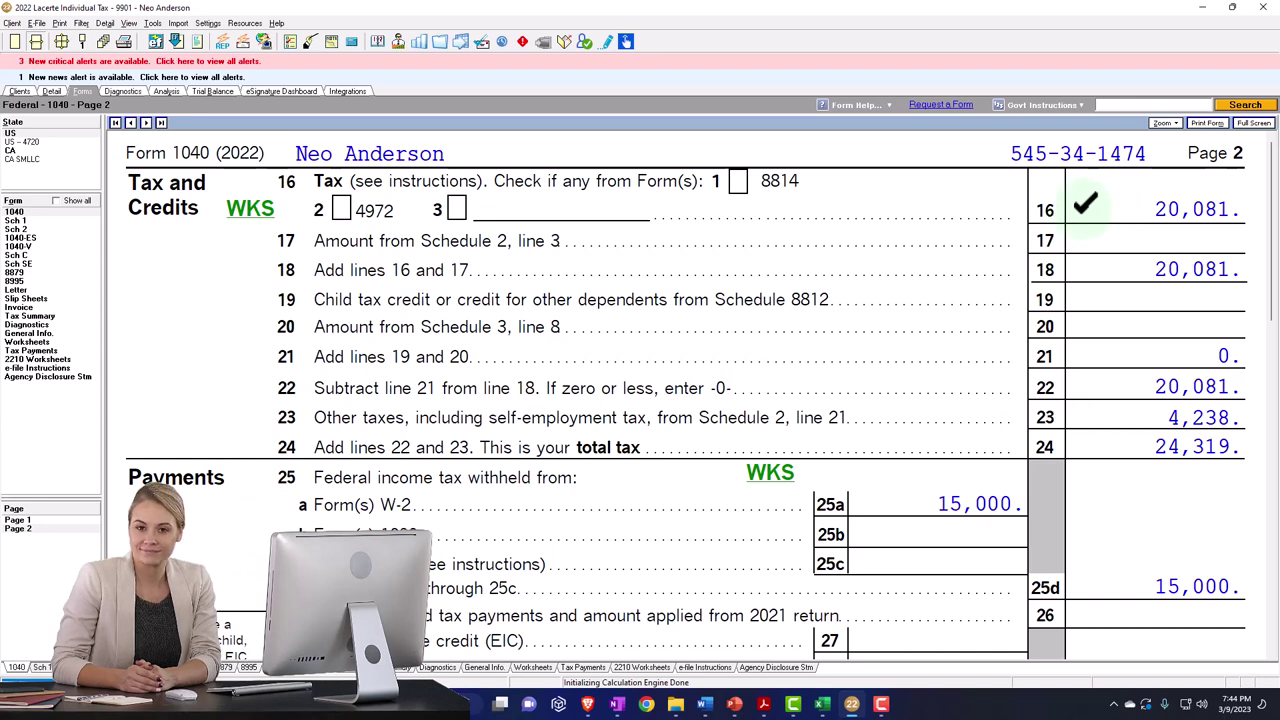
Reopen Schedule C and review it from gross receipts through Part II expenses and tentative profit
left_click(20, 257)
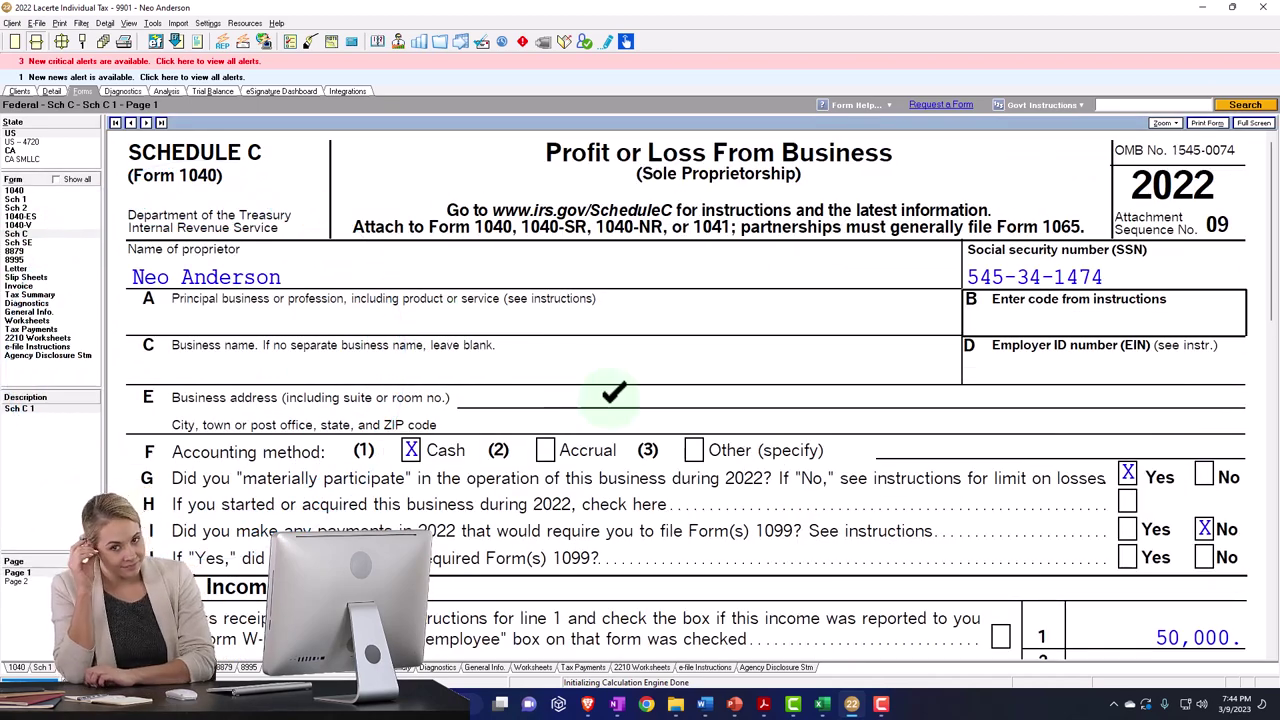
scroll(613, 393, "down", 4)
scroll(613, 393, "down", 1)
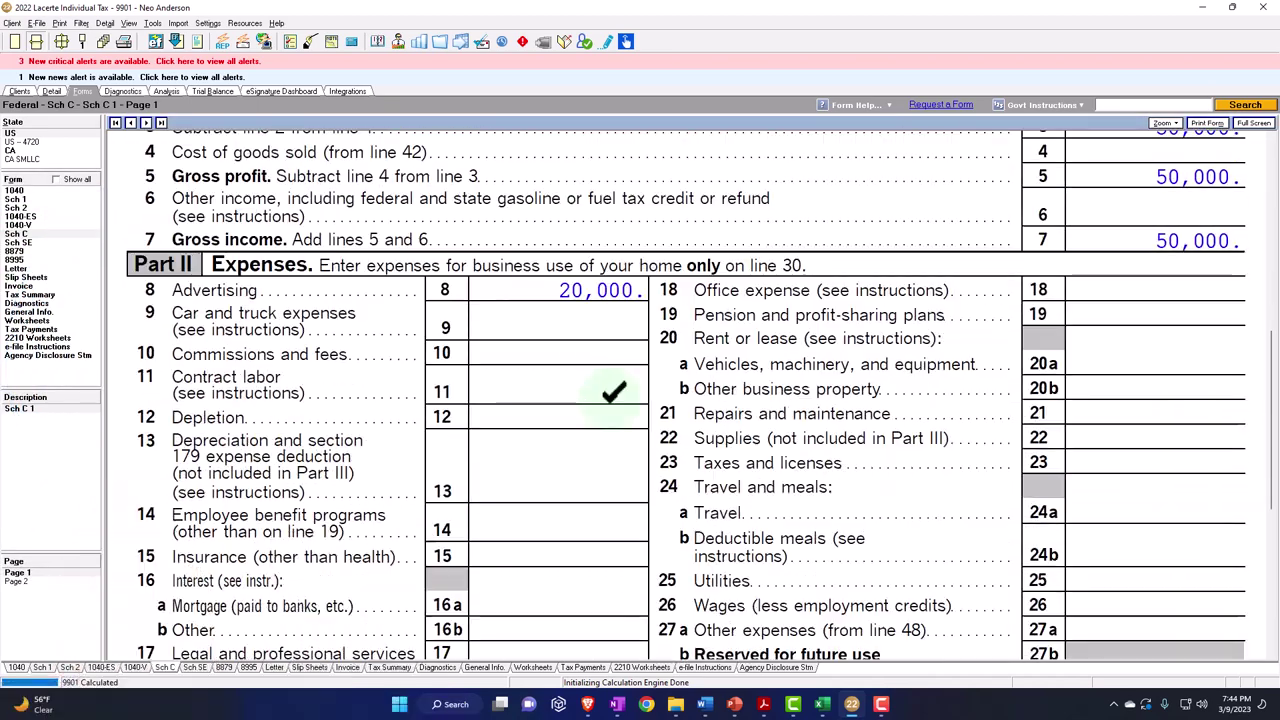
scroll(613, 393, "down", 1)
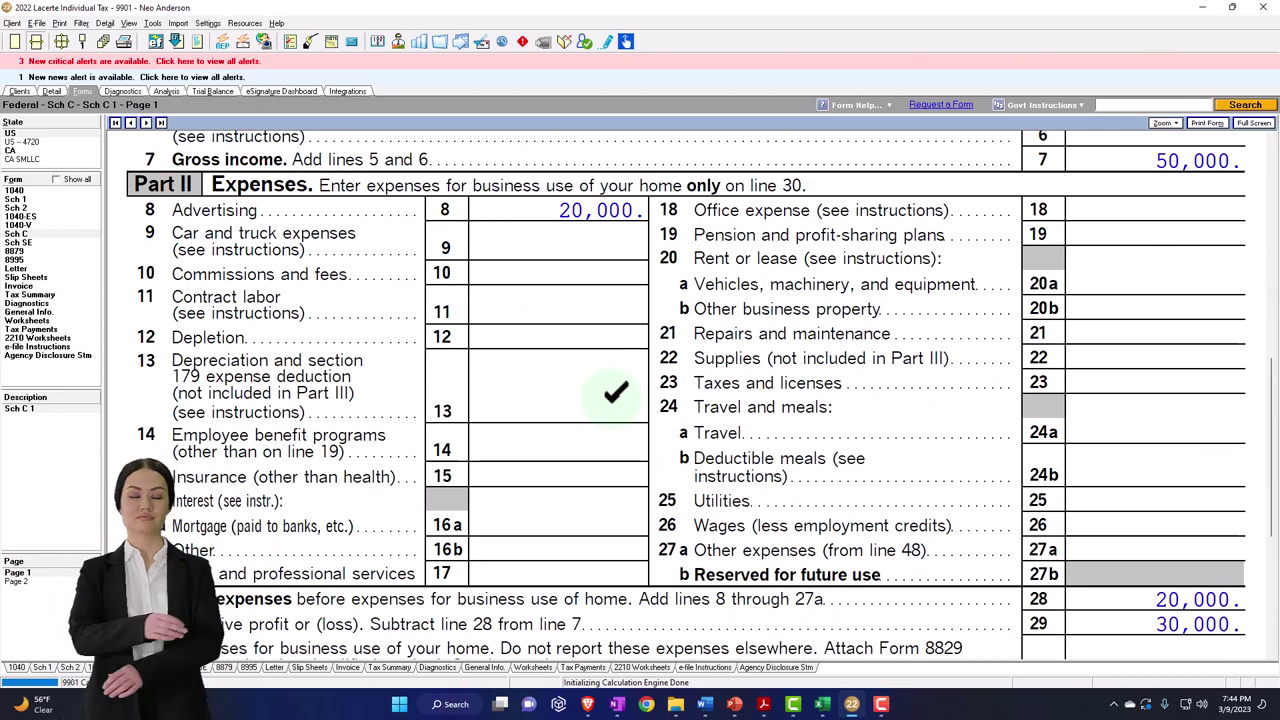
scroll(613, 393, "down", 1)
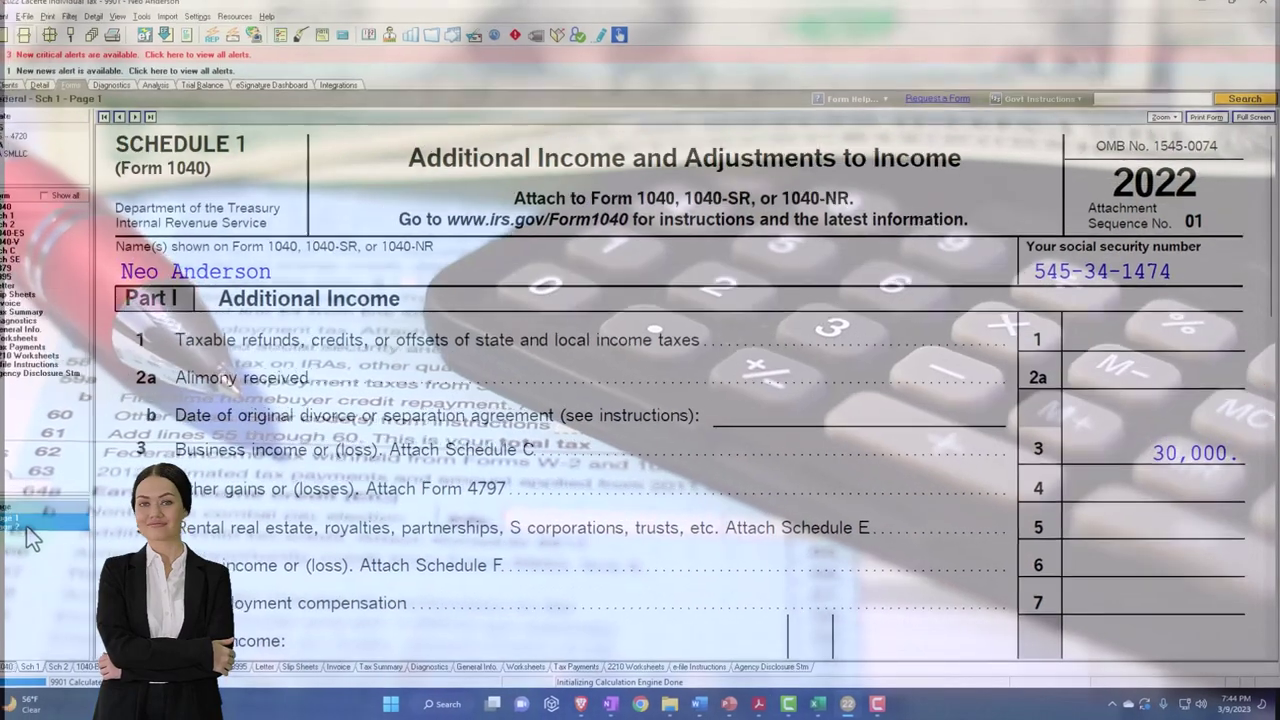
Check the line 15 self-employment tax deduction on Schedule 1 page 2, and review Form 1040 page 1 through taxable income
left_click(44, 529)
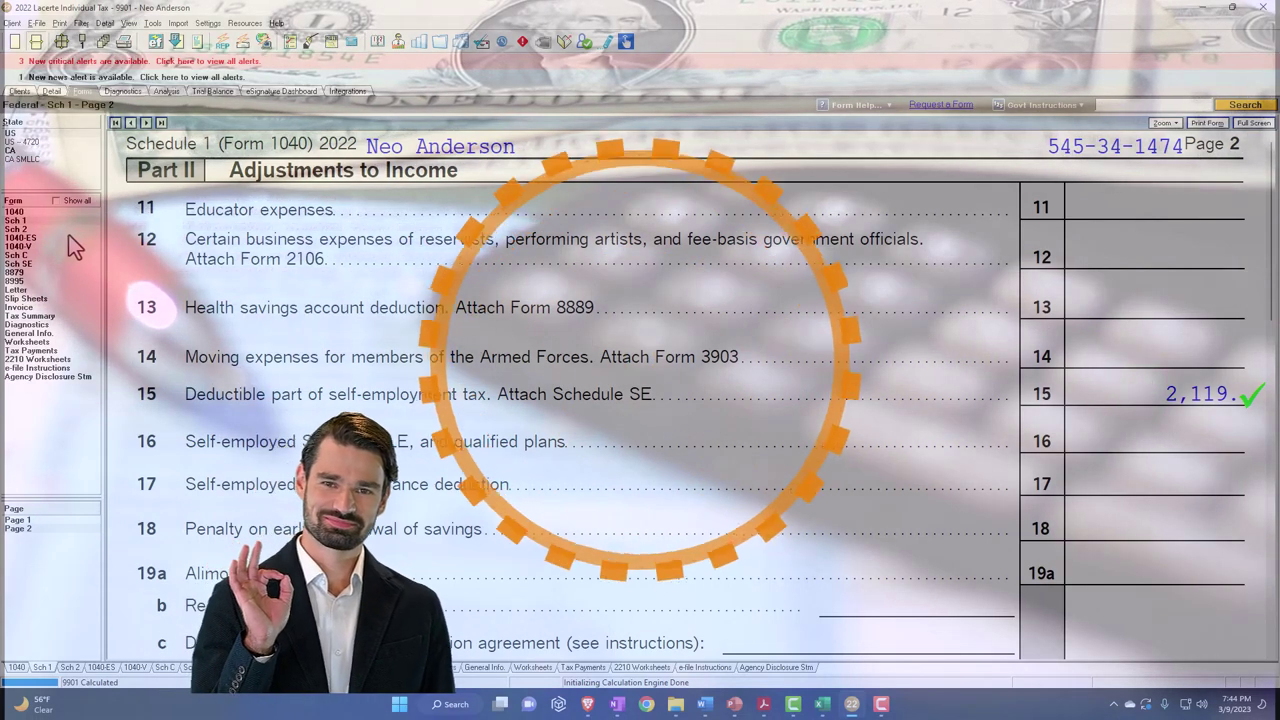
left_click(14, 212)
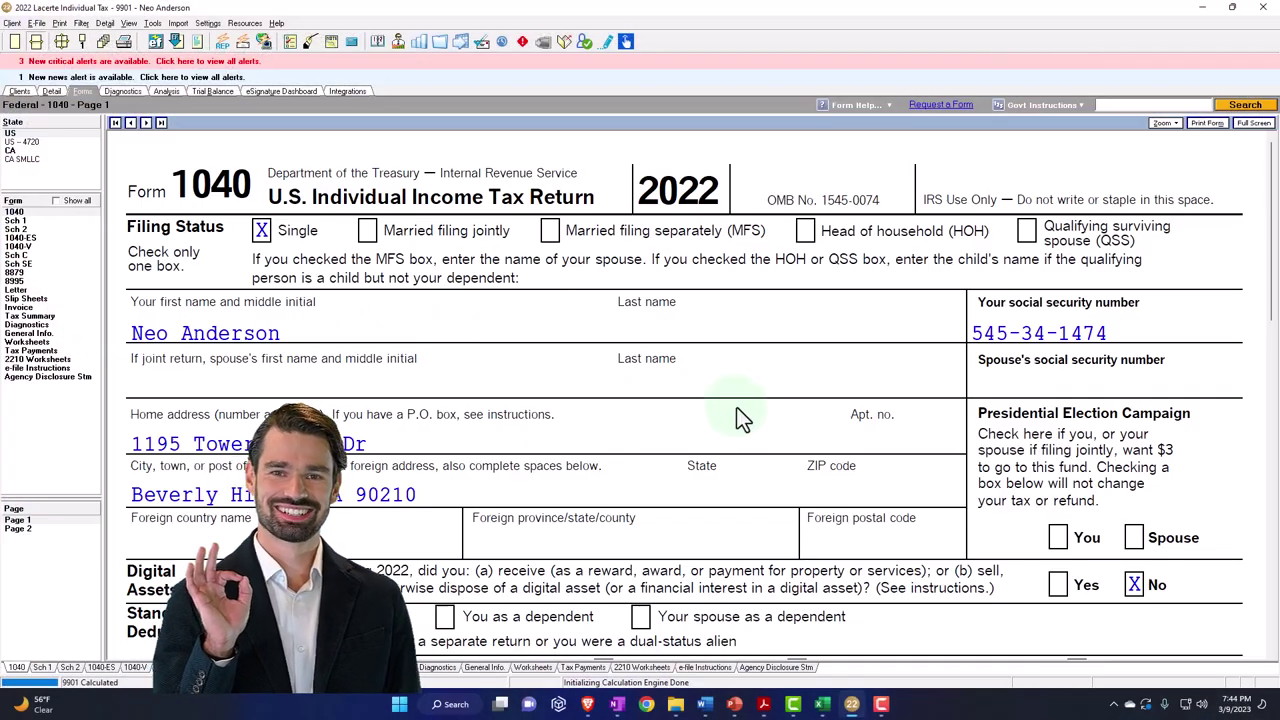
scroll(737, 420, "down", 10)
scroll(737, 410, "down", 10)
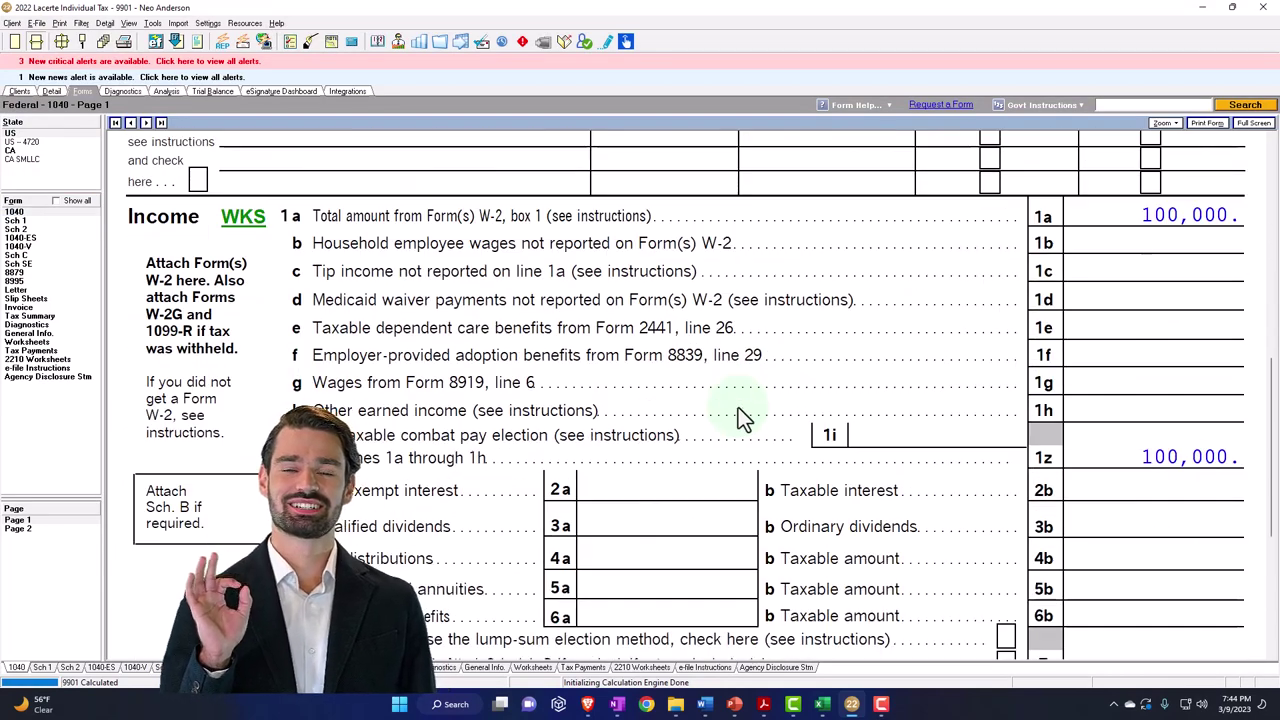
scroll(740, 415, "down", 2)
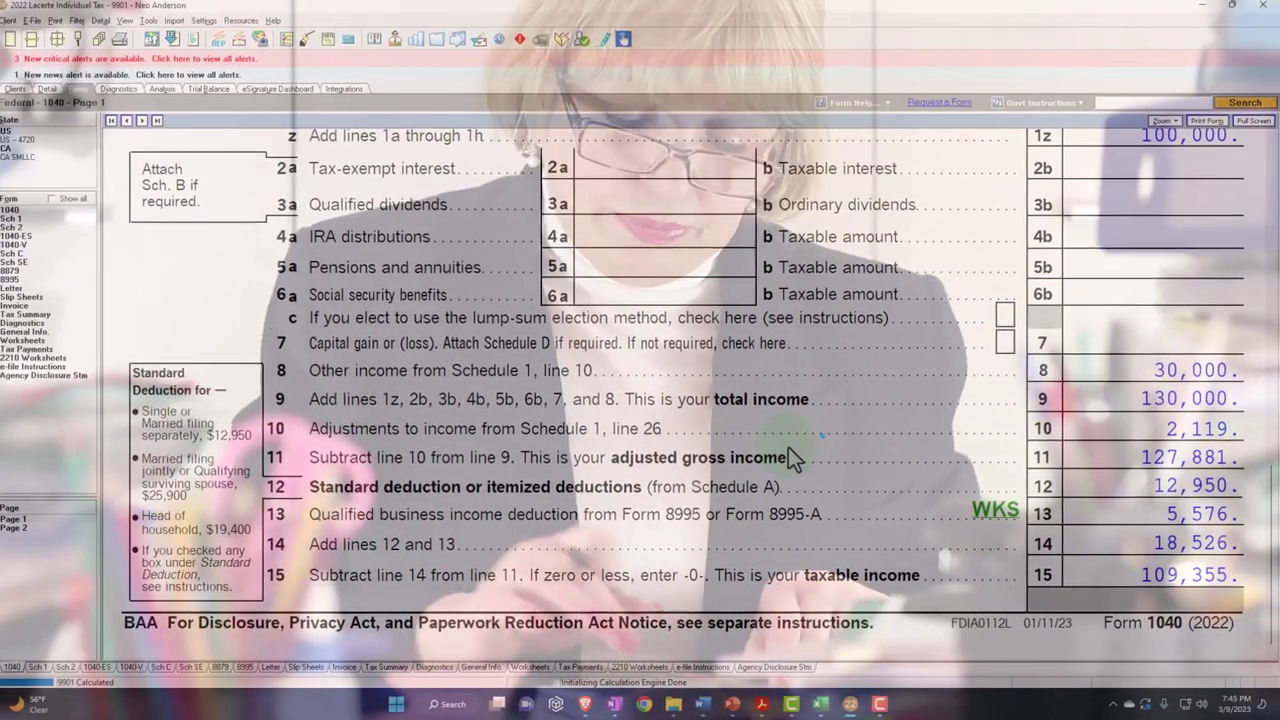
scroll(790, 450, "up", 2)
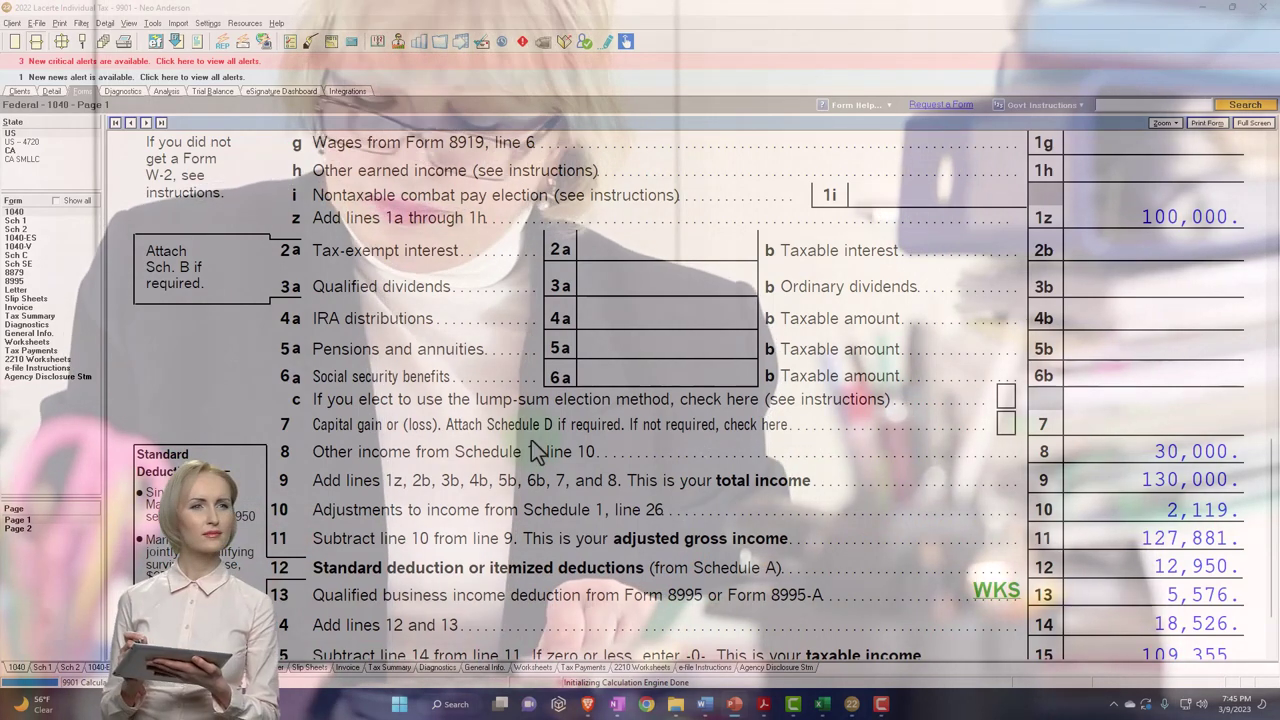
Look over Schedule C, and examine the self-employed SEP, SIMPLE and qualified plans line on Schedule 1 page 2
left_click(22, 255)
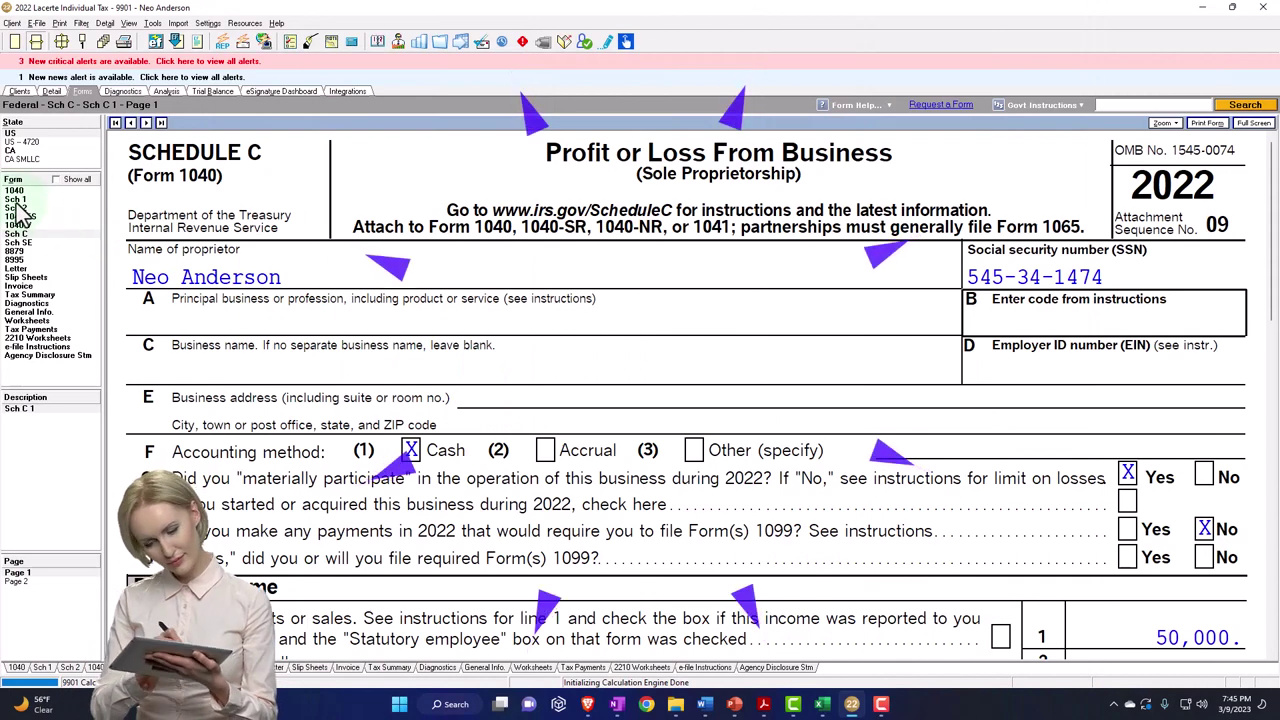
left_click(16, 200)
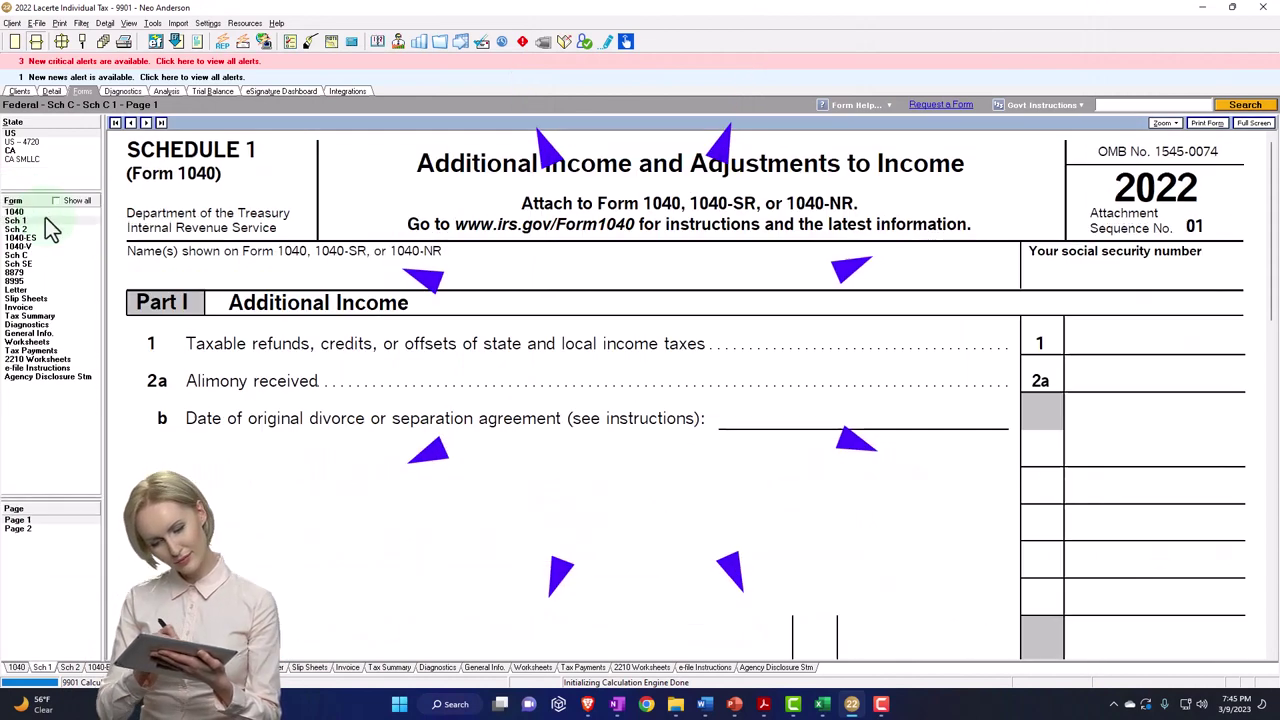
left_click(31, 528)
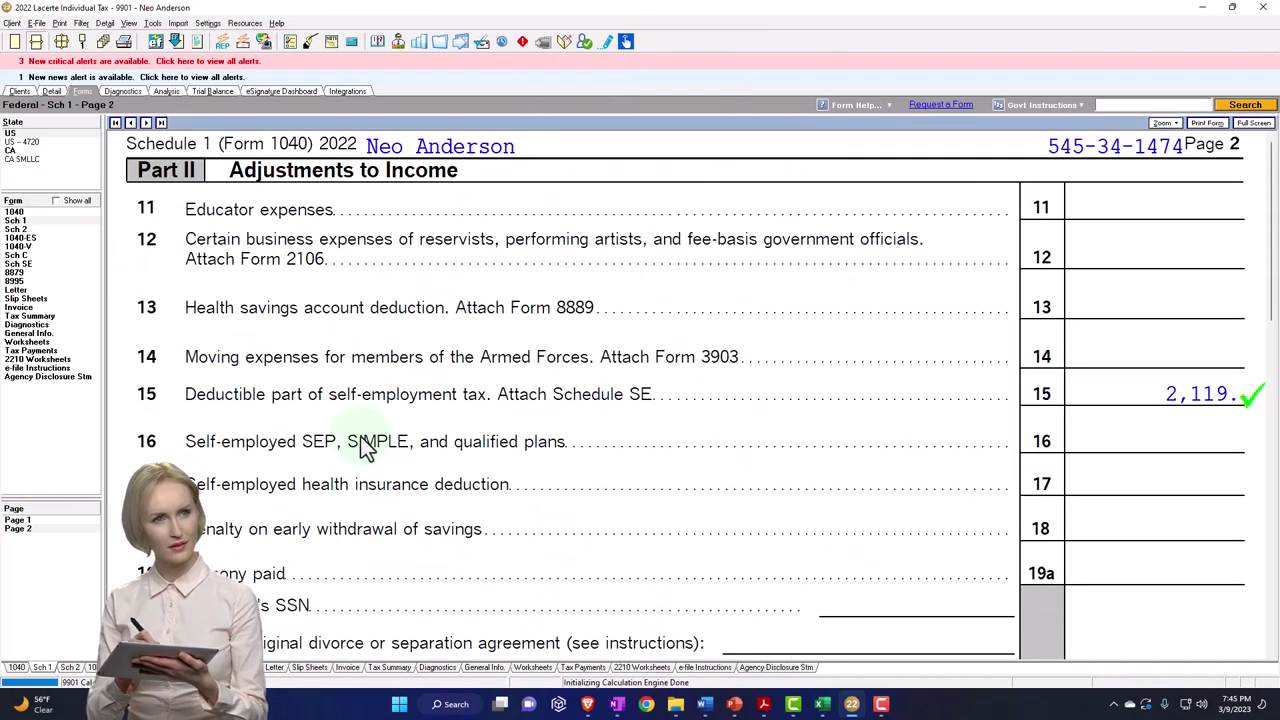
scroll(343, 457, "down", 2)
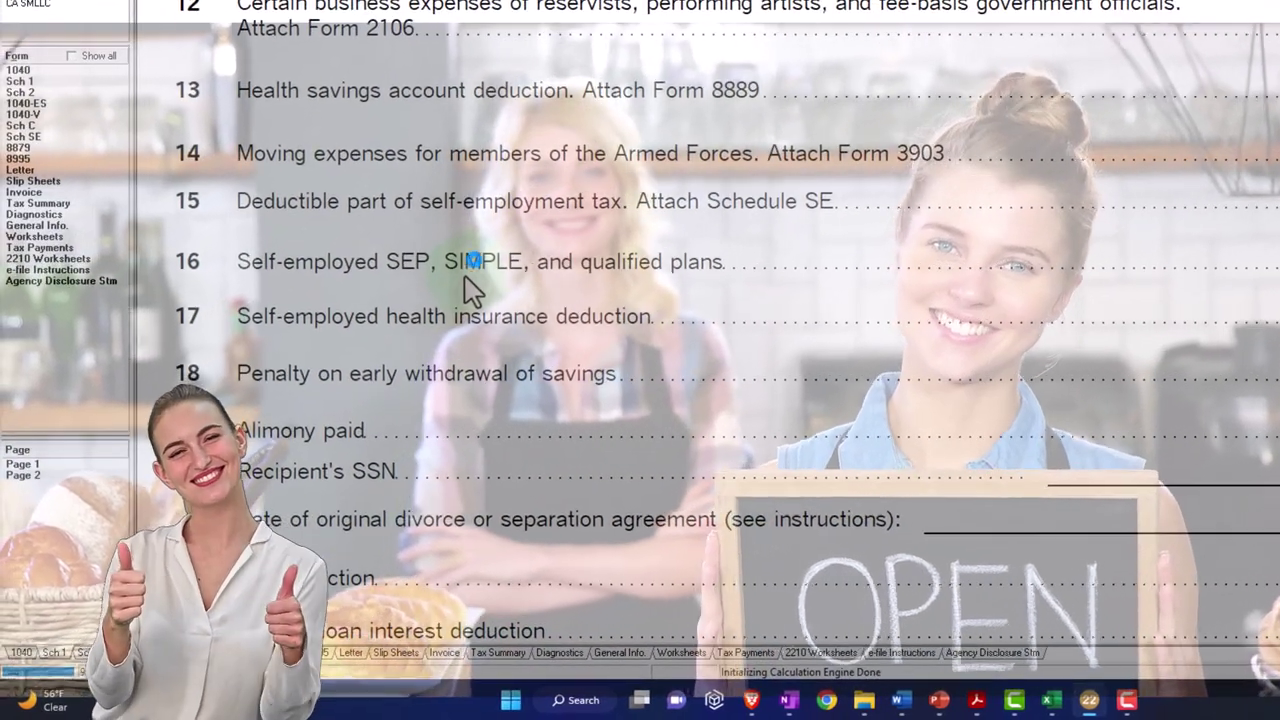
left_click(470, 290)
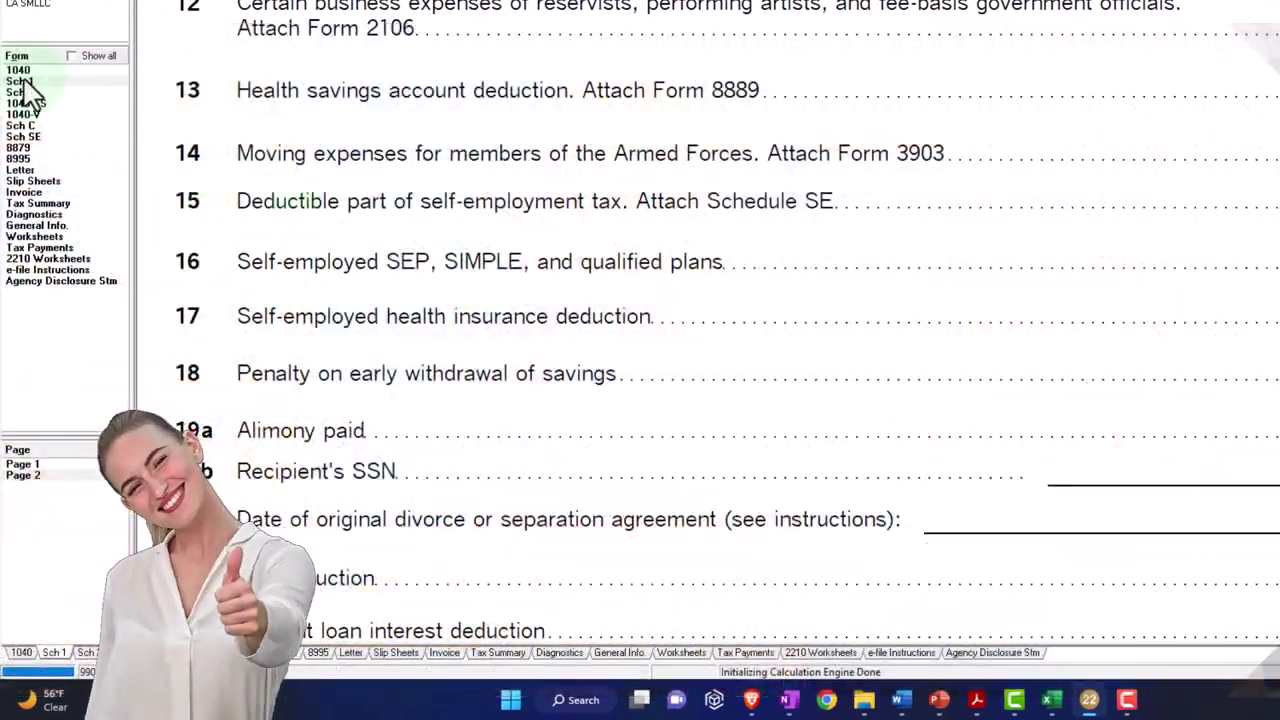
Look at the W-2 wages on Form 1040 page 1, and return to the Part II adjustments on Schedule 1 page 2
left_click(18, 70)
scroll(900, 370, "down", 10)
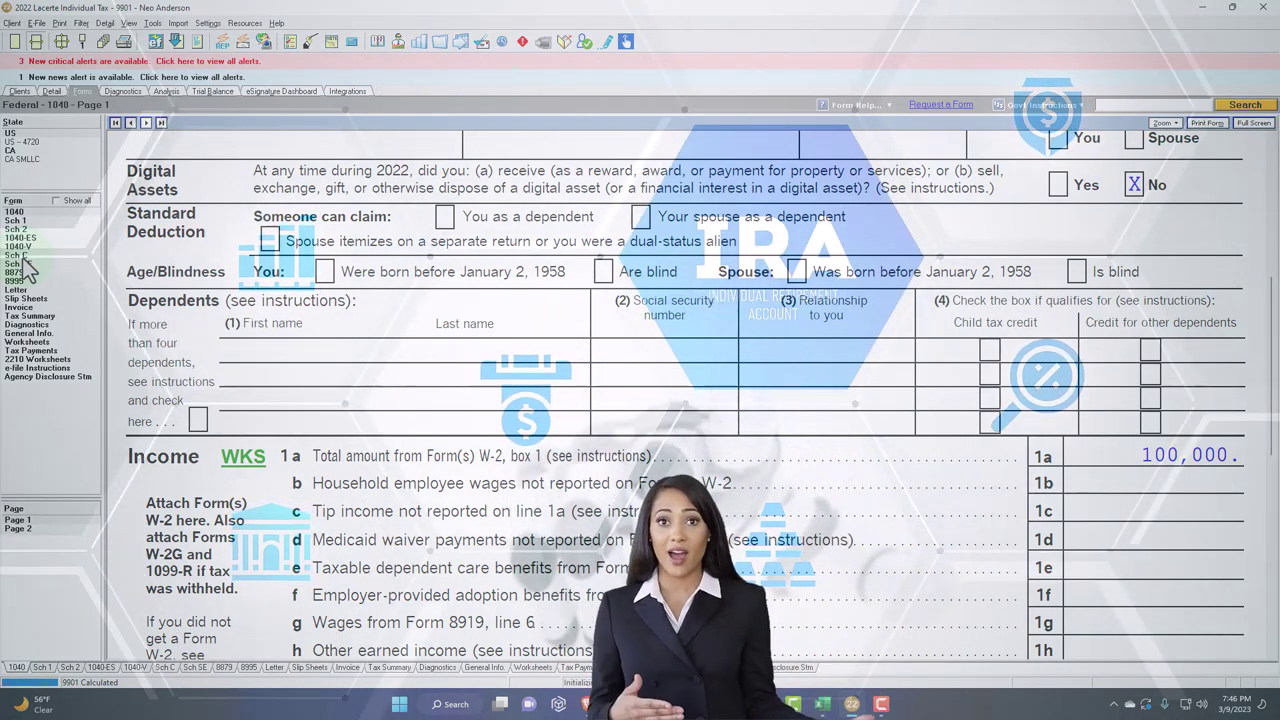
left_click(27, 221)
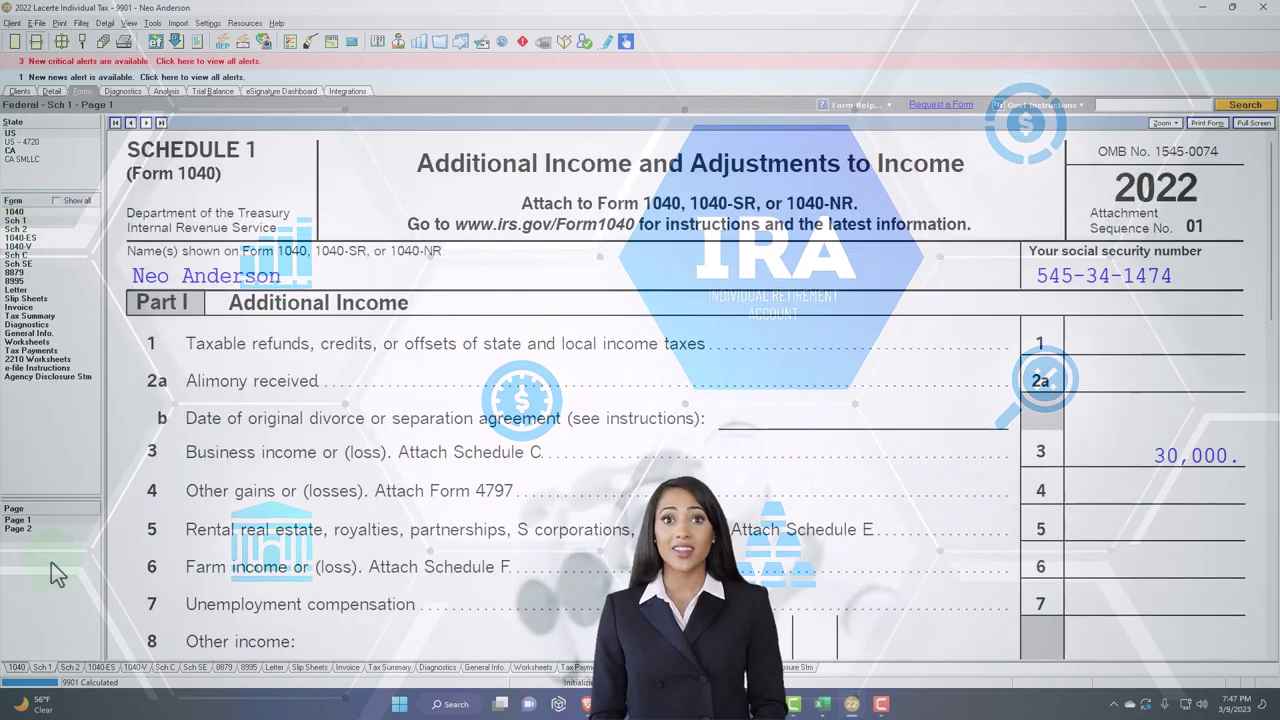
left_click(33, 529)
scroll(349, 505, "down", 3)
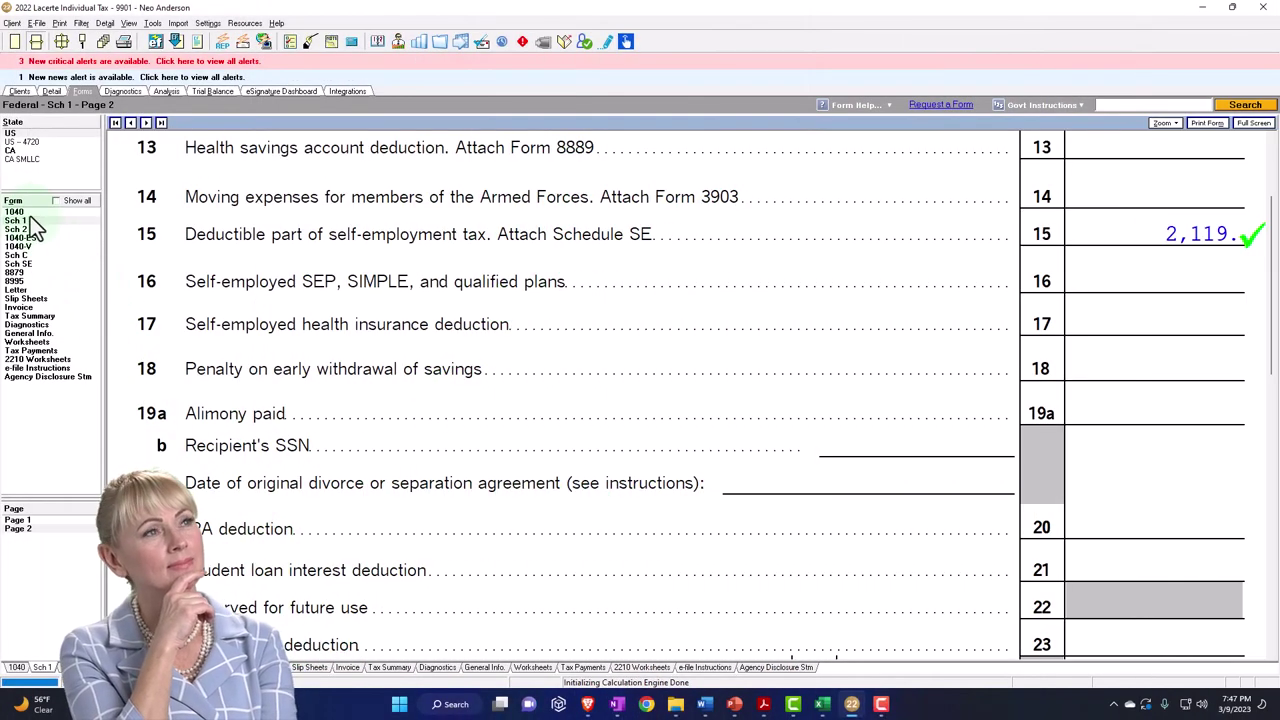
Examine the income section of Form 1040 page 1 from line 1a wages through the line 1z total
left_click(26, 213)
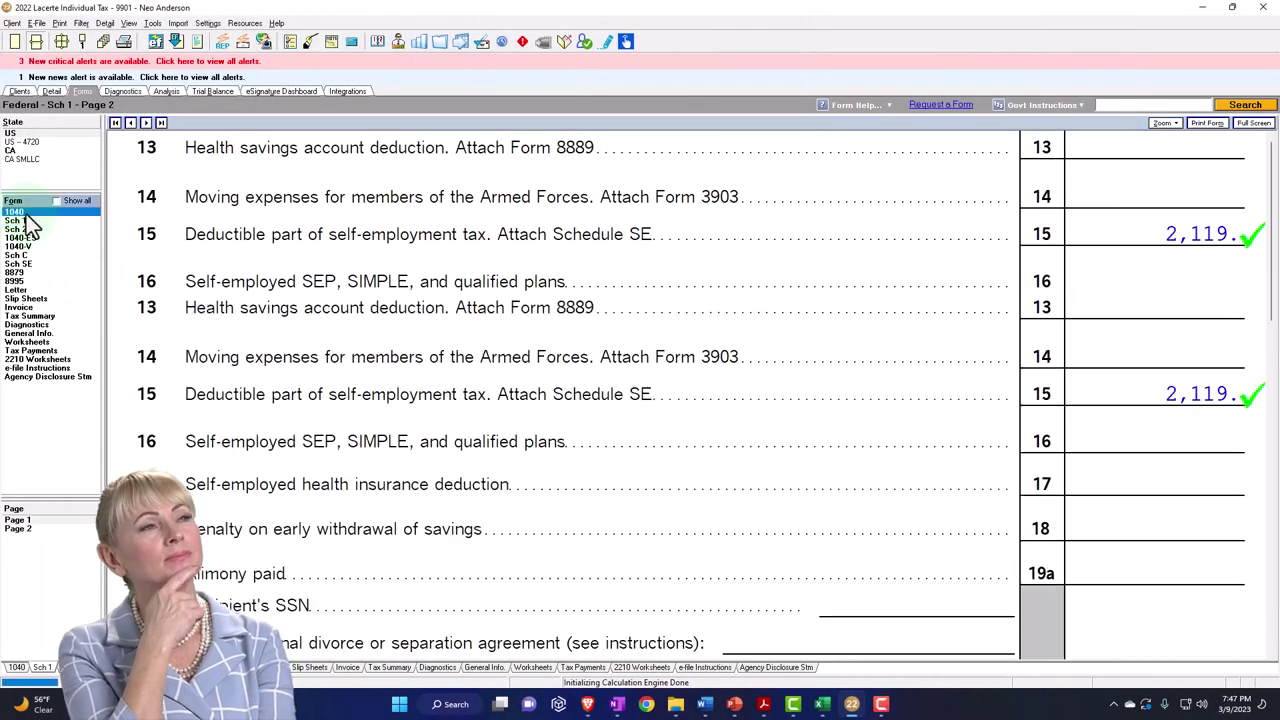
scroll(941, 387, "down", 5)
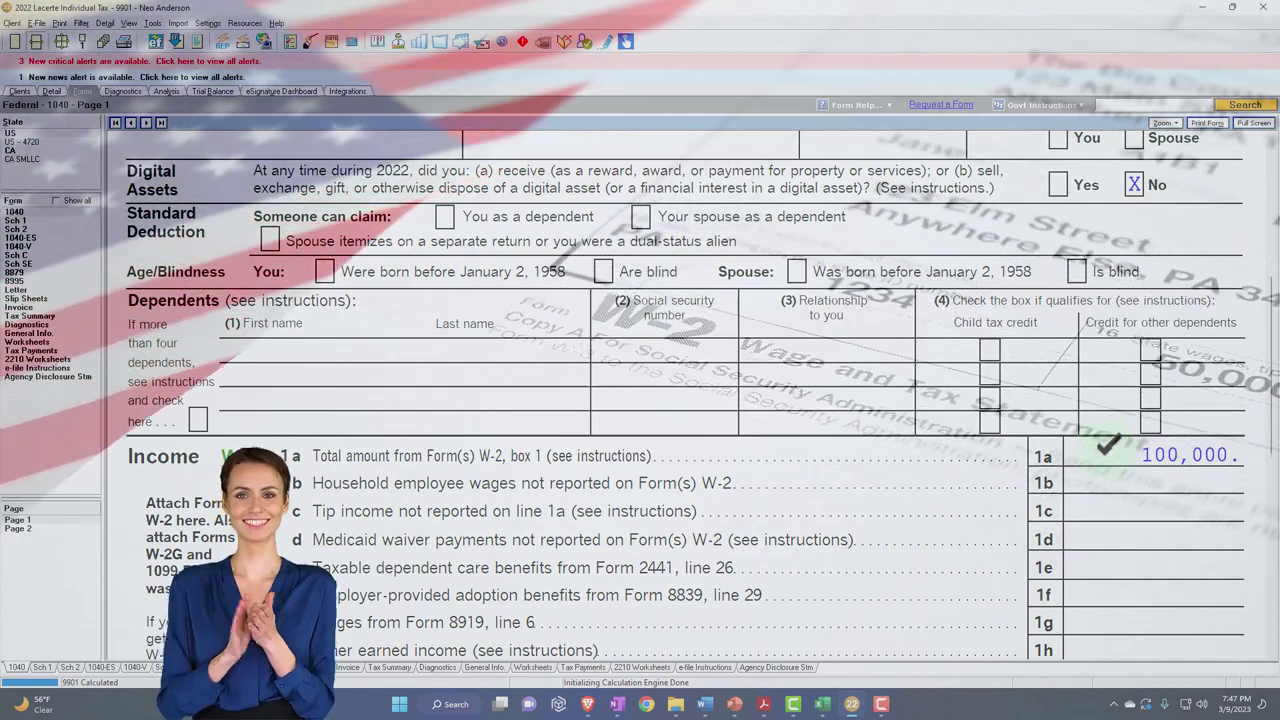
scroll(680, 390, "down", 2)
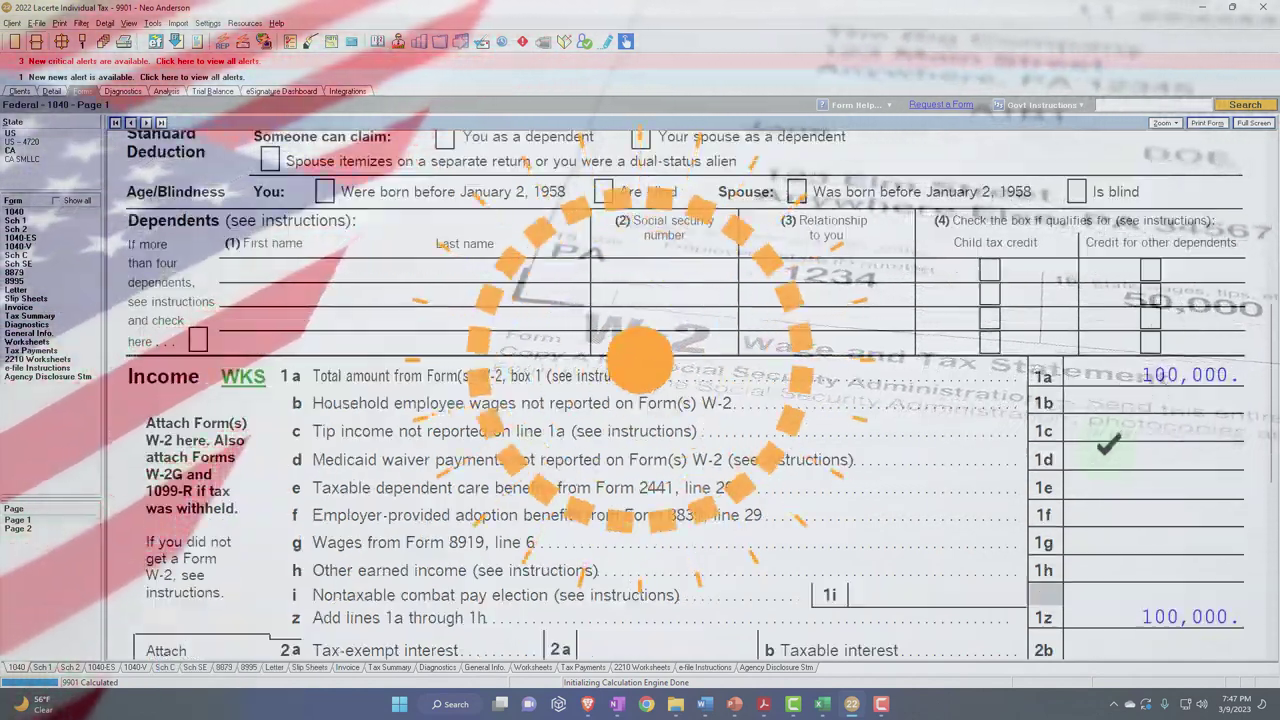
scroll(680, 390, "down", 2)
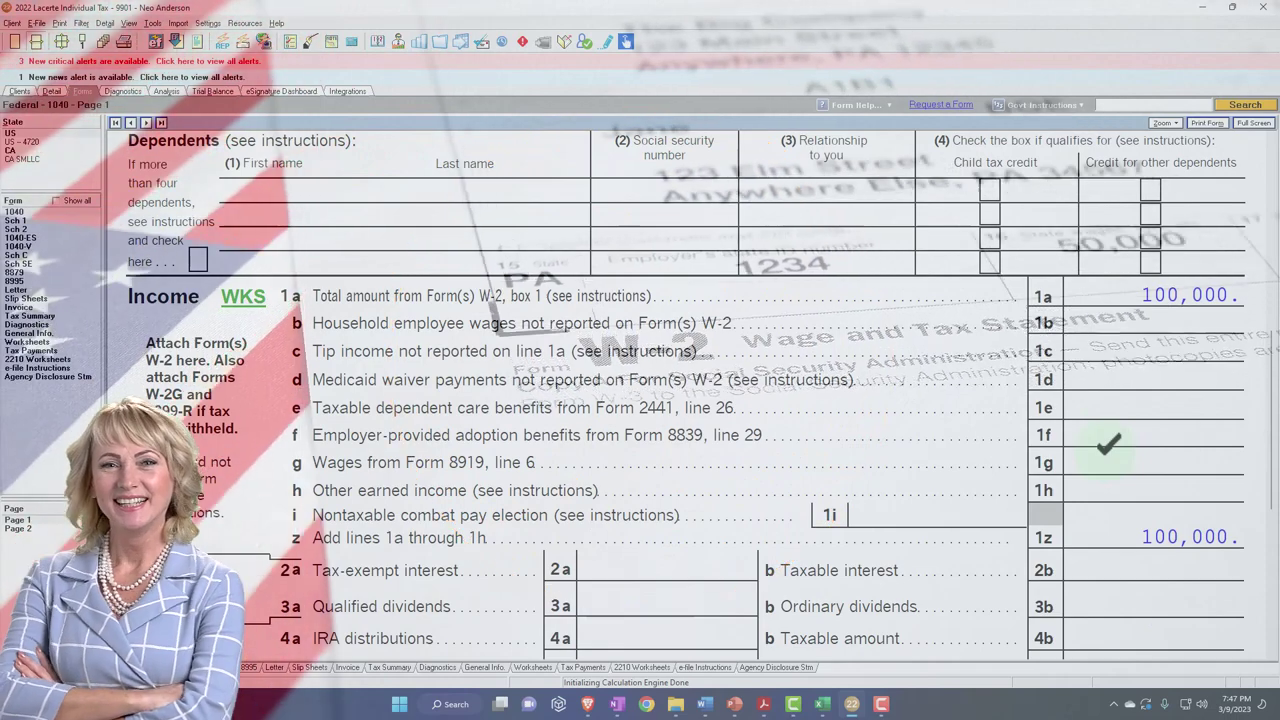
Compare the self-employed plan deduction on line 16 with the IRA deduction on line 20 of Schedule 1 page 2
left_click(14, 221)
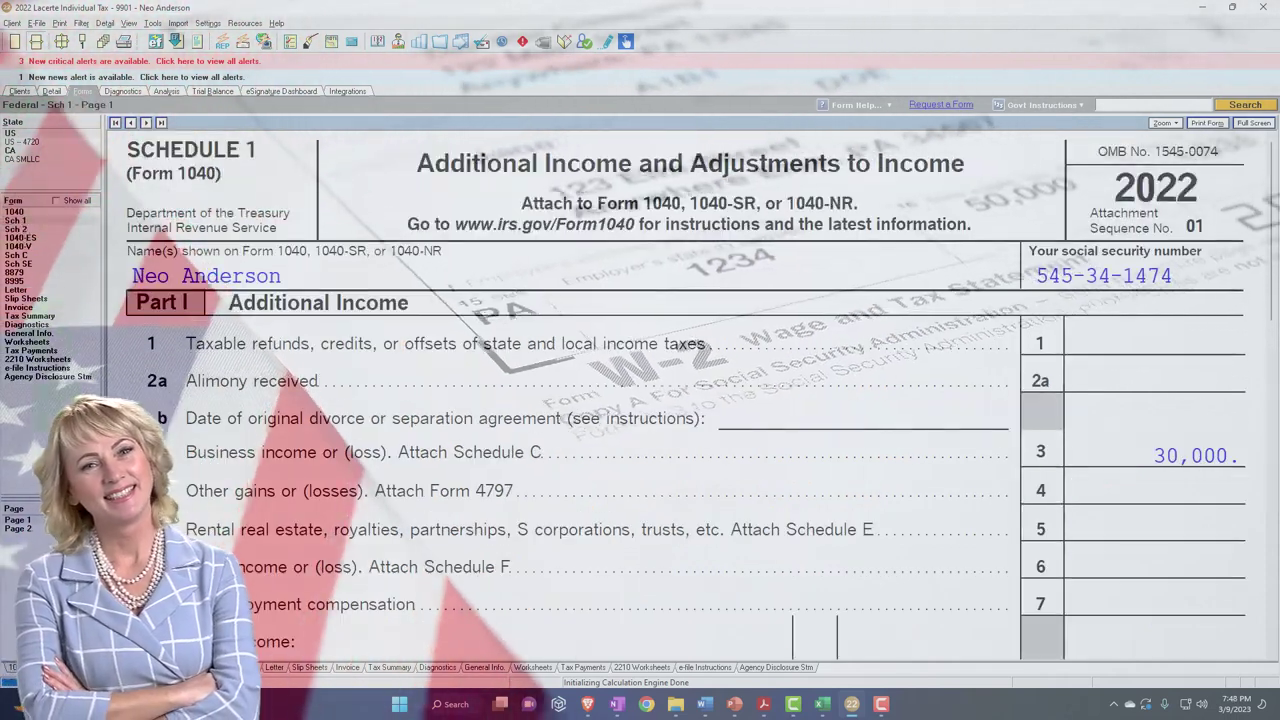
left_click(18, 528)
scroll(391, 529, "down", 3)
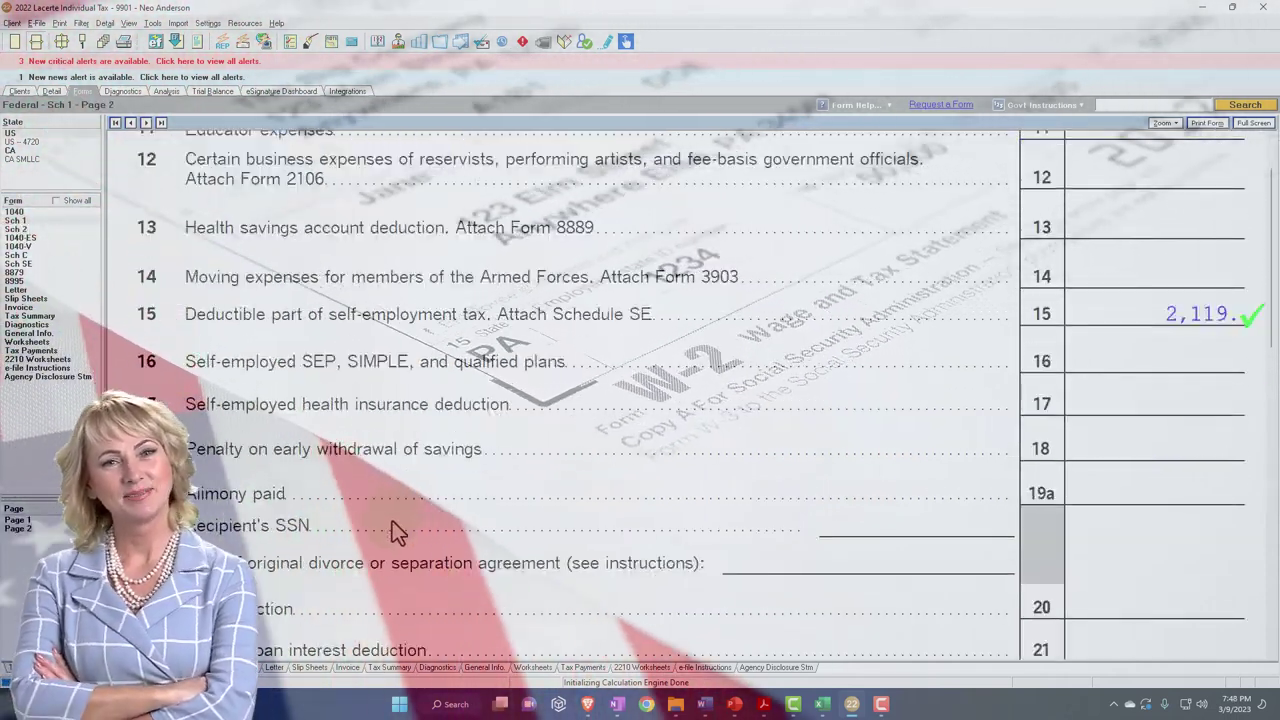
scroll(371, 537, "down", 1)
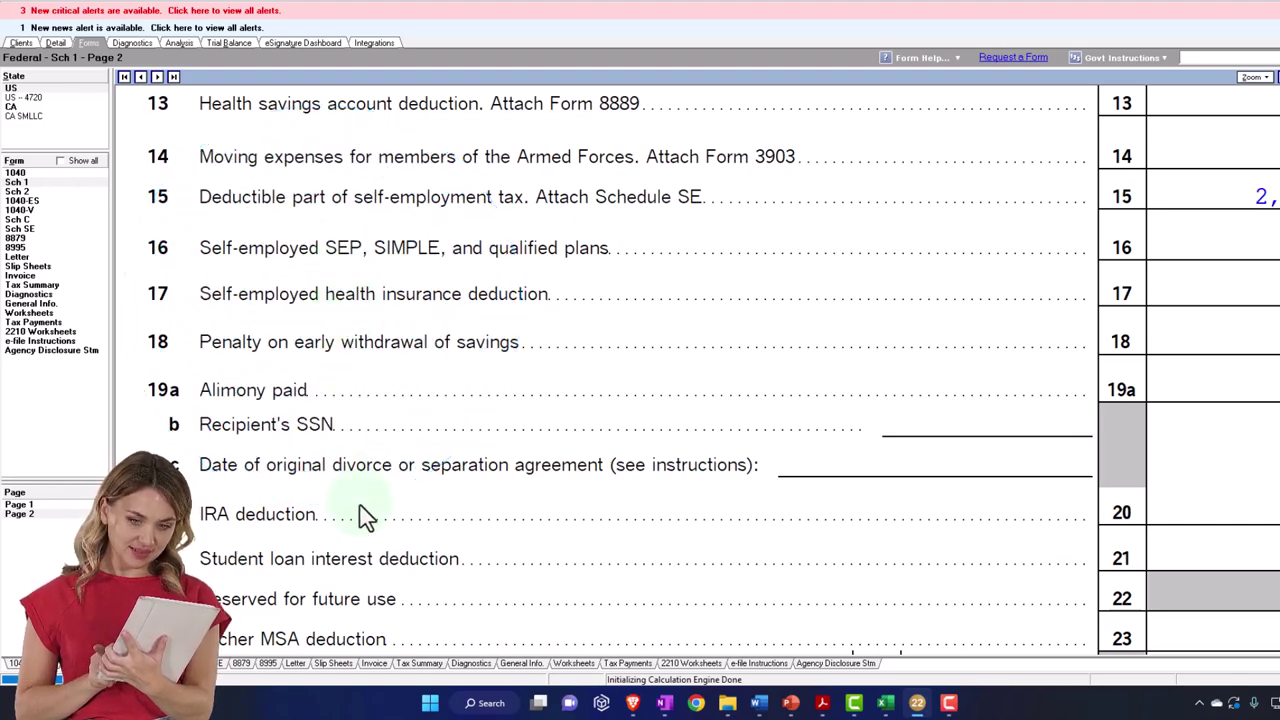
Open the Self-Employed SEP input from Schedule 1 line 16, enter 1 for the maximum contribution, and return to the form
right_click(1196, 253)
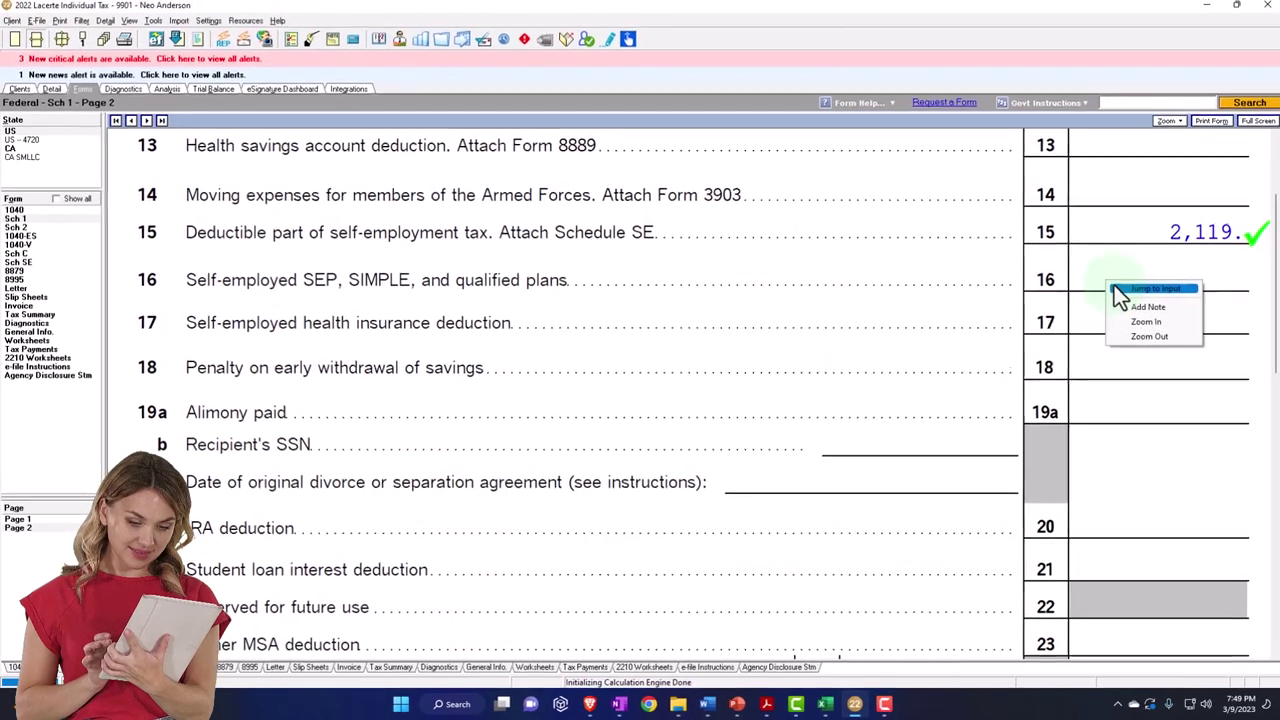
left_click(1114, 288)
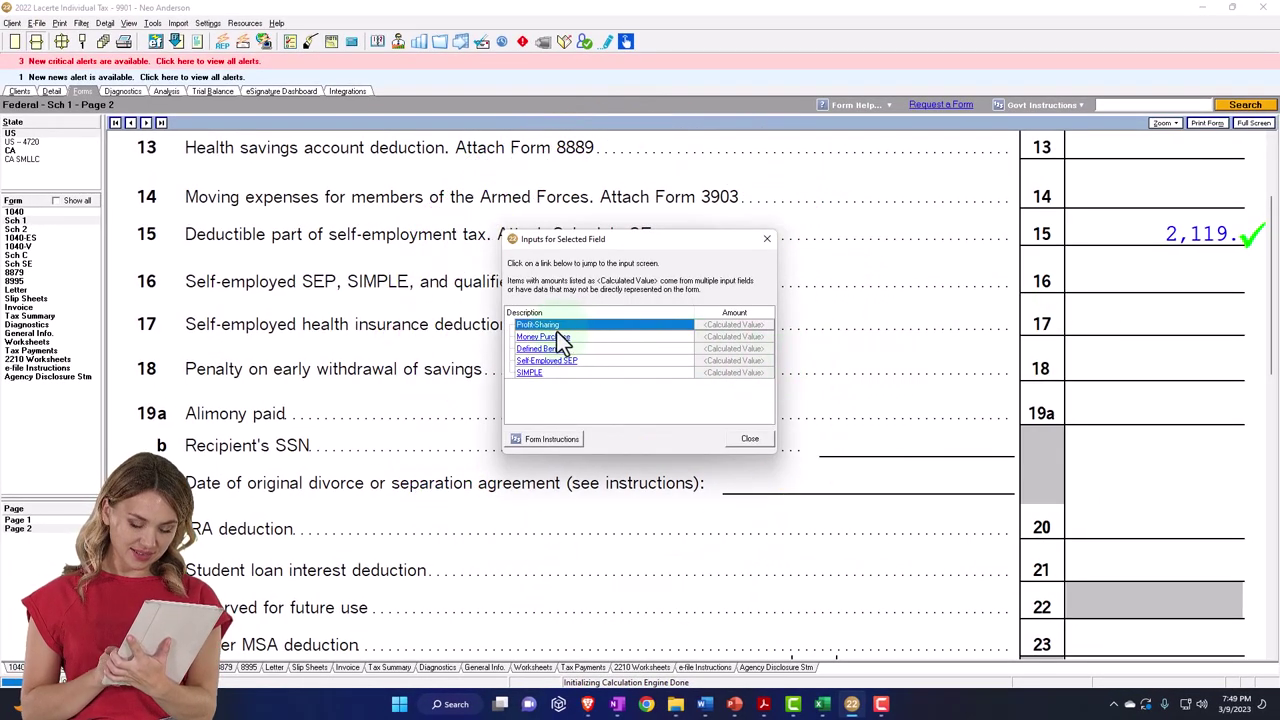
left_click(557, 362)
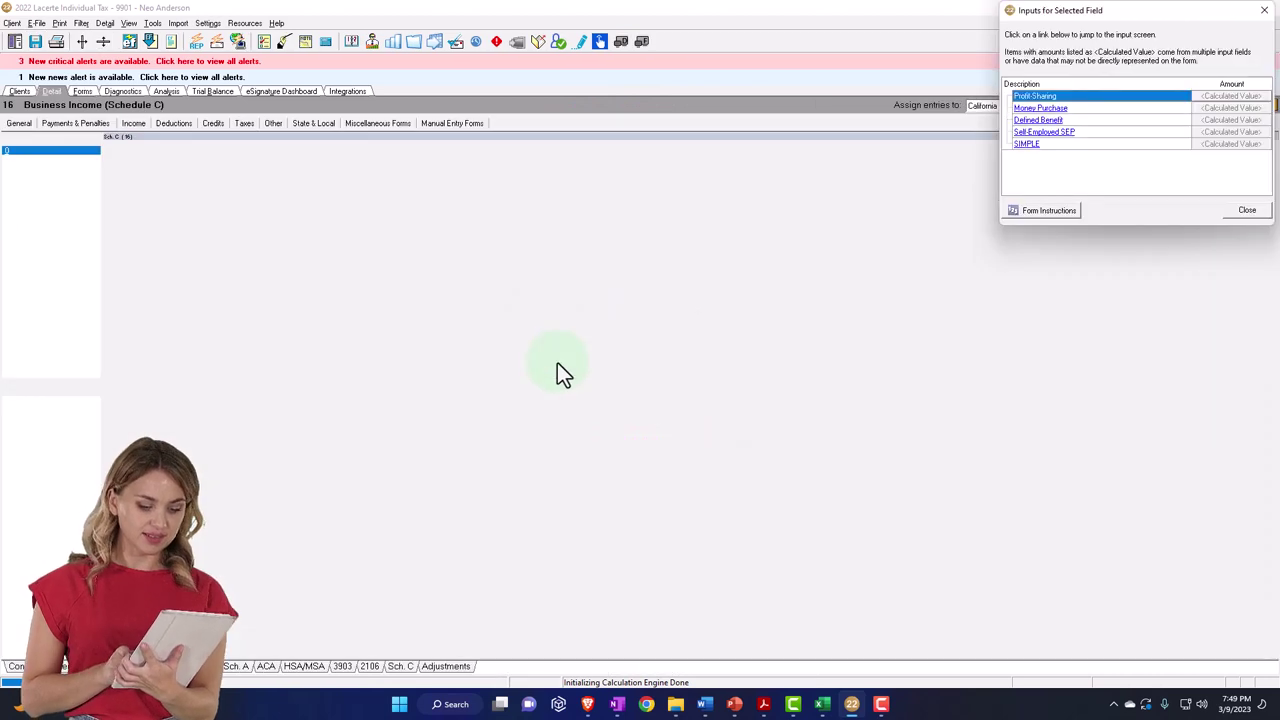
left_click(1264, 14)
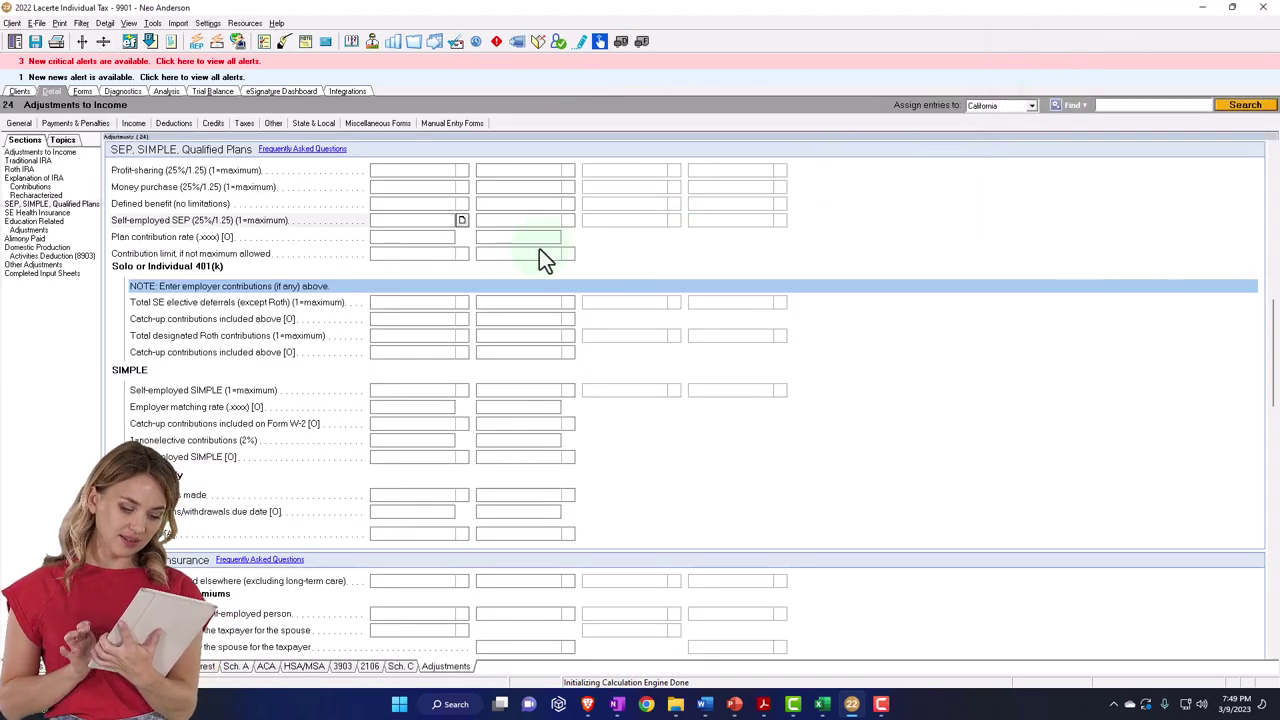
left_click(419, 236)
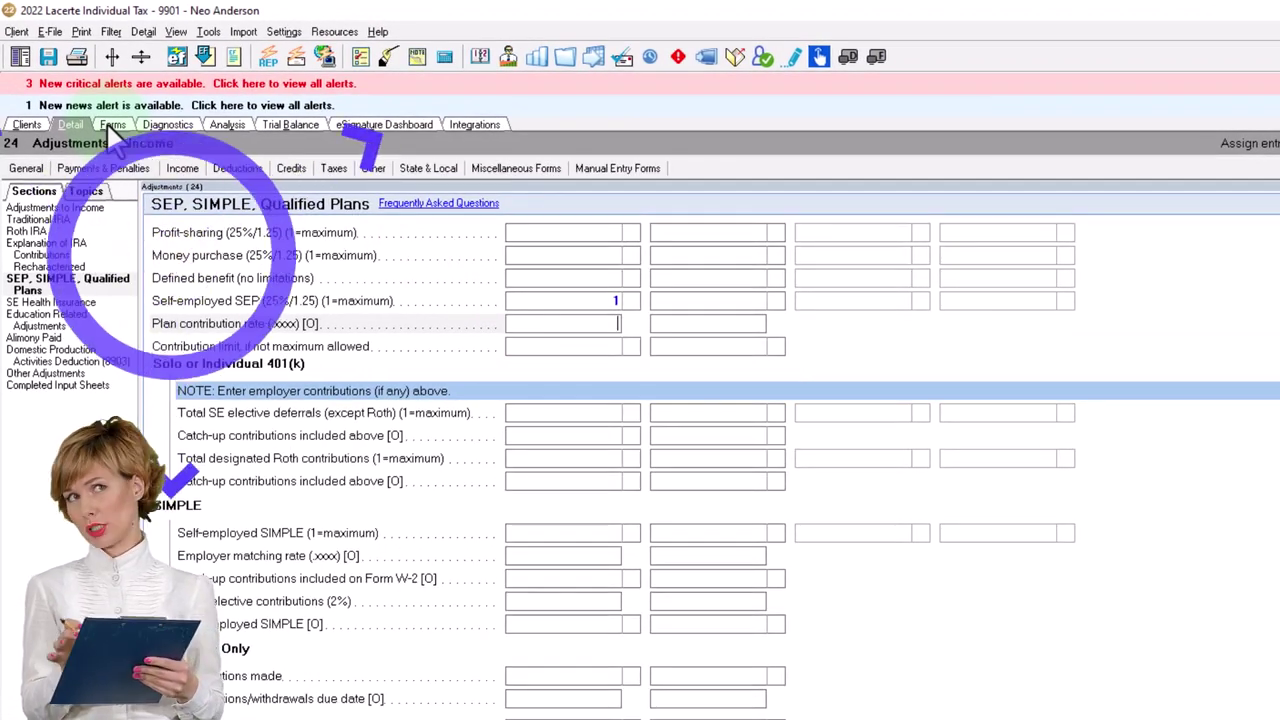
left_click(112, 125)
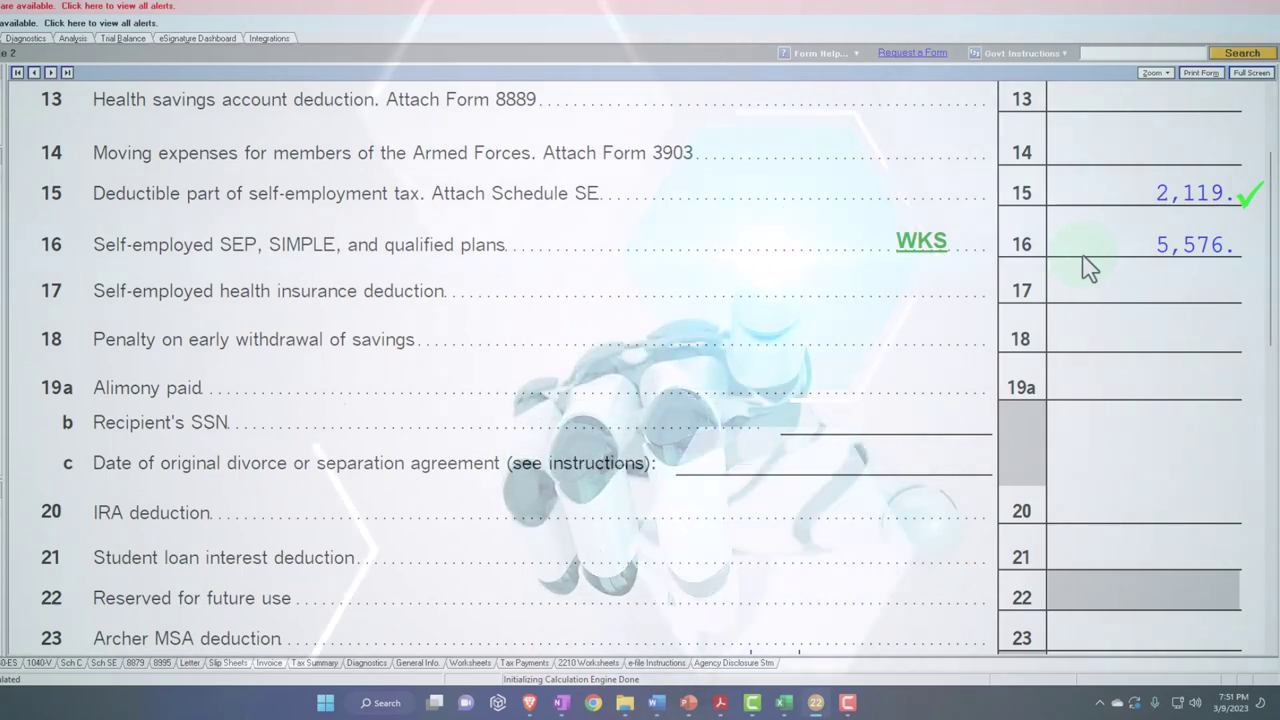
Open the Business Income (Schedule C) input from the Schedule 1 form and go to its Income section
left_click(1076, 270)
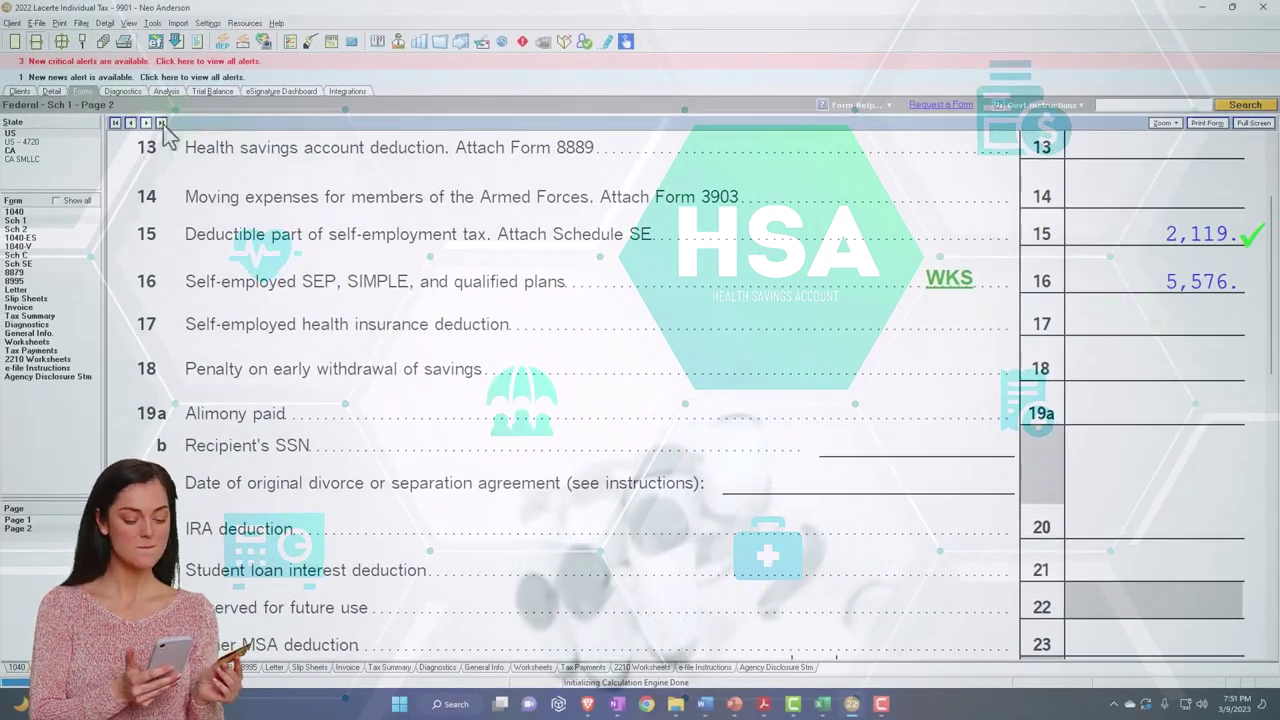
left_click(55, 92)
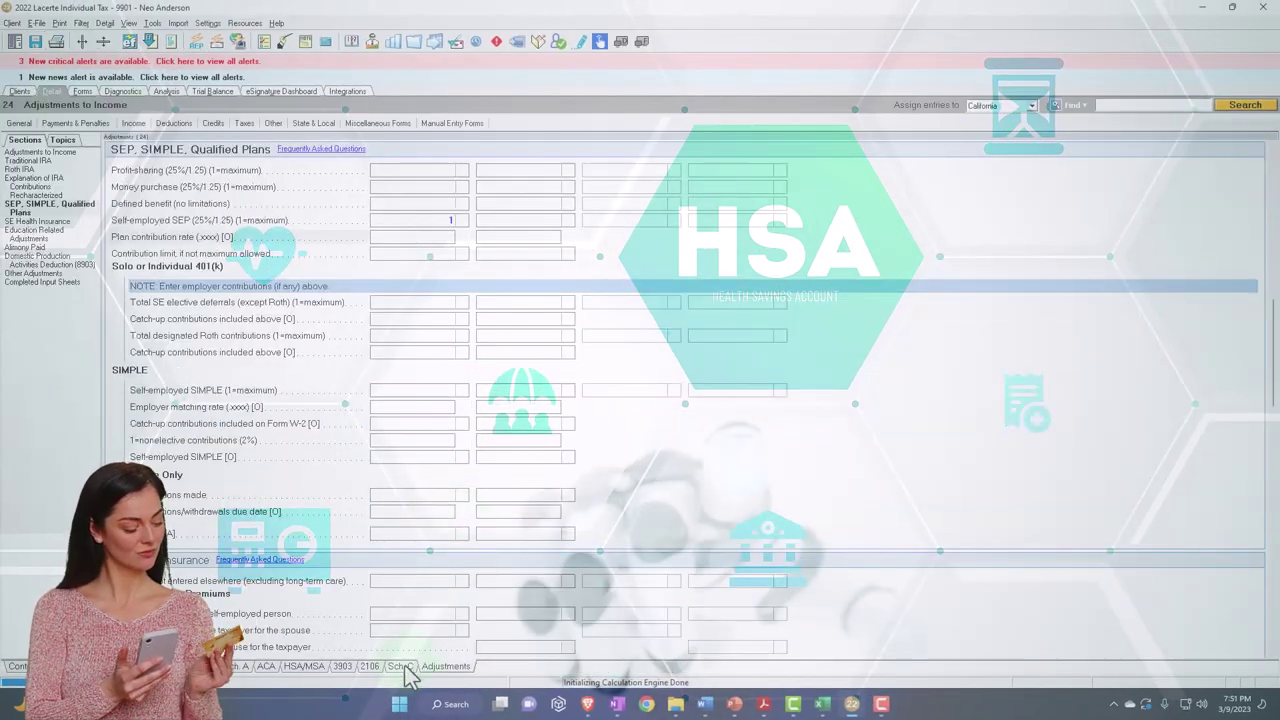
left_click(402, 667)
scroll(440, 245, "up", 5)
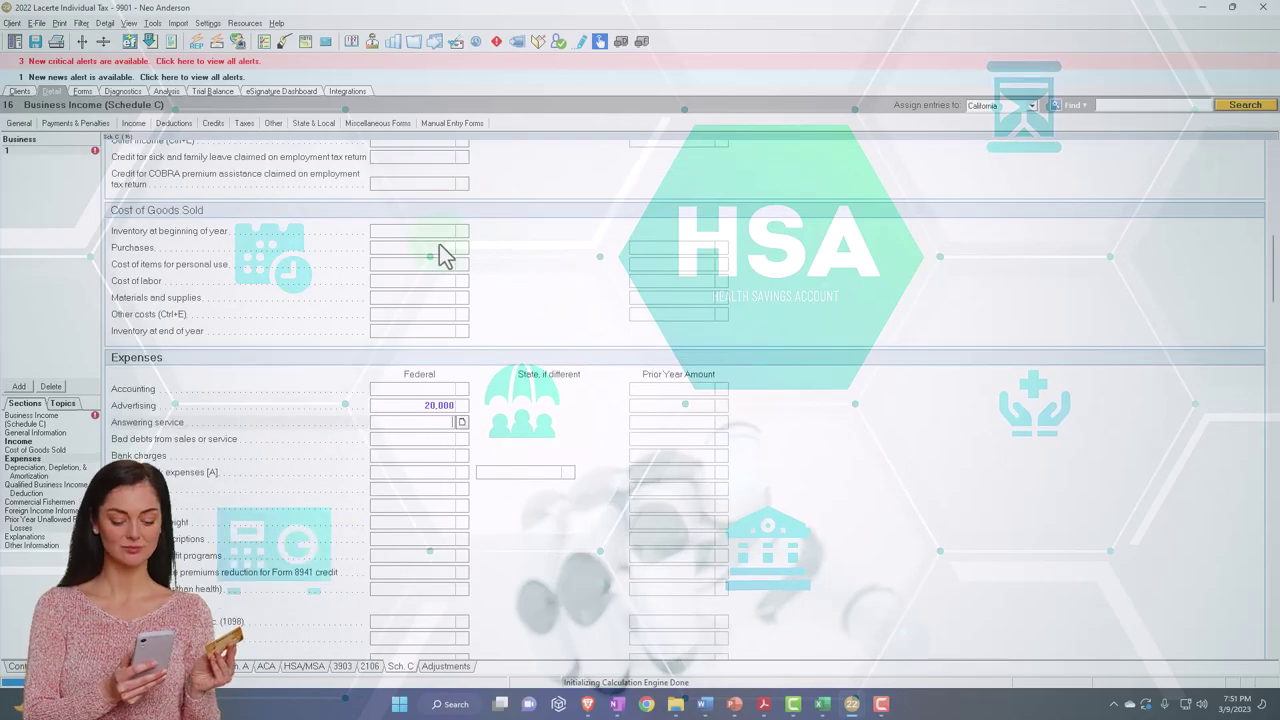
left_click(432, 305)
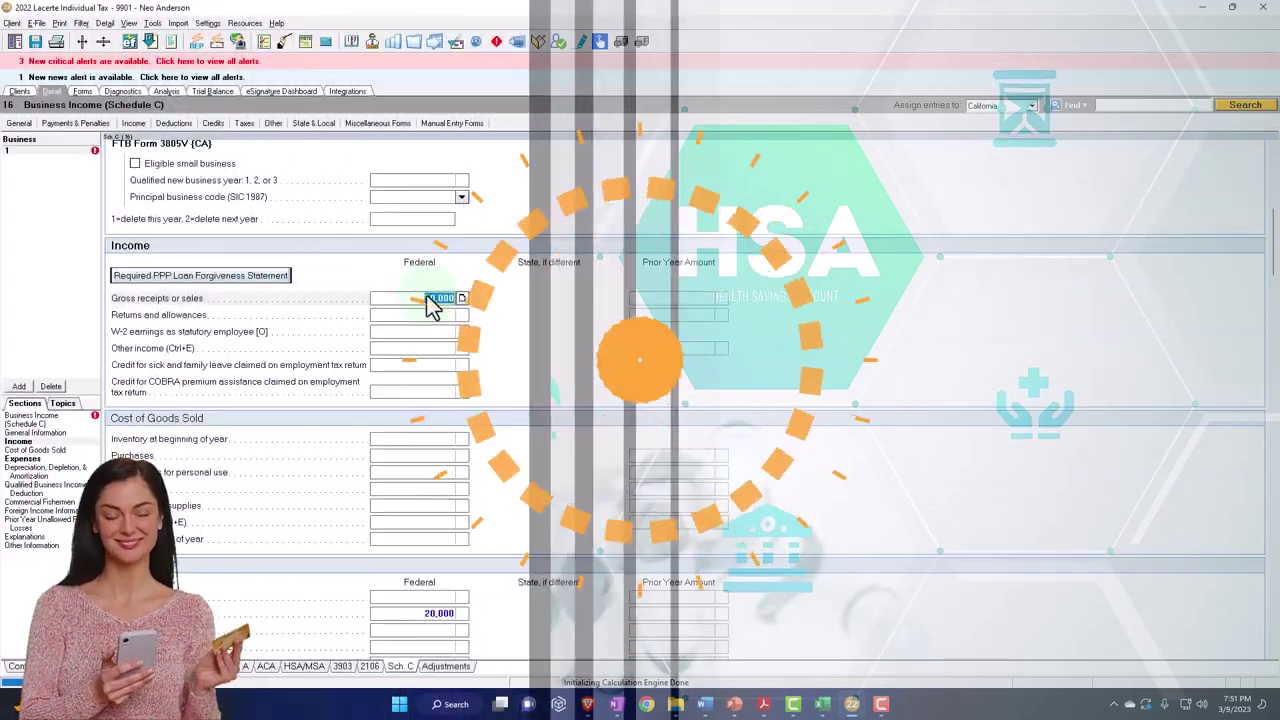
type("700,000")
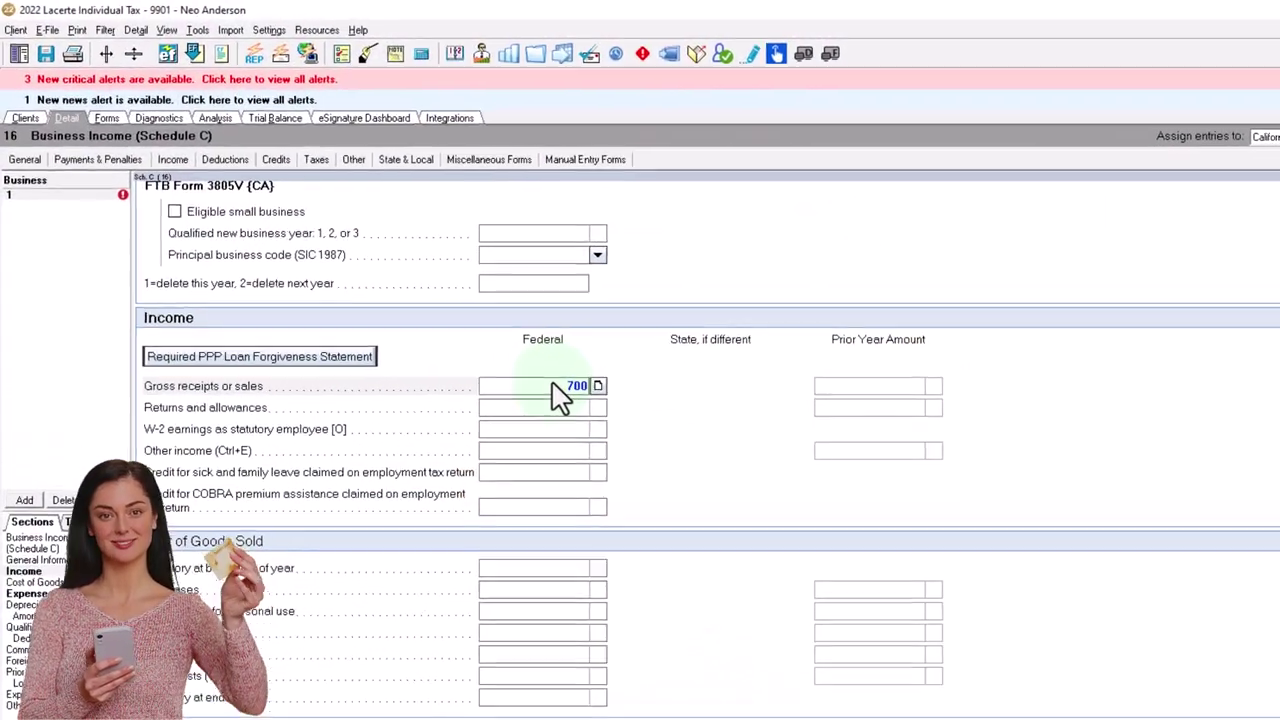
left_click(490, 340)
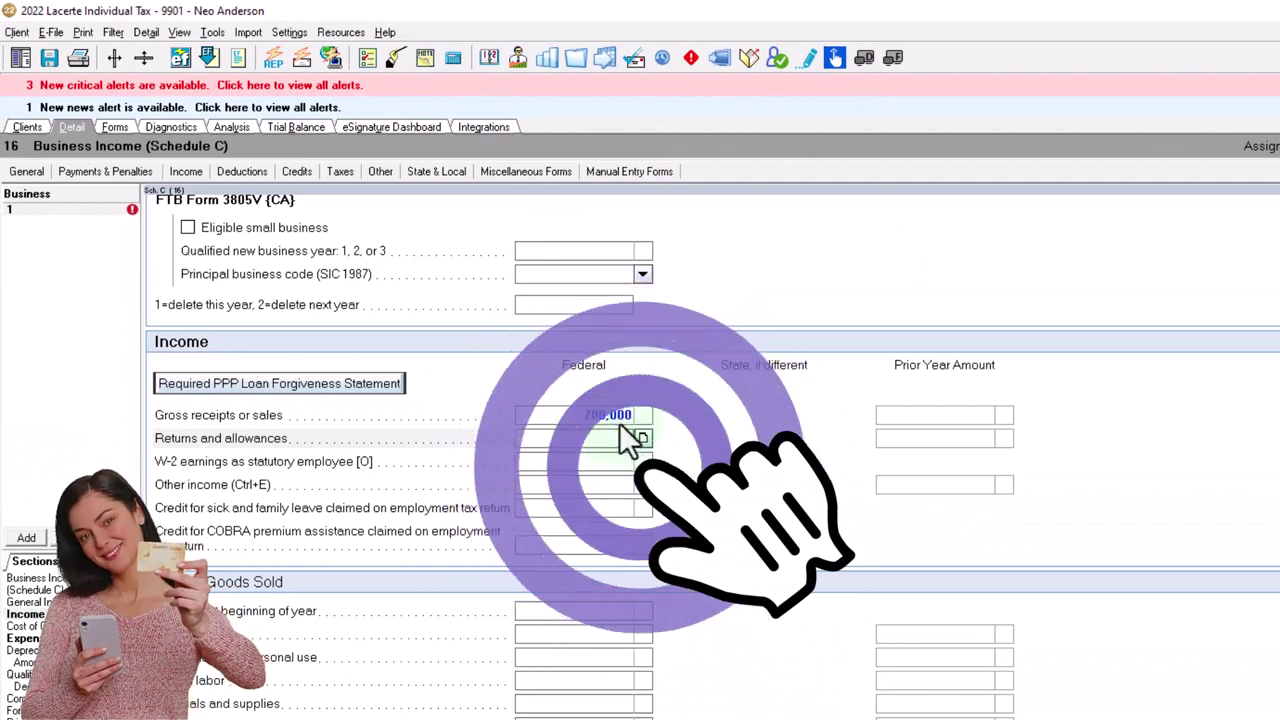
Set the Schedule C federal gross receipts or sales to 90,000 and return to Schedule 1 page 2 in the forms view
left_click(601, 415)
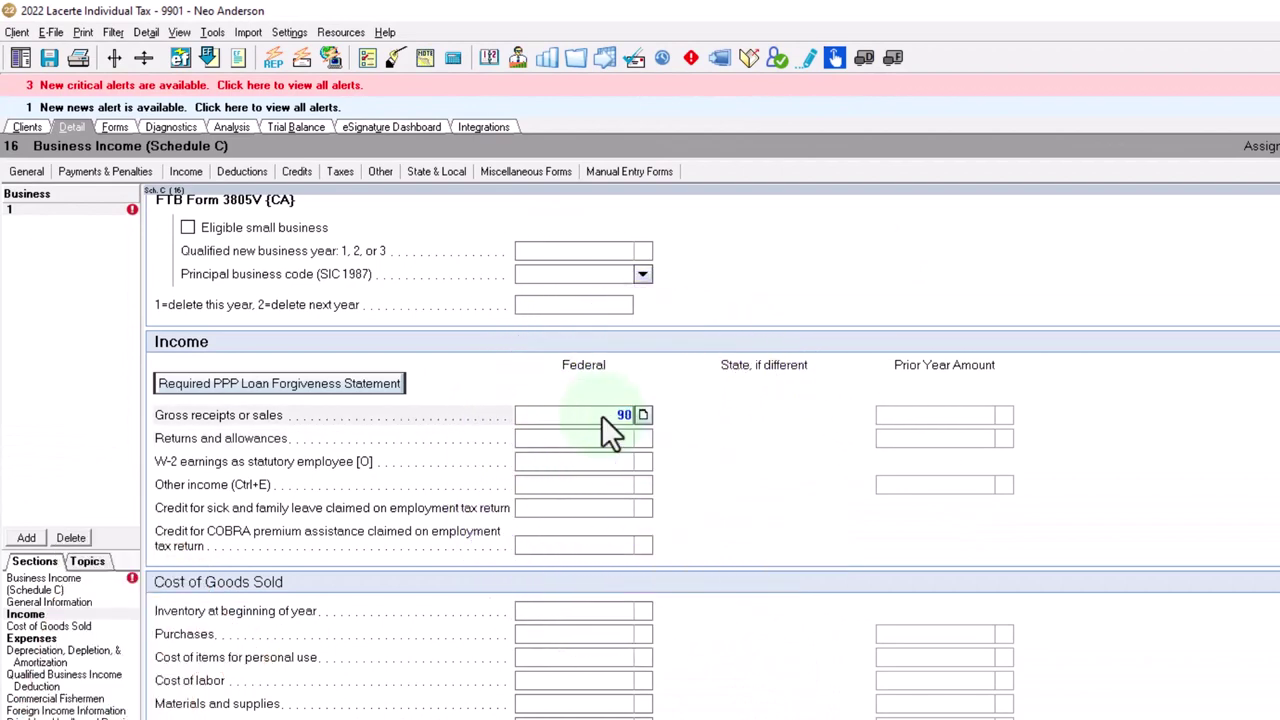
type("000")
key("Return")
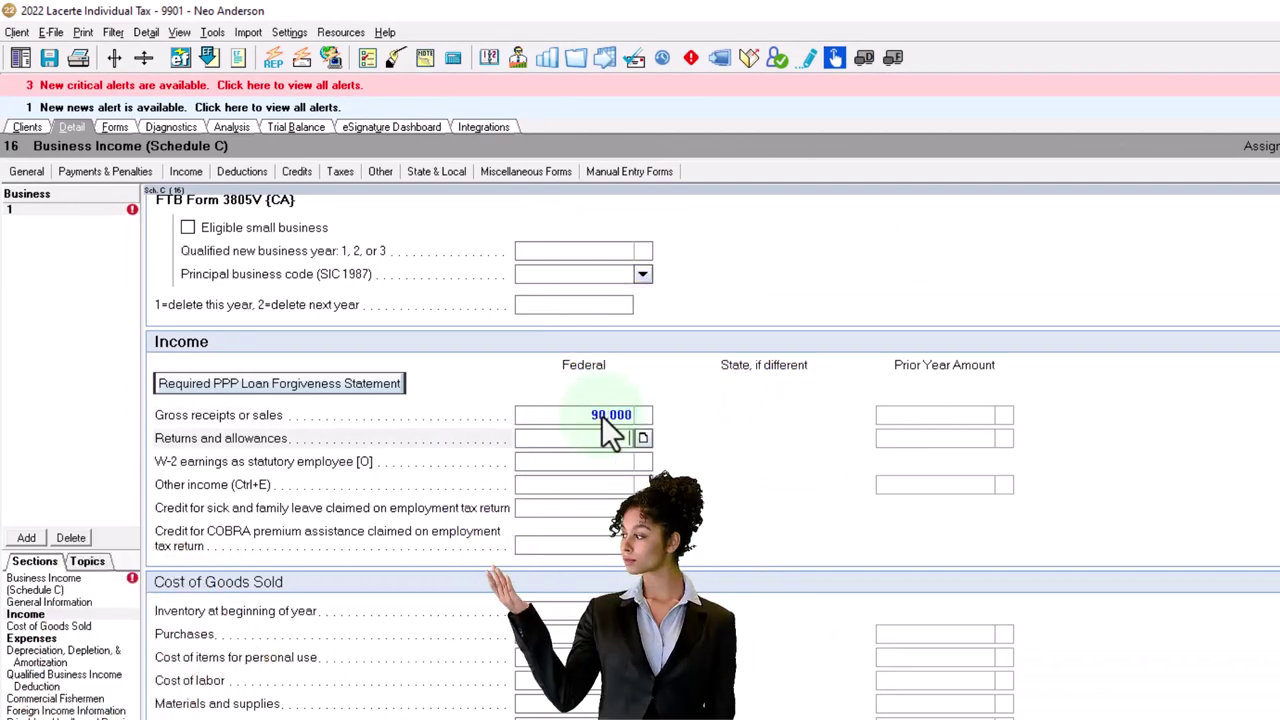
left_click(112, 129)
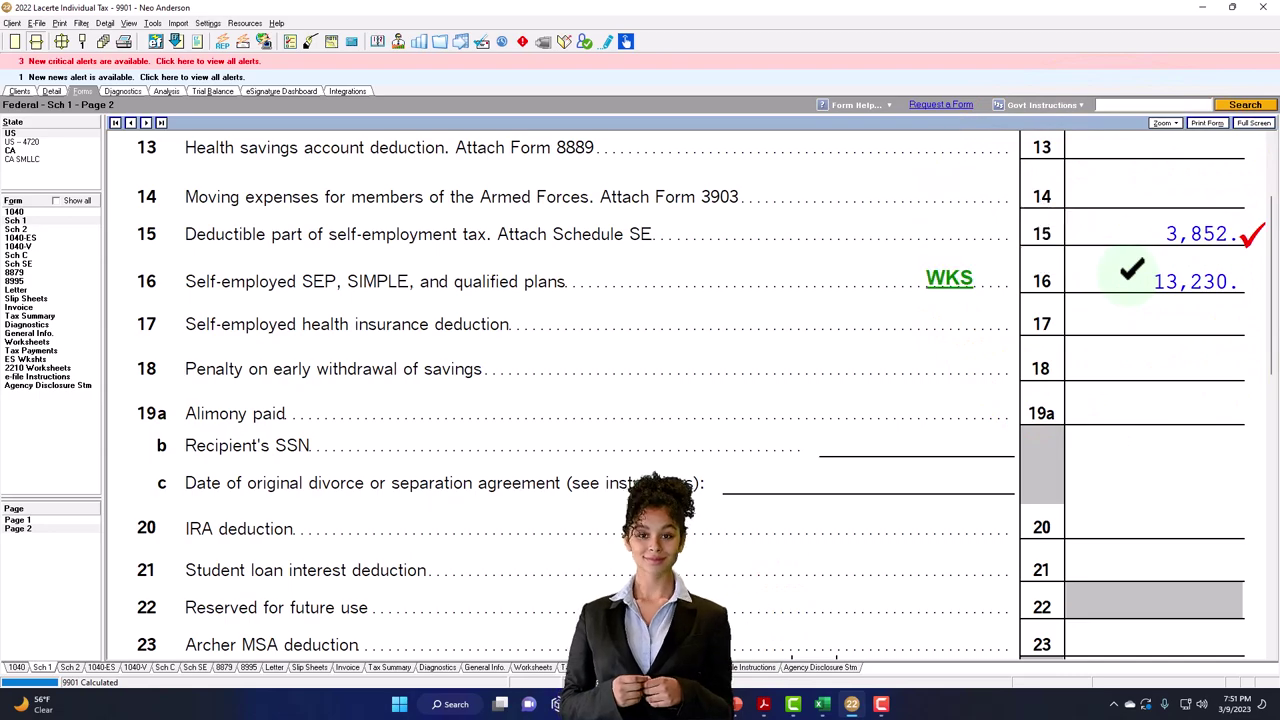
Review the self-employment tax and SEP deductions on Schedule 1 lines 15 and 16, down to the line 26 total adjustments
scroll(1104, 353, "down", 2)
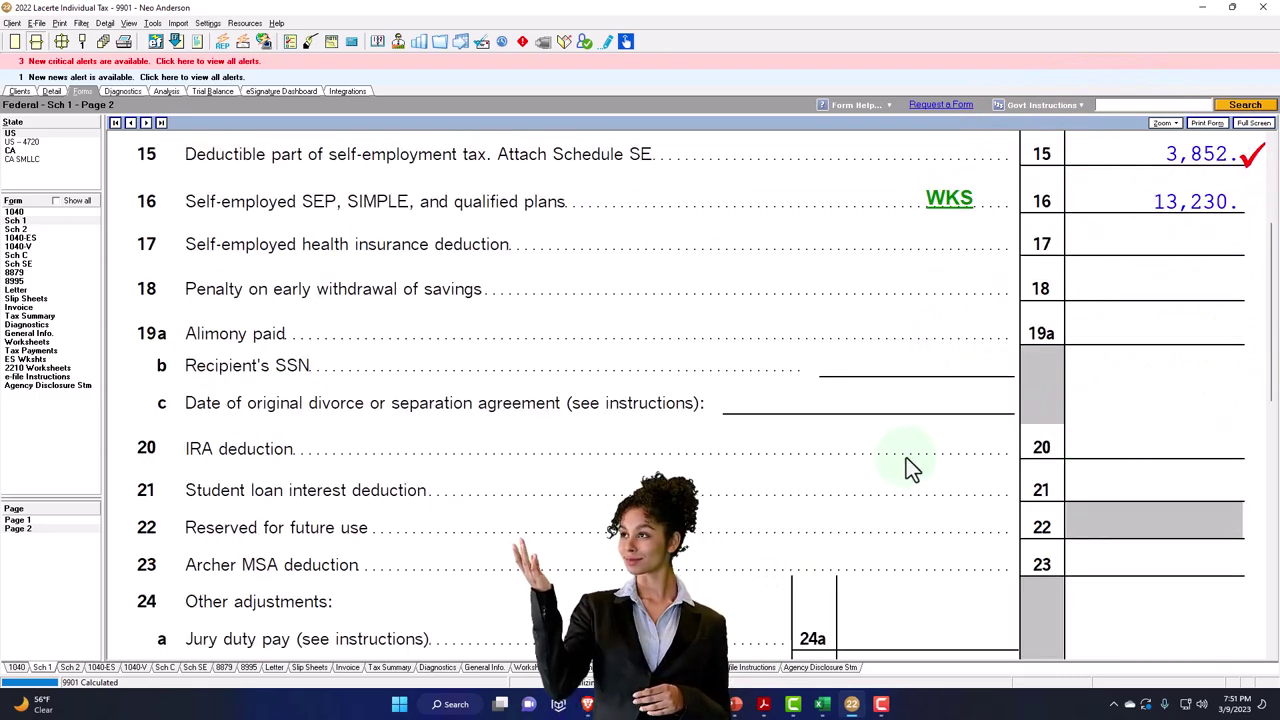
scroll(911, 466, "up", 3)
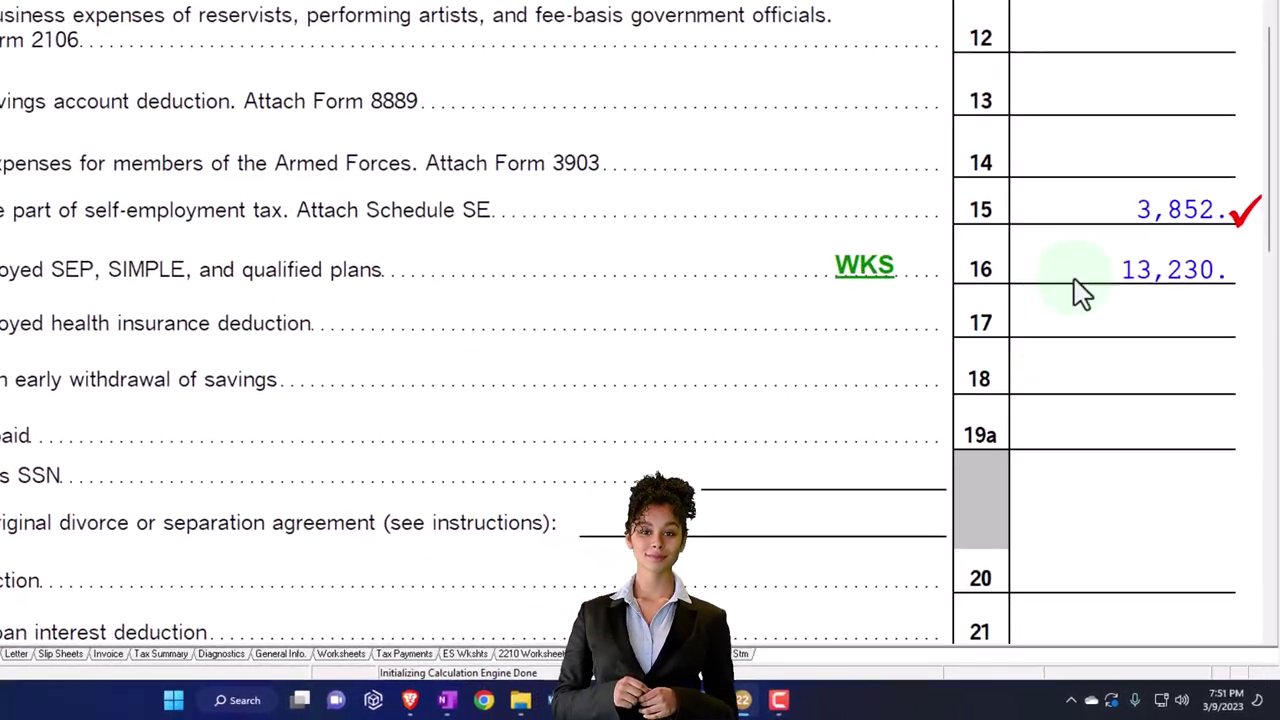
scroll(1080, 290, "down", 10)
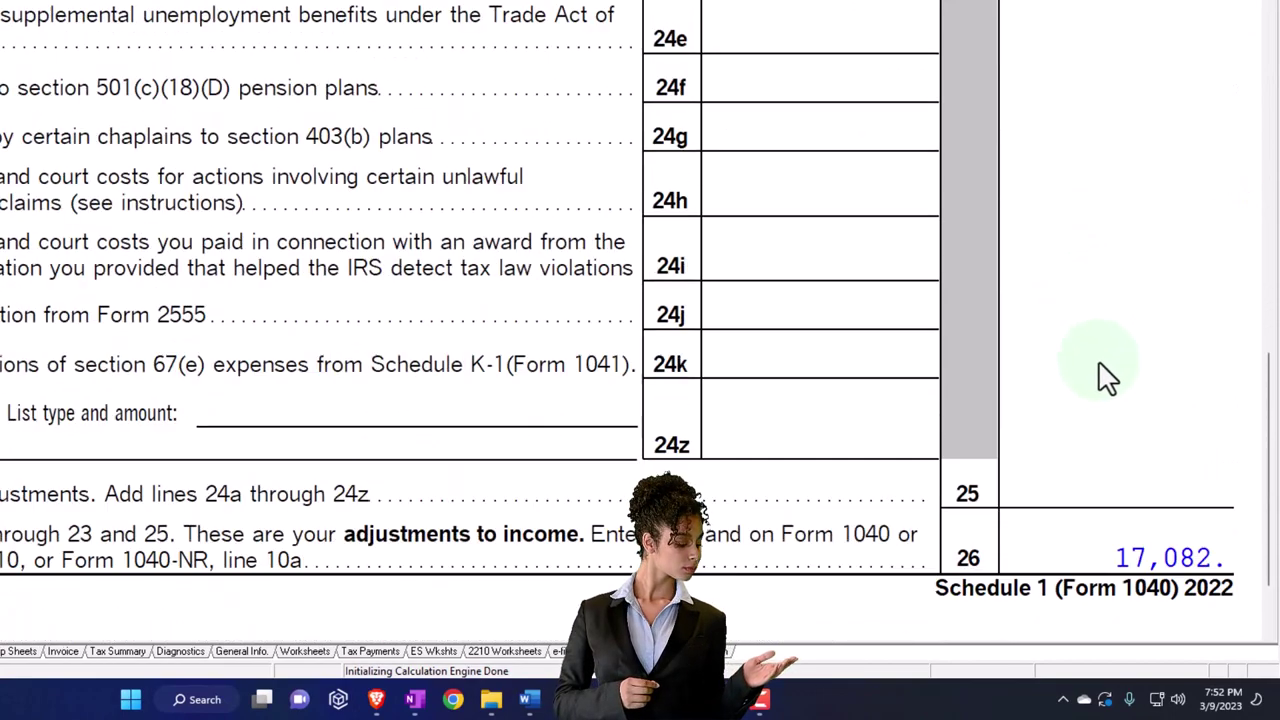
scroll(1104, 375, "down", 3)
Open Form 1040 page 1 and examine the lines from total income through adjustments and adjusted gross income to taxable income
left_click(52, 458)
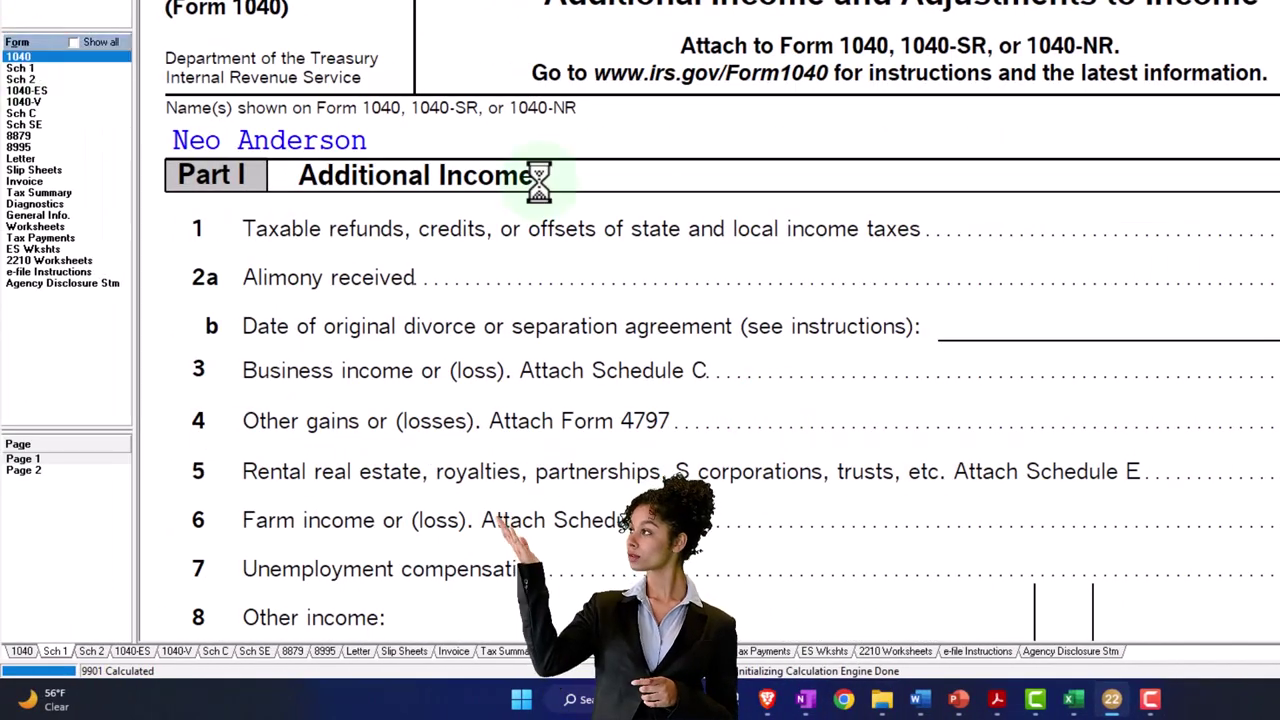
scroll(645, 390, "down", 10)
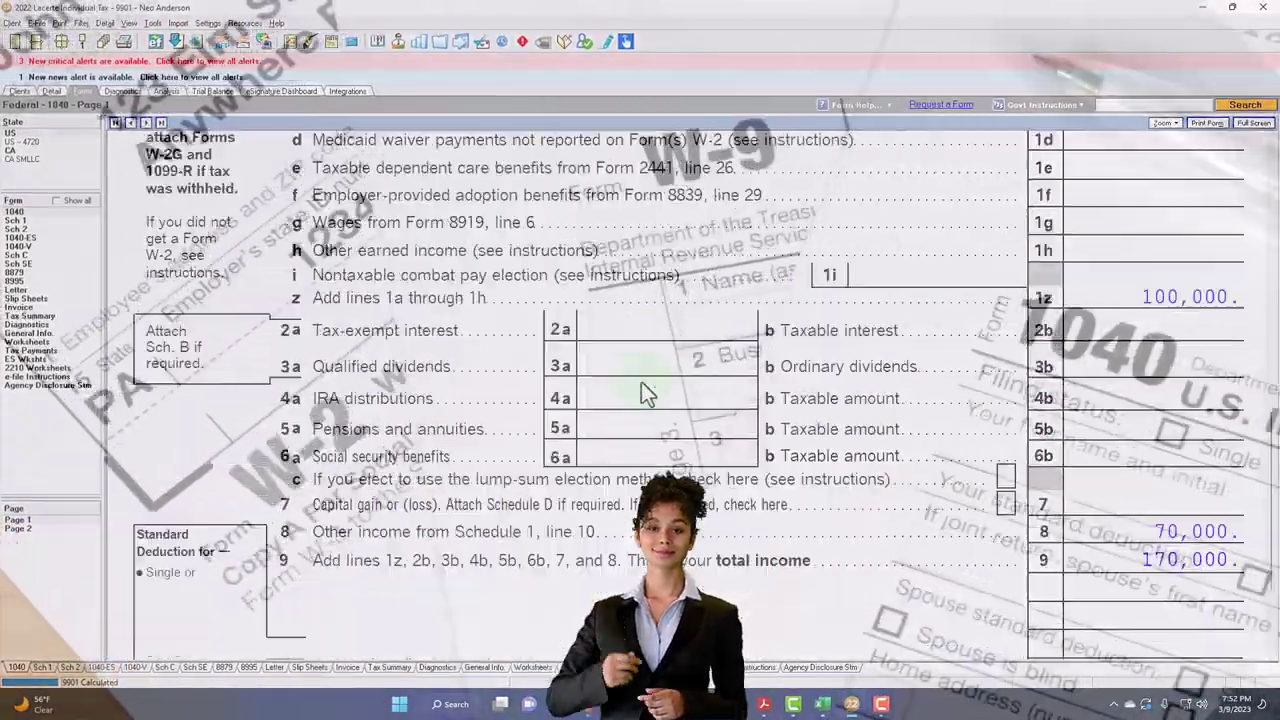
scroll(645, 390, "down", 3)
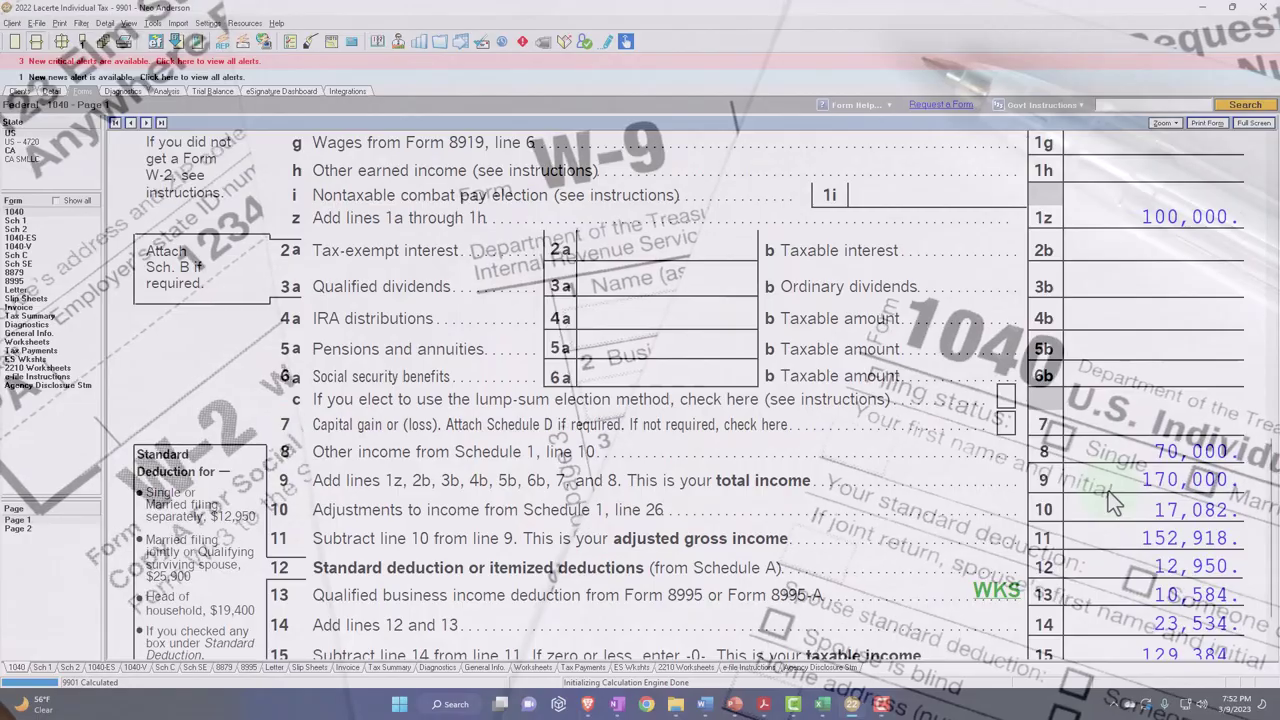
scroll(1108, 491, "down", 3)
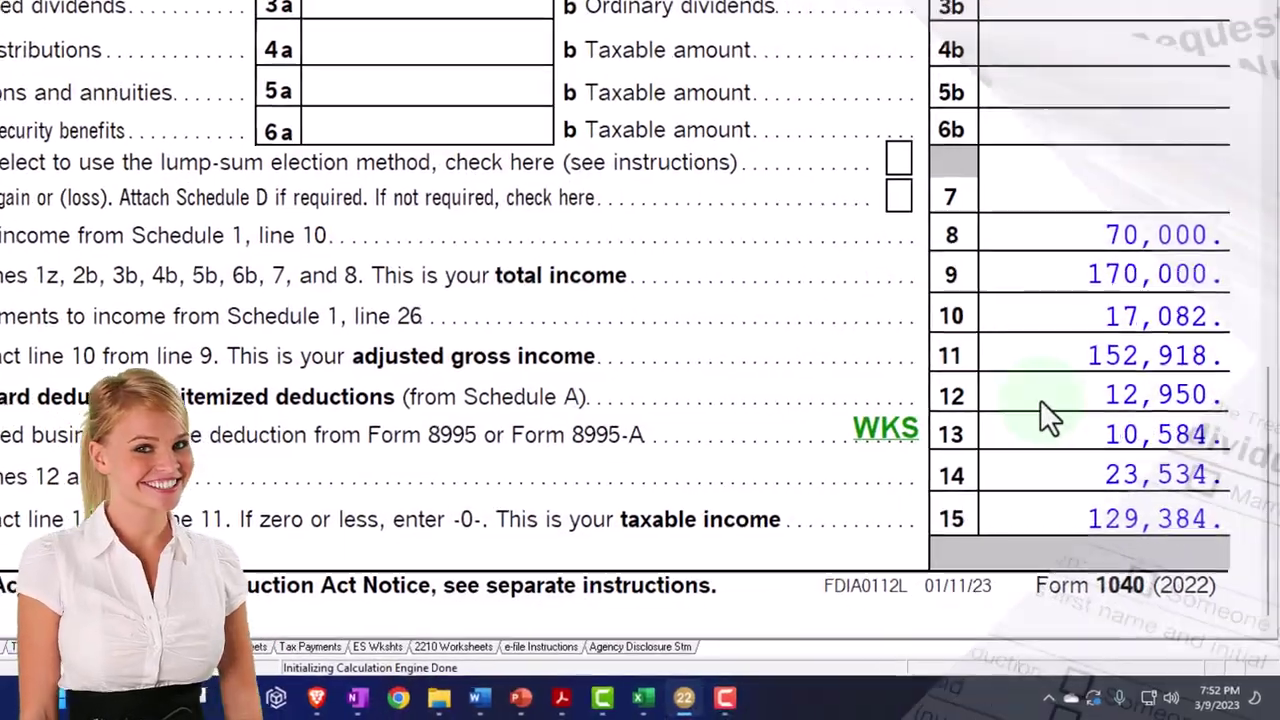